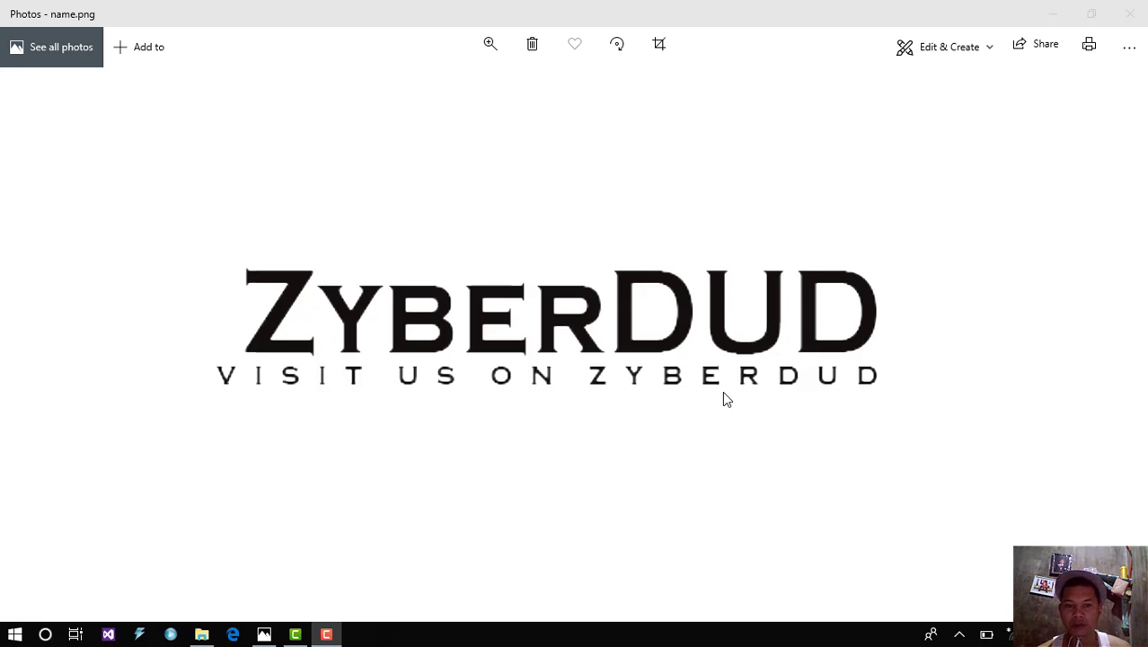
Step: Open XAMPP Control Panel v3.2.4 from the hidden tray icons, with all modules stopped
left_click(959, 634)
left_click(926, 606)
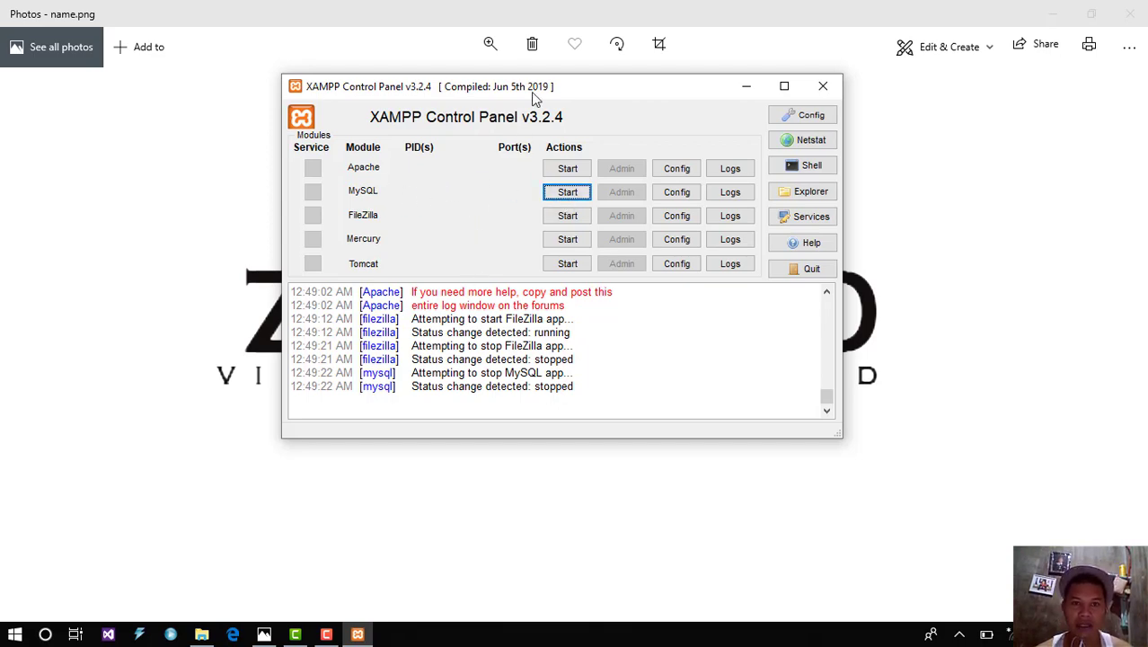
Step: Expand the MySQL program group in the Start menu's program list, then dismiss the menu
left_click_drag(538, 97, 723, 111)
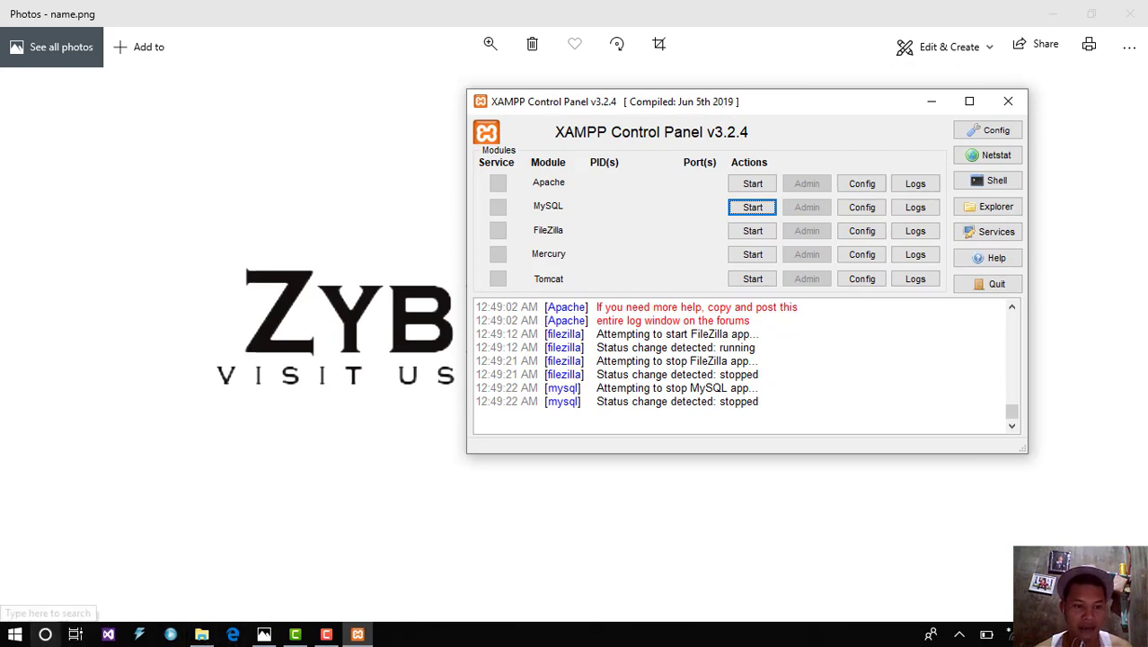
left_click(45, 634)
left_click(15, 634)
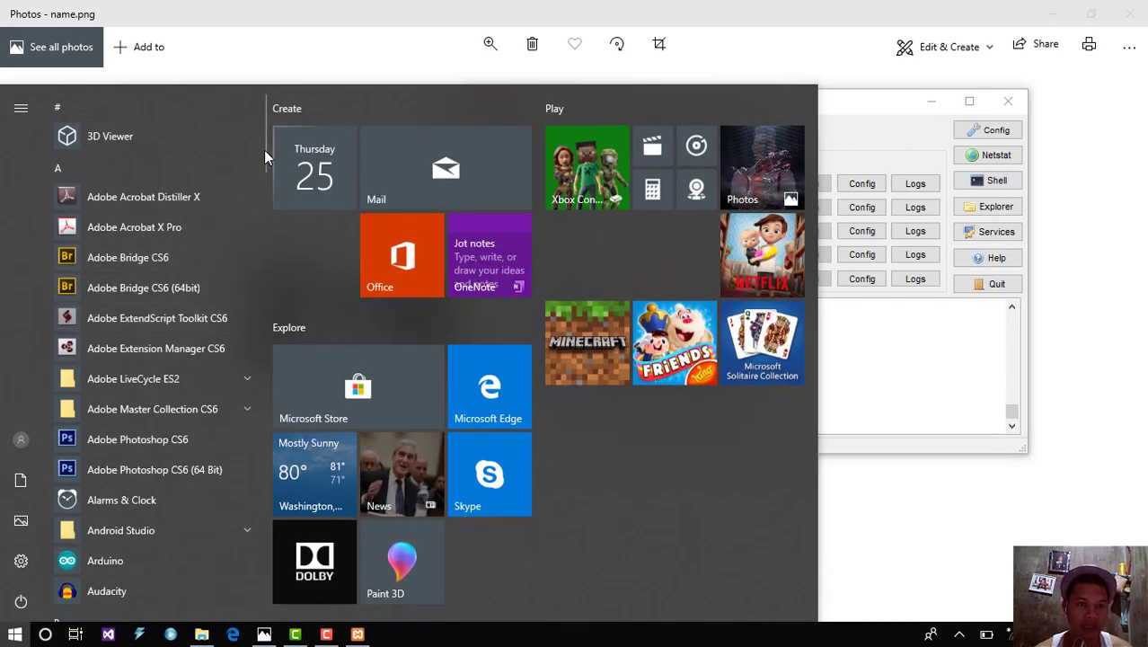
left_click_drag(265, 148, 288, 421)
left_click(236, 356)
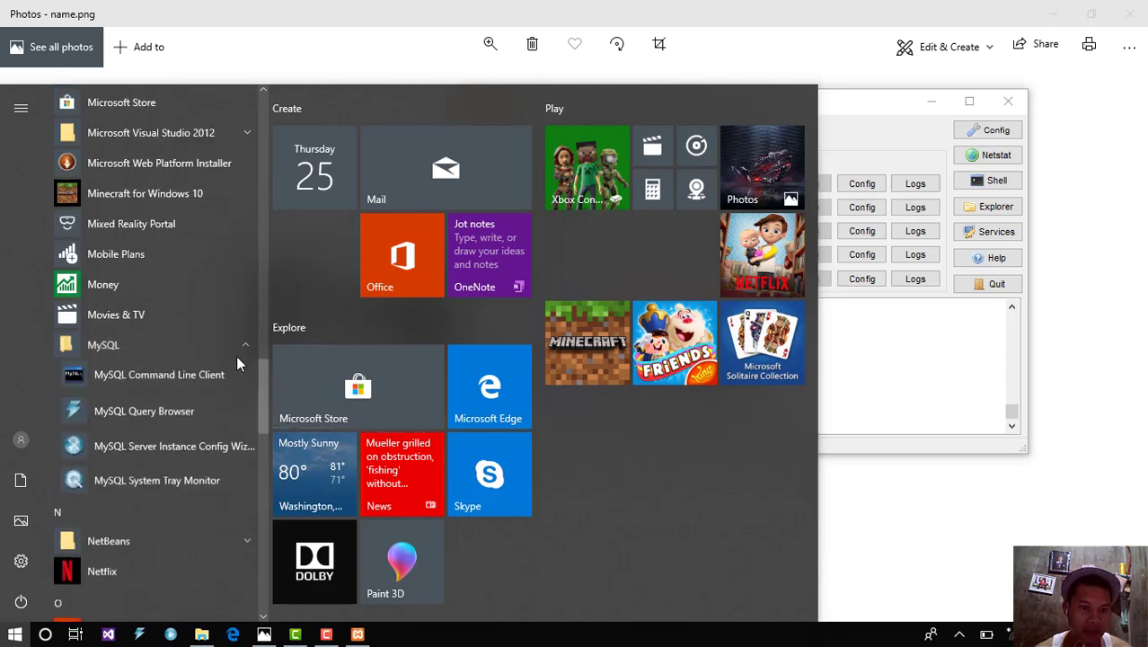
scroll(229, 404, "down", 1)
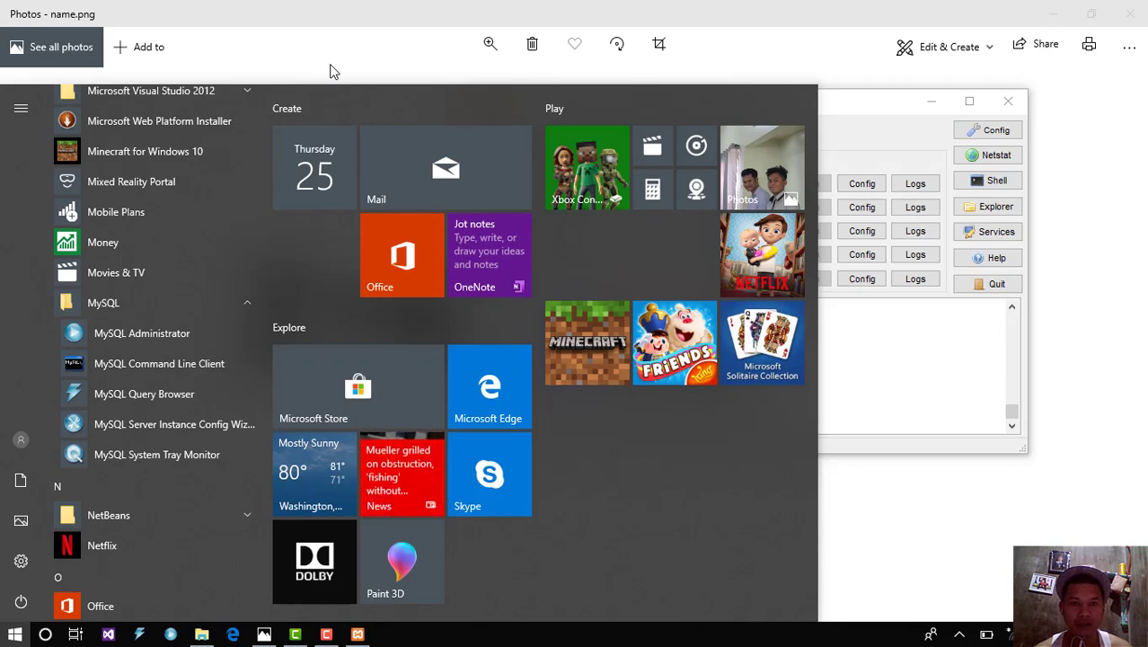
left_click(330, 71)
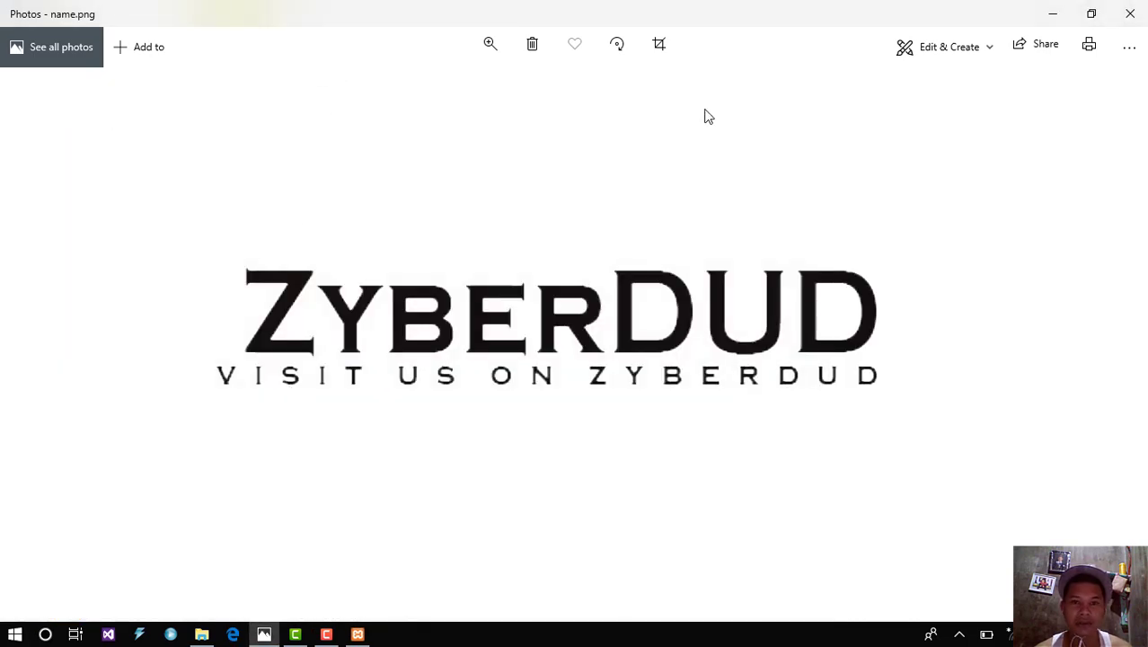
Step: Close Photos and File Explorer and reposition the XAMPP Control Panel window
left_click(1129, 16)
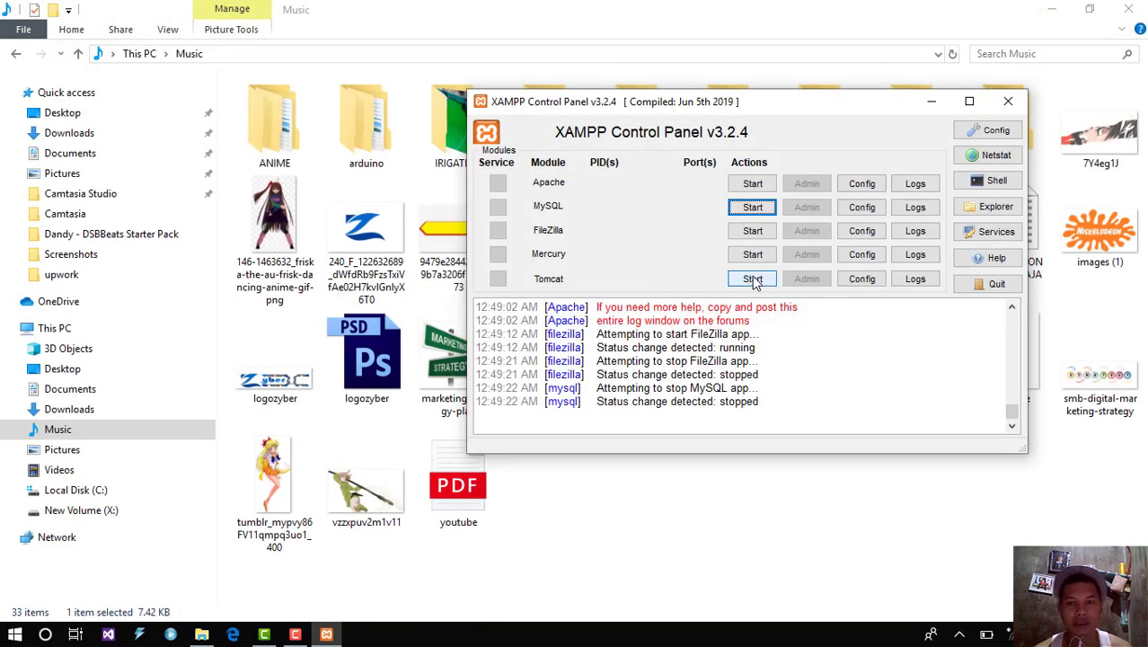
left_click(1120, 7)
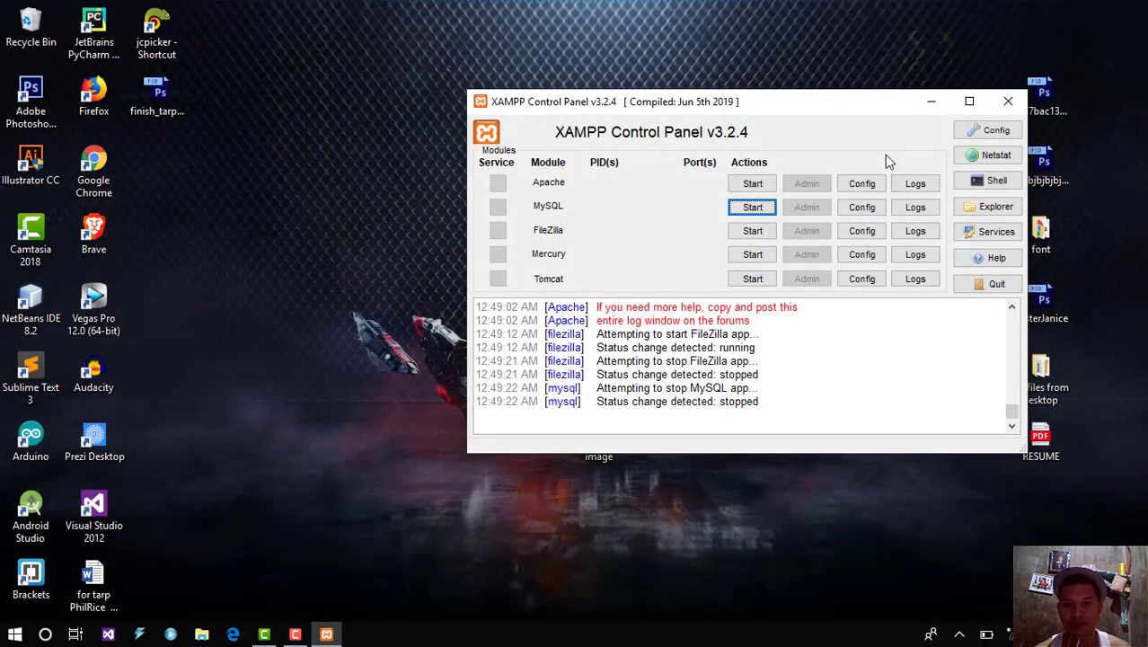
left_click_drag(811, 110, 608, 90)
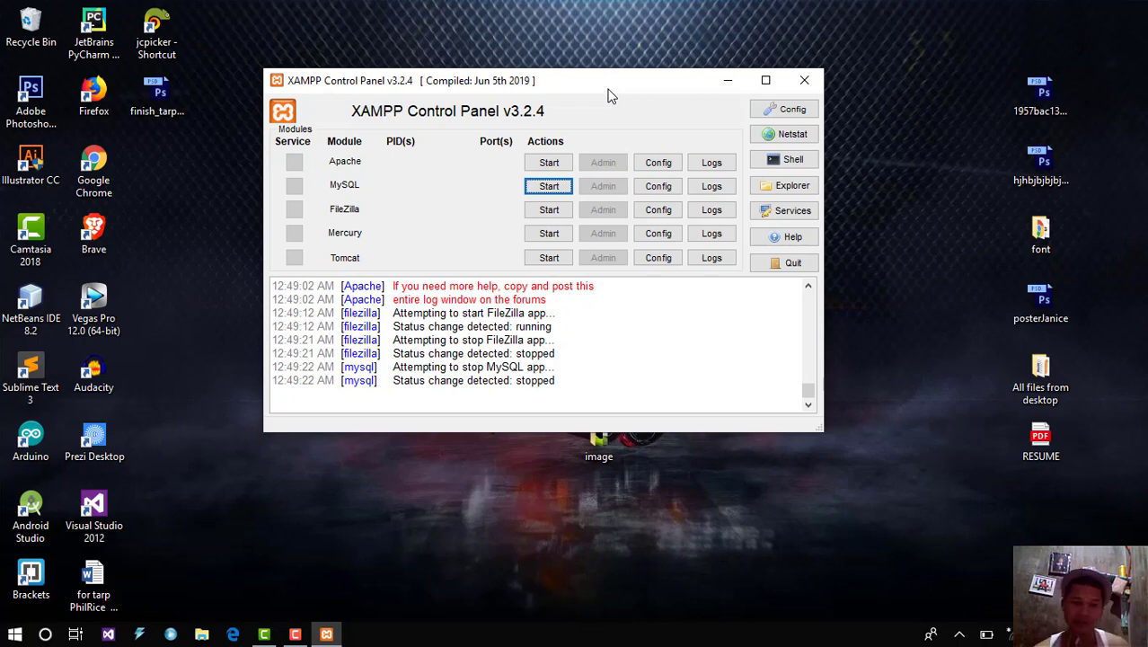
left_click_drag(554, 87, 596, 95)
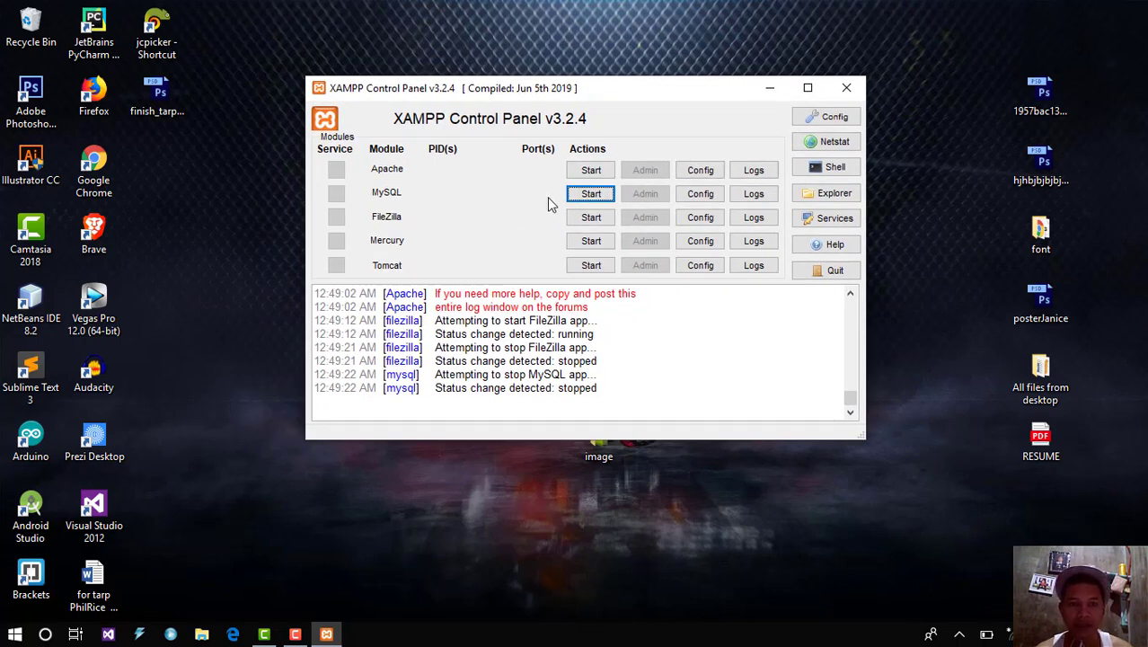
left_click_drag(585, 89, 610, 72)
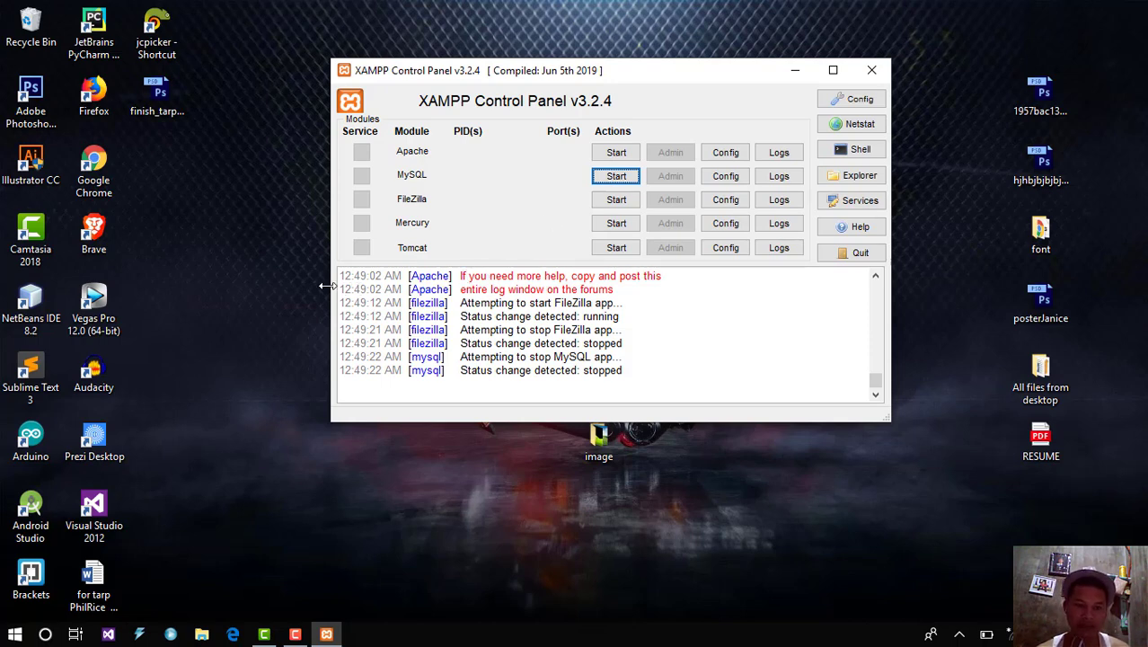
Step: Refresh the desktop three times, shifting the control panel up and right
right_click(274, 292)
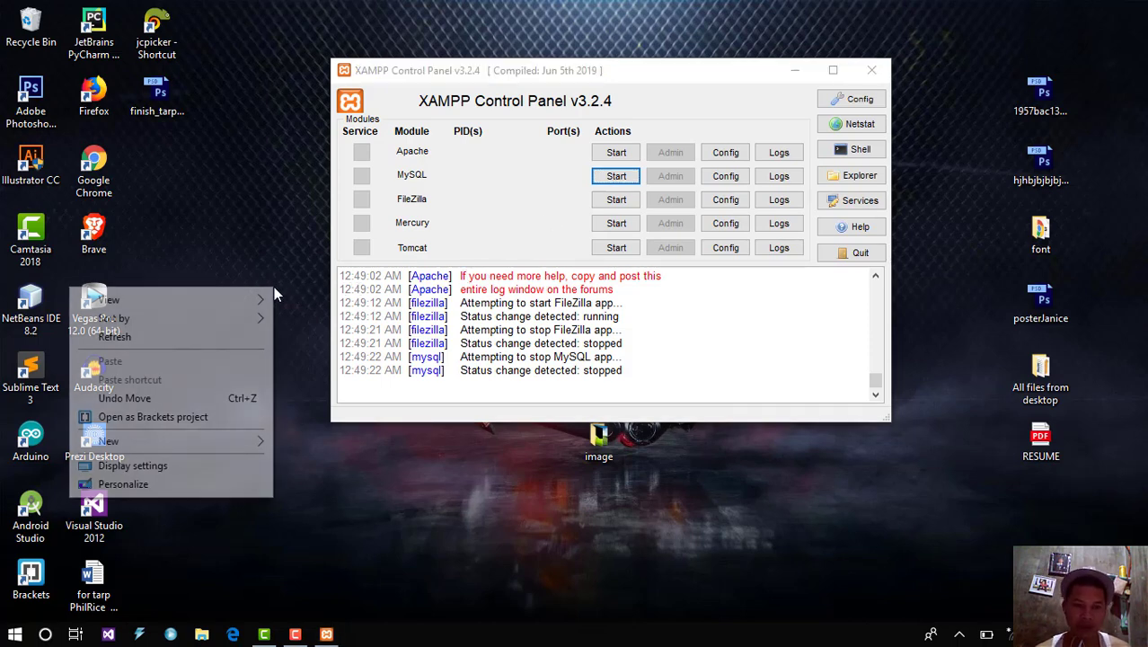
left_click(227, 338)
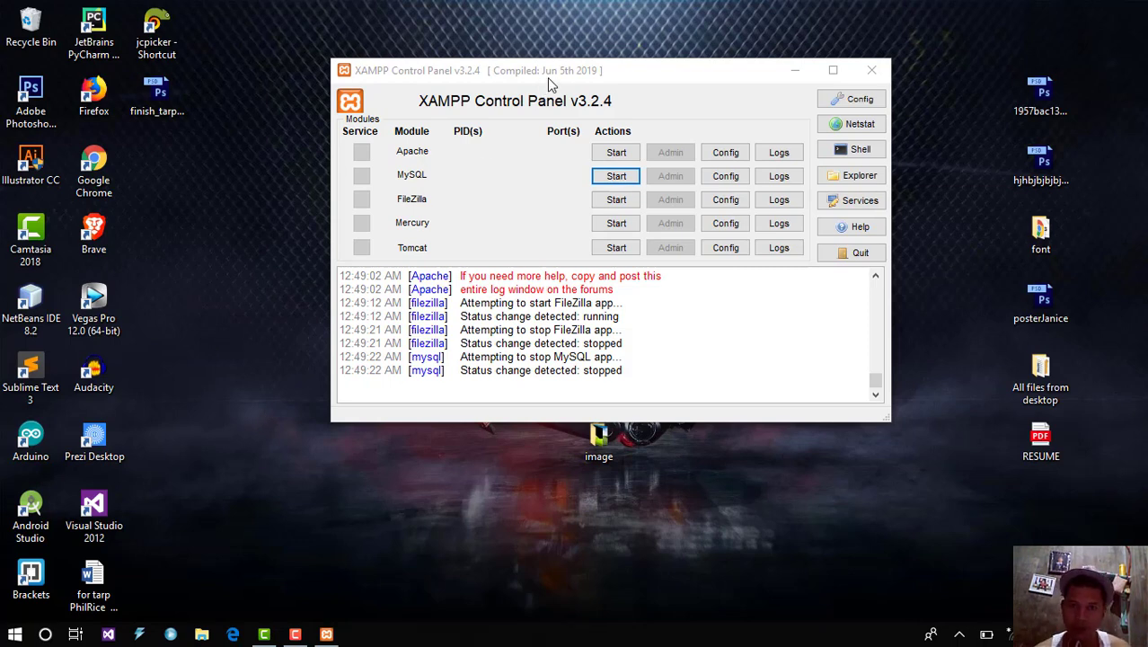
left_click_drag(555, 77, 745, 78)
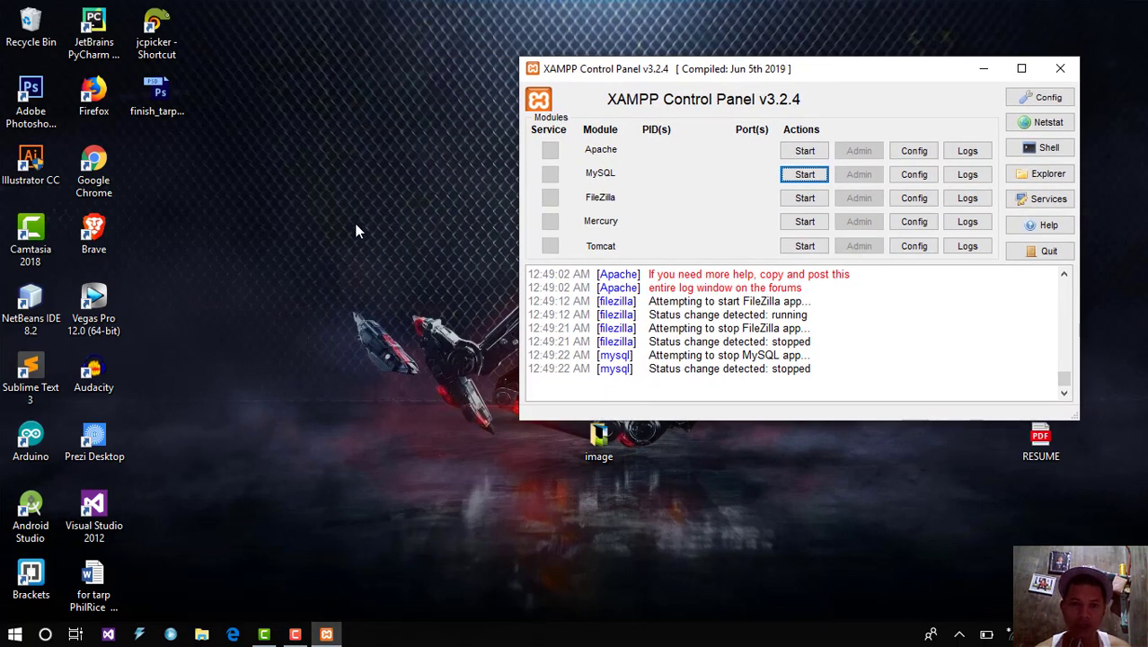
right_click(324, 245)
left_click(297, 295)
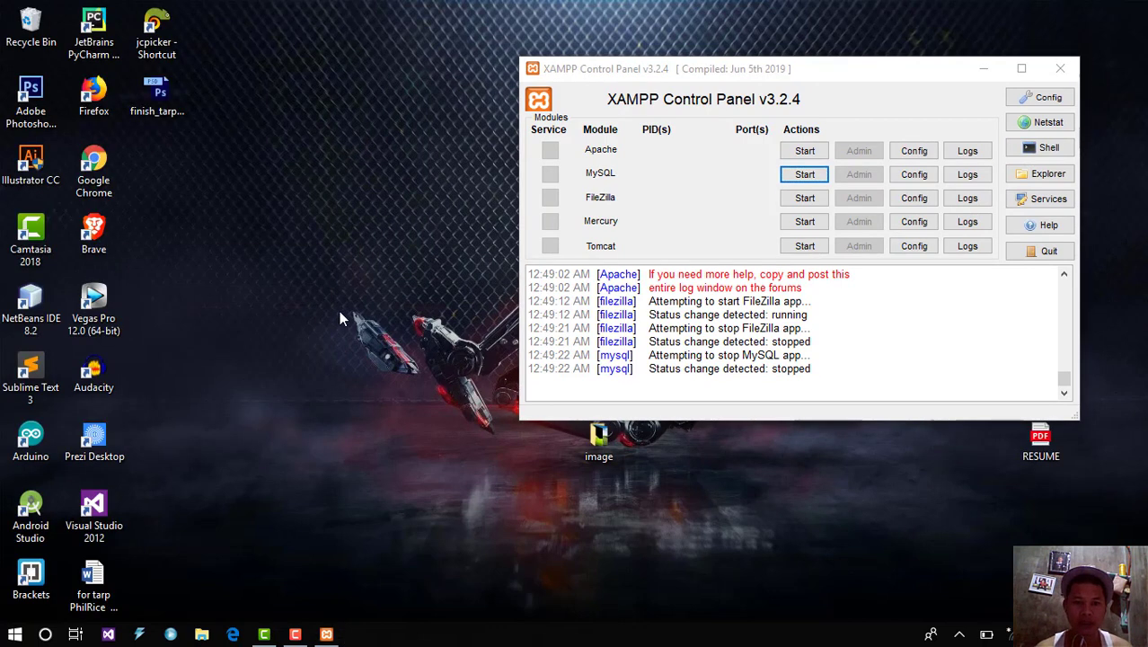
right_click(360, 290)
left_click(324, 341)
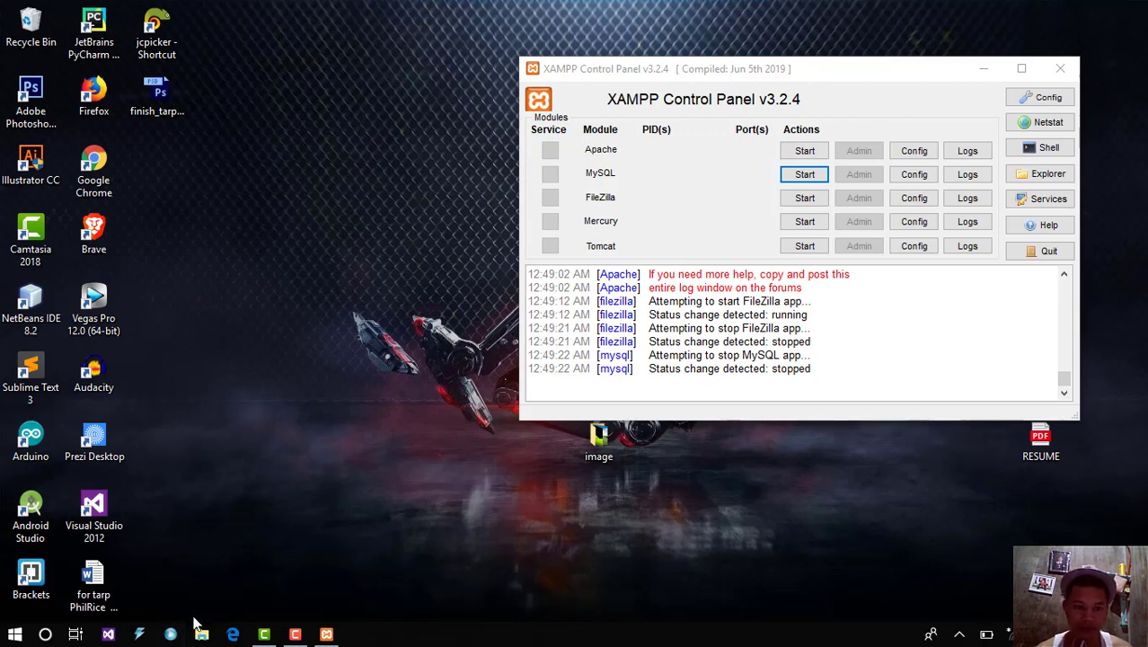
Step: Log in to MySQL Administrator on localhost port 3308 with the account password
left_click(170, 633)
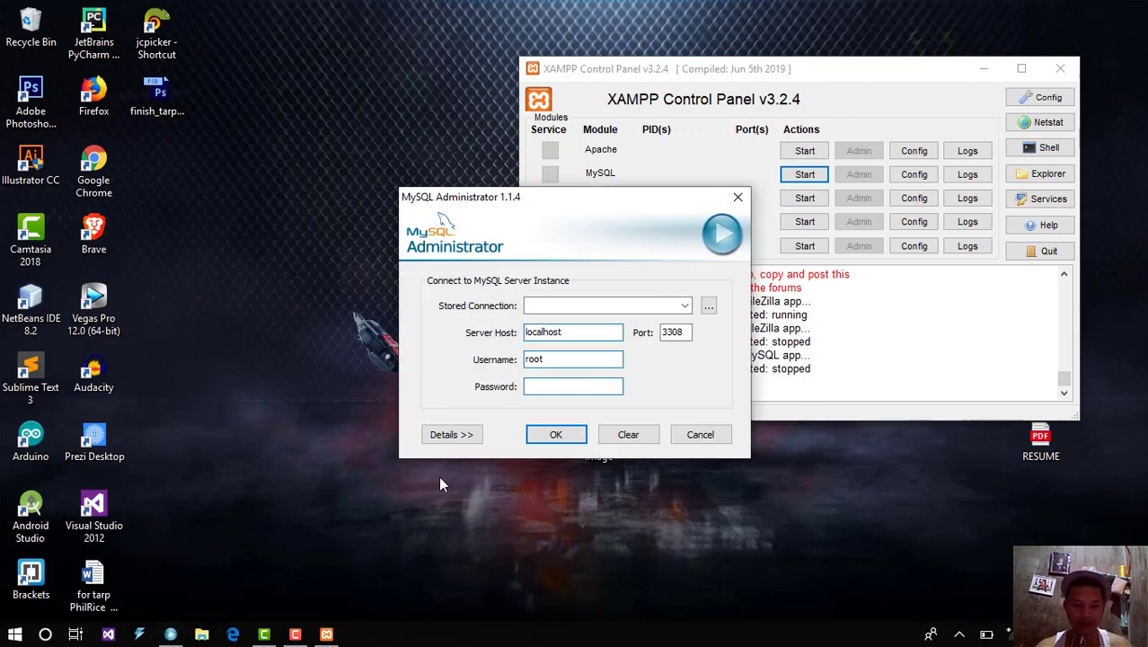
type("123")
key("Return")
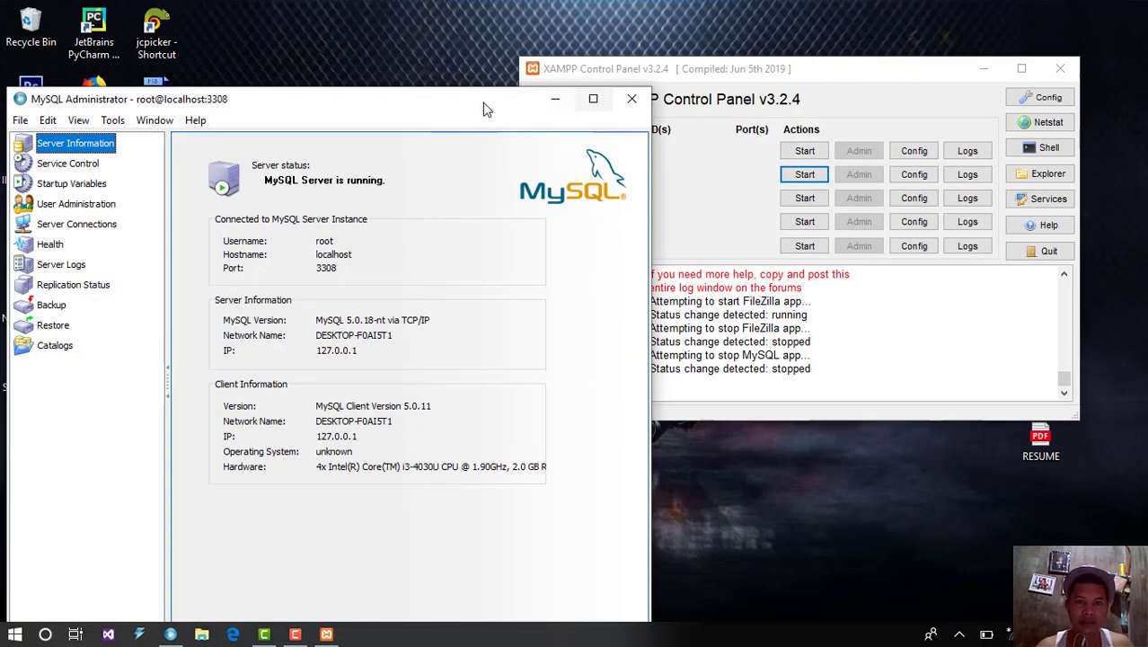
left_click_drag(477, 109, 710, 42)
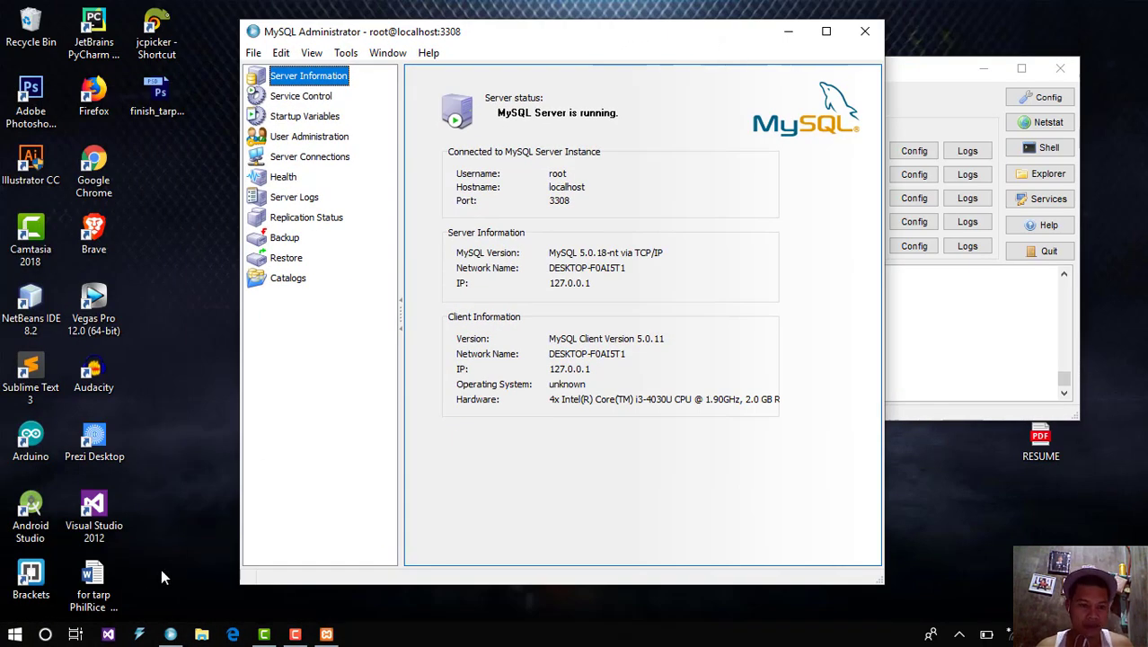
Step: Log in to MySQL Query Browser as root, then close it
left_click(139, 634)
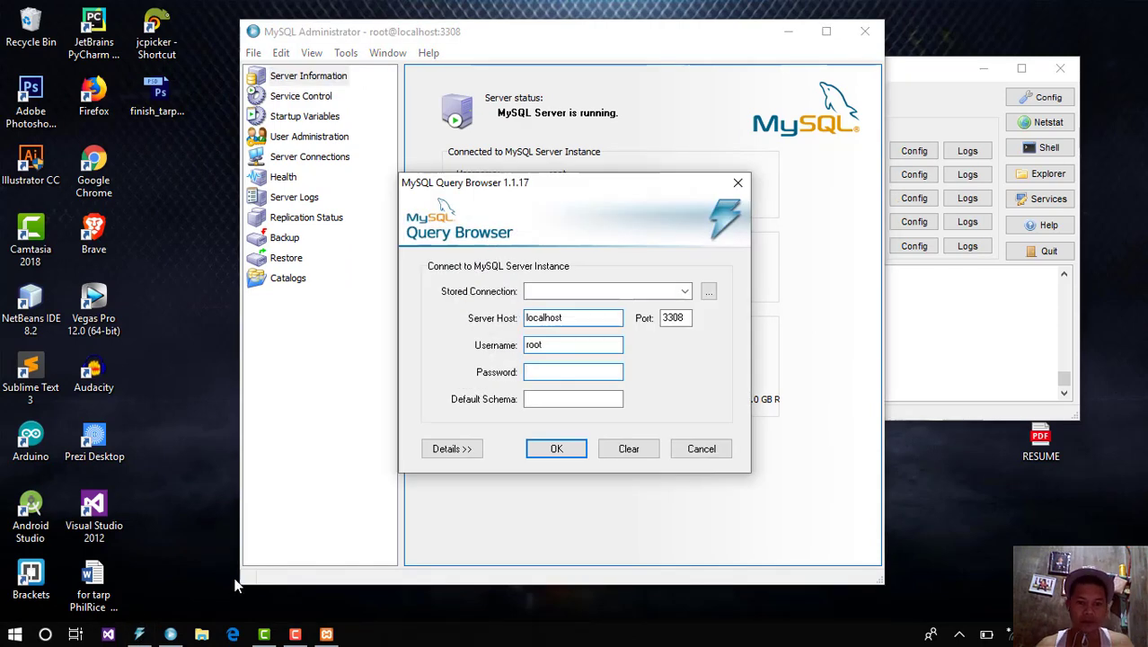
type("root")
key("Return")
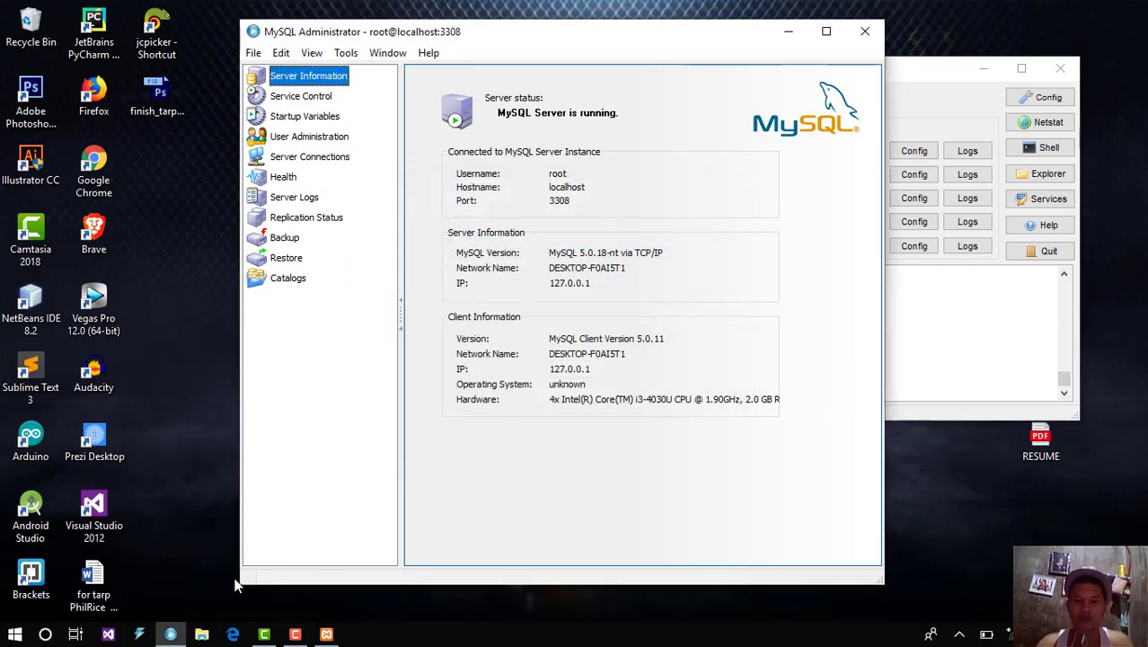
left_click_drag(771, 41, 736, 116)
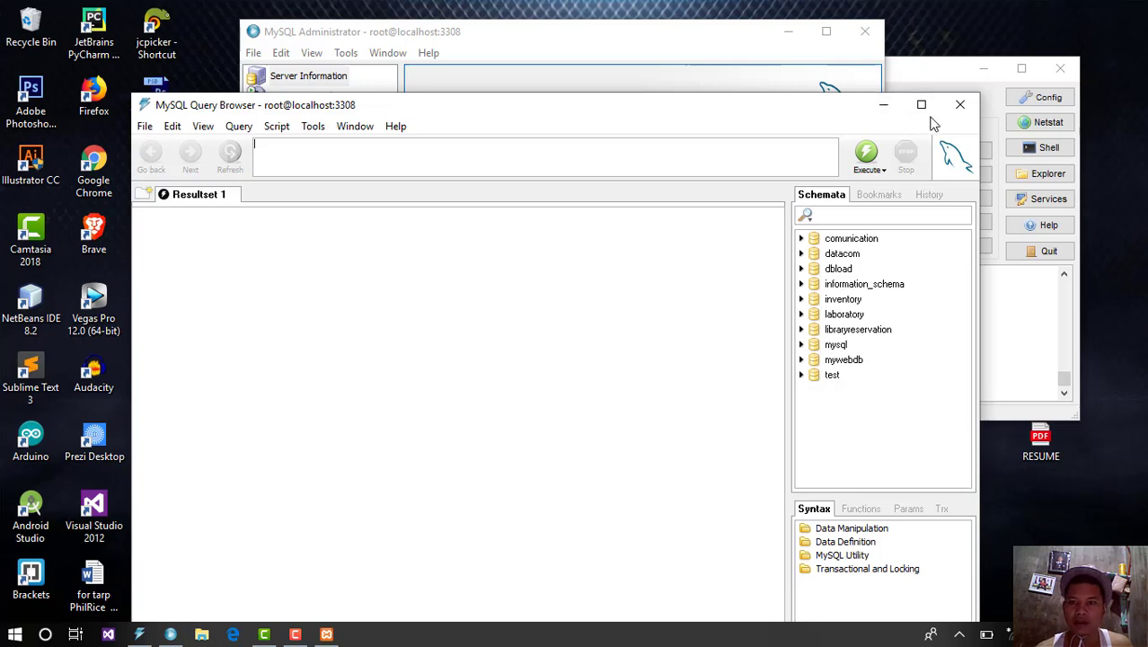
left_click(960, 106)
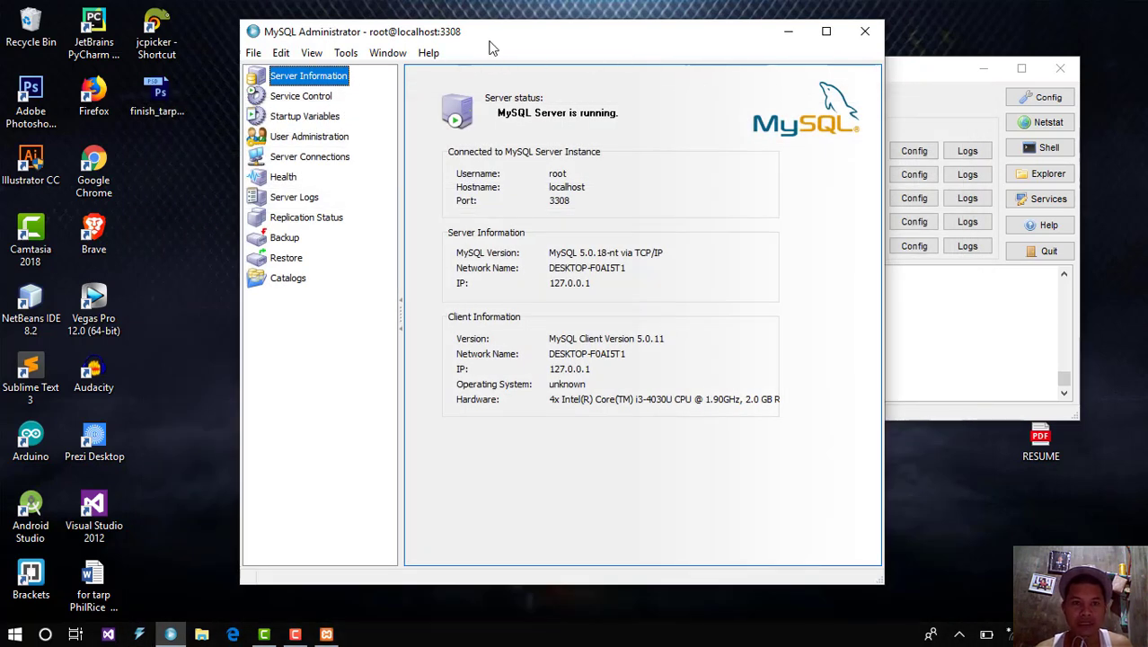
left_click_drag(467, 39, 401, 63)
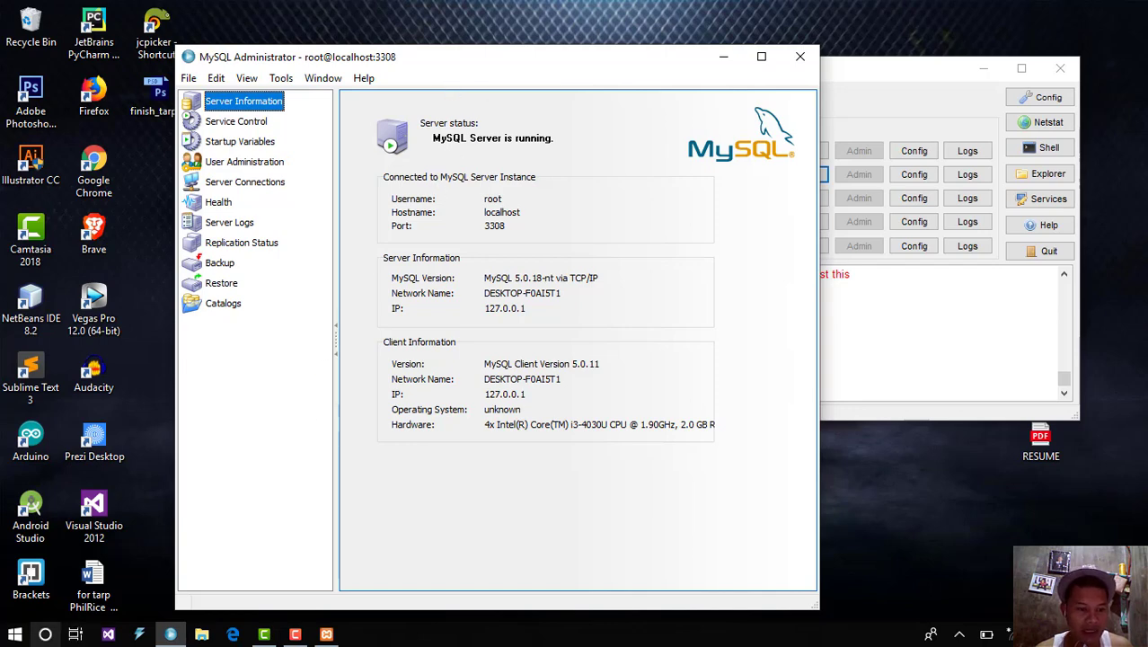
Step: Browse the MySQL program group in the Start menu again, then dismiss it
left_click(14, 633)
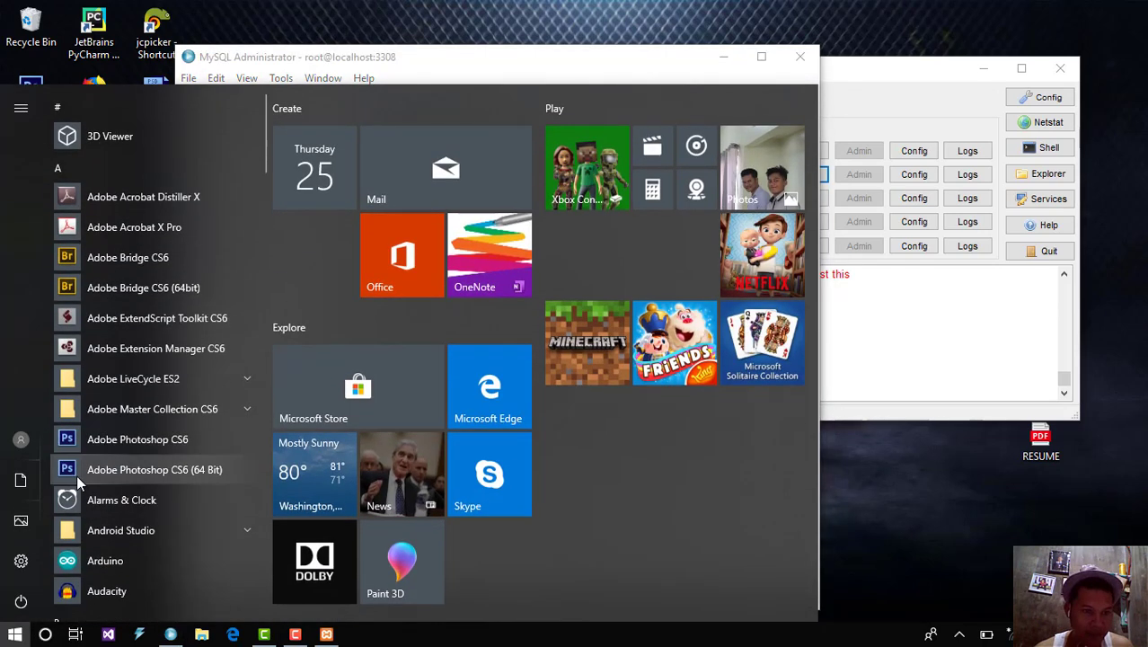
left_click_drag(264, 155, 263, 420)
left_click(243, 372)
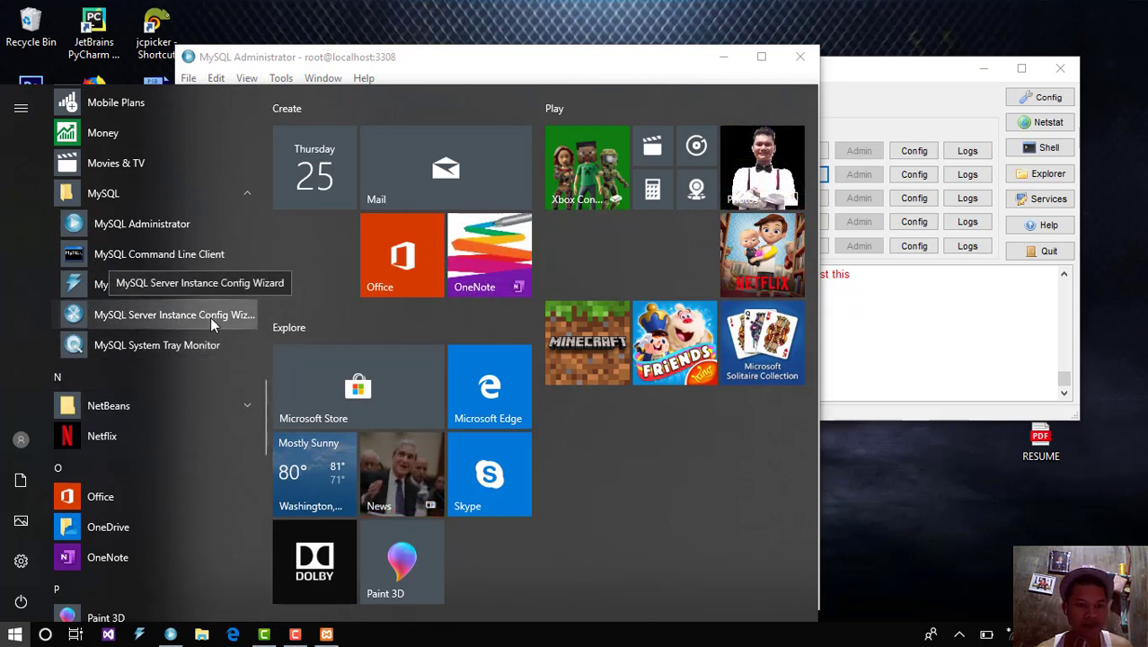
left_click(900, 508)
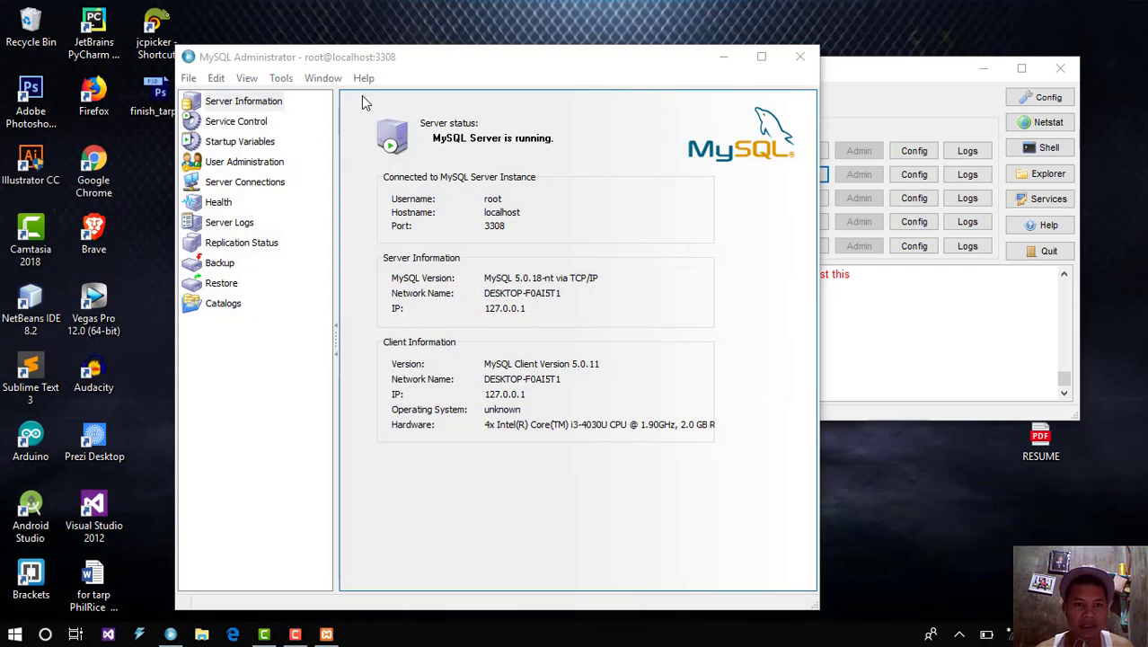
Step: Close MySQL Administrator and centre the XAMPP Control Panel on screen
left_click(411, 61)
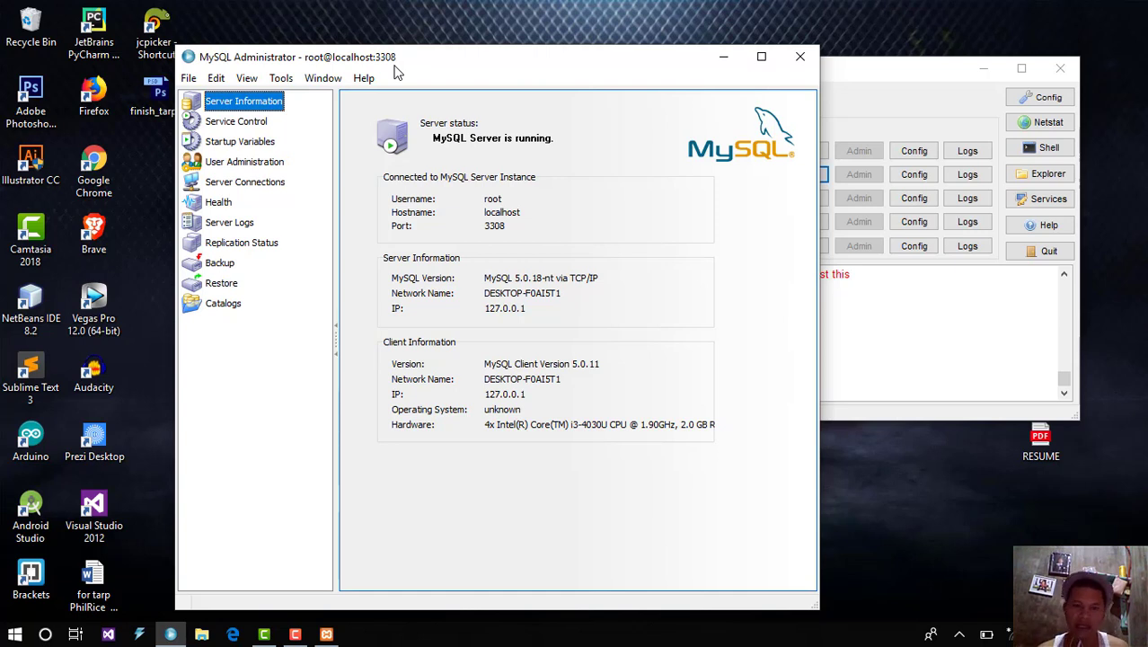
left_click(798, 69)
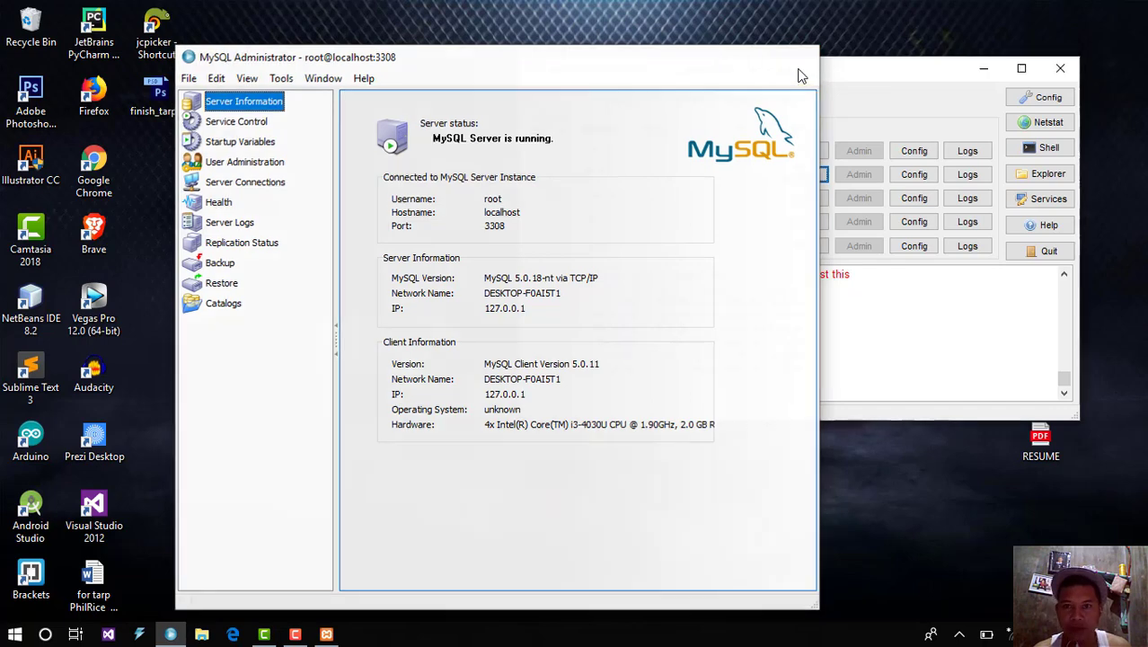
left_click_drag(780, 73, 555, 76)
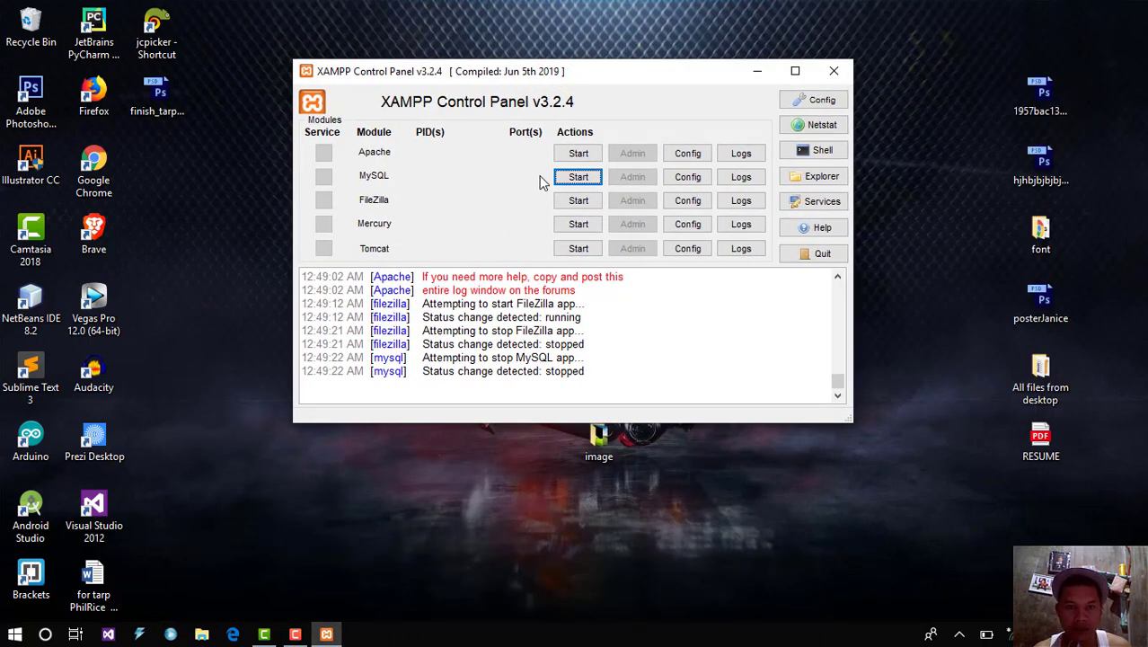
Step: Start Apache, which shuts down unexpectedly, then bring up Apache's Config file list
left_click_drag(526, 79, 466, 81)
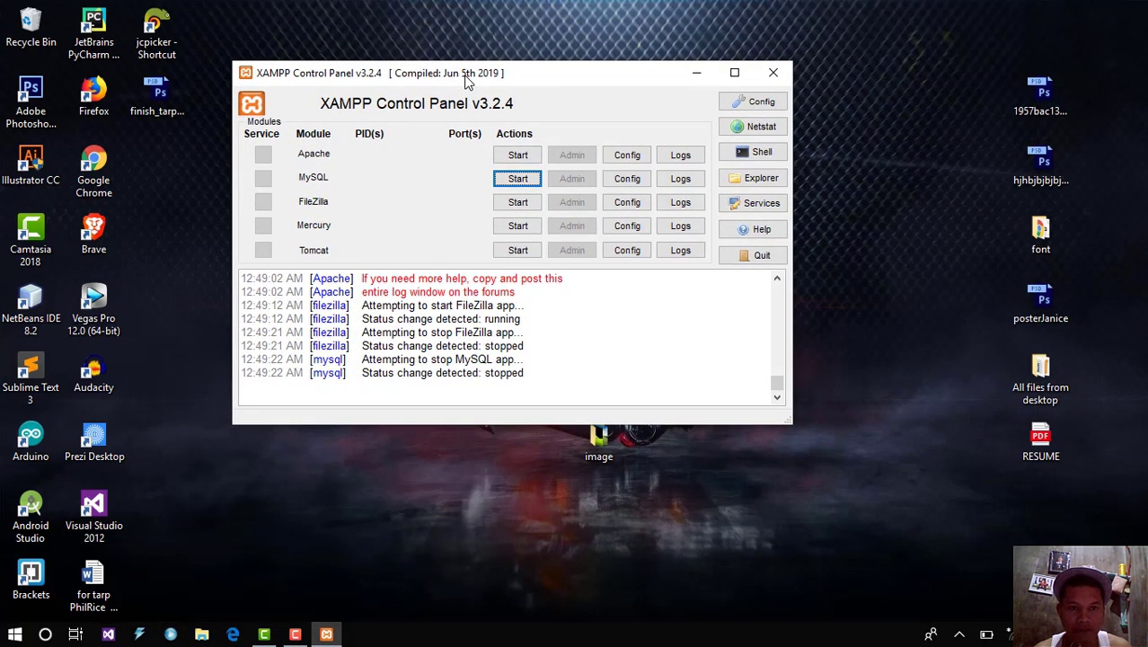
left_click(517, 155)
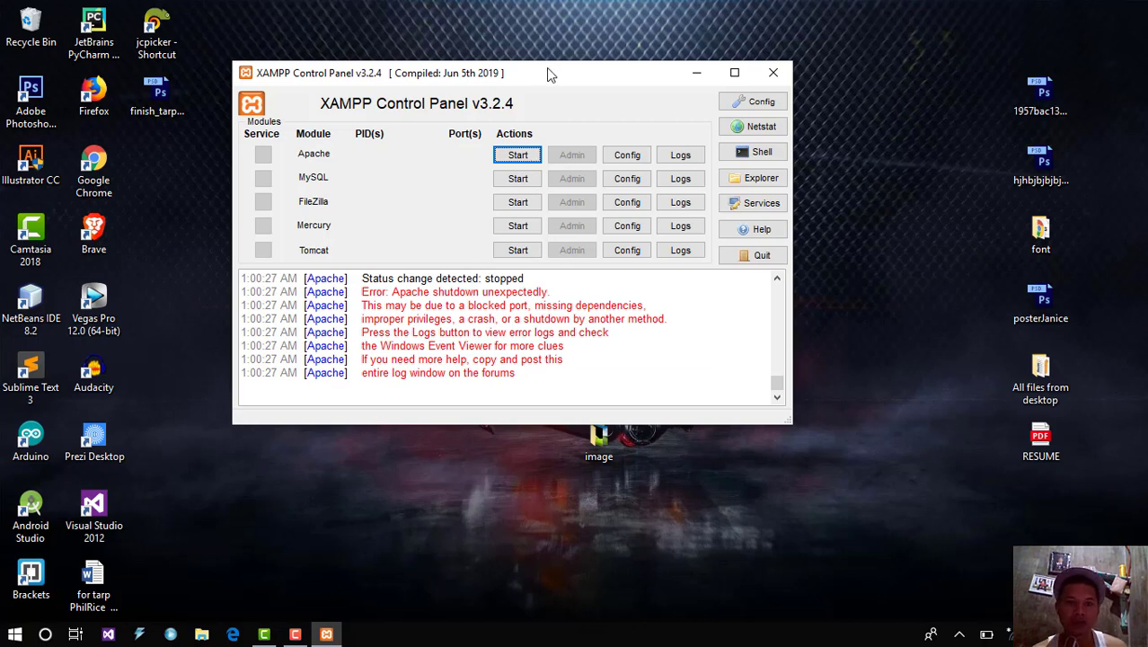
left_click_drag(546, 73, 589, 79)
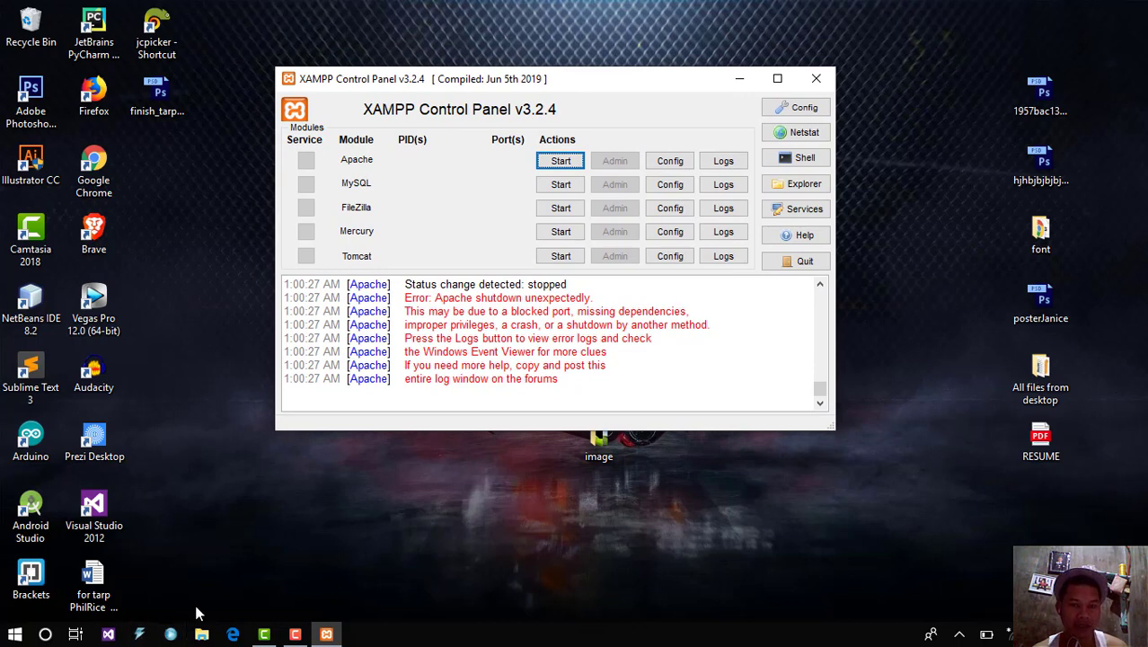
left_click(674, 166)
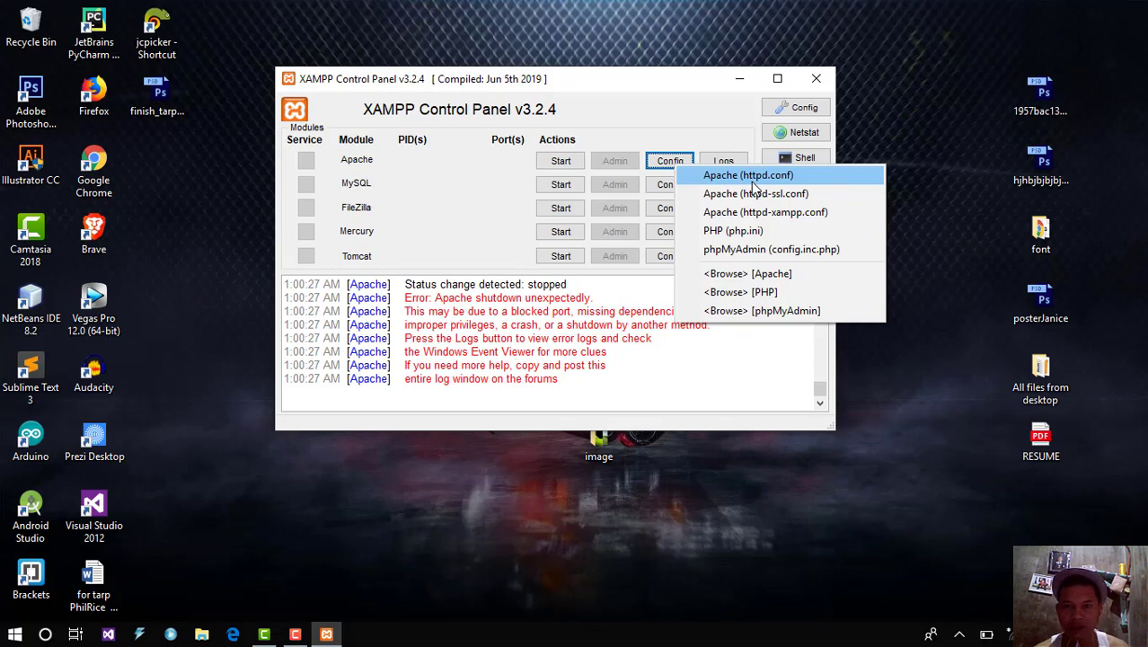
Step: Open httpd.conf maximized in Notepad and search for the first occurrence of 80
left_click(751, 182)
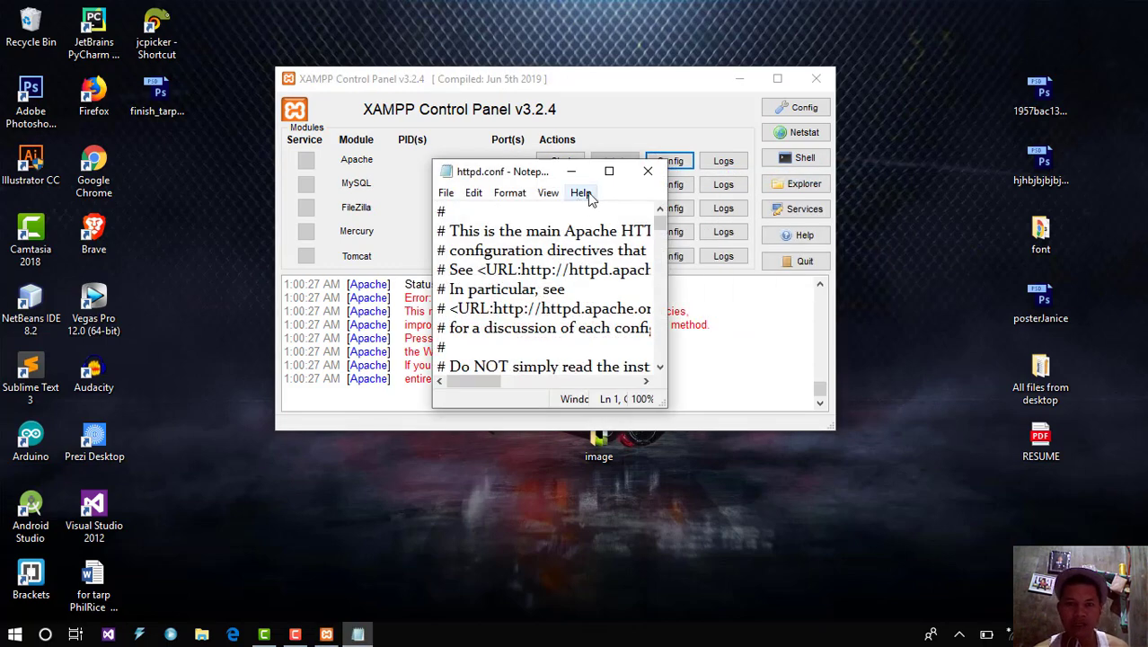
left_click(609, 172)
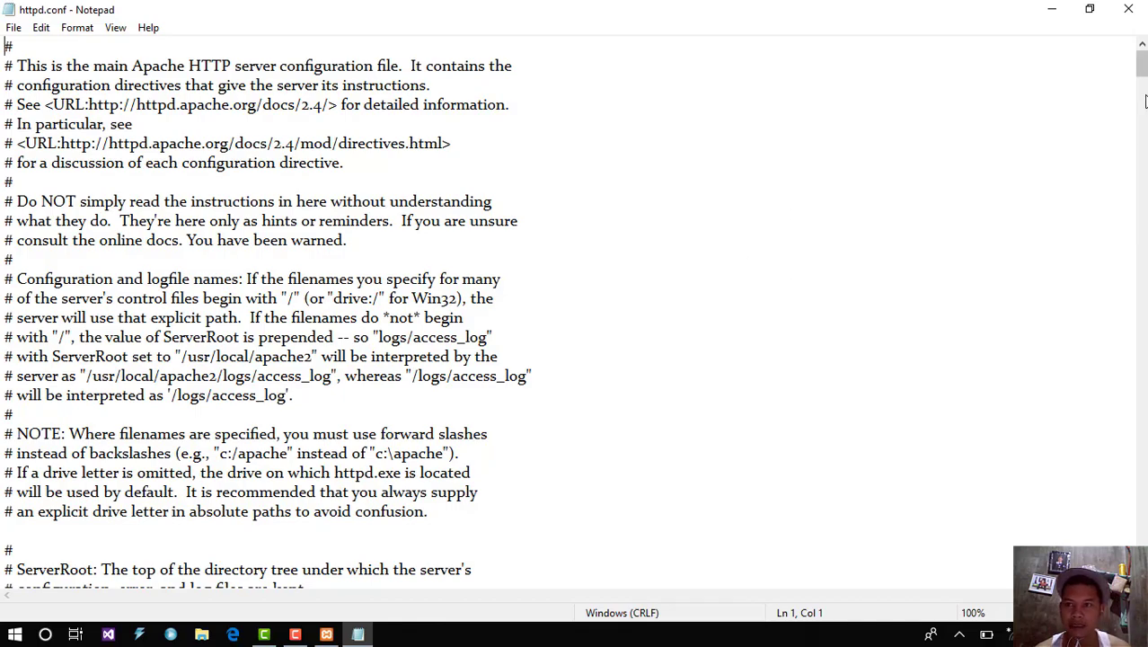
left_click_drag(1141, 71, 1141, 289)
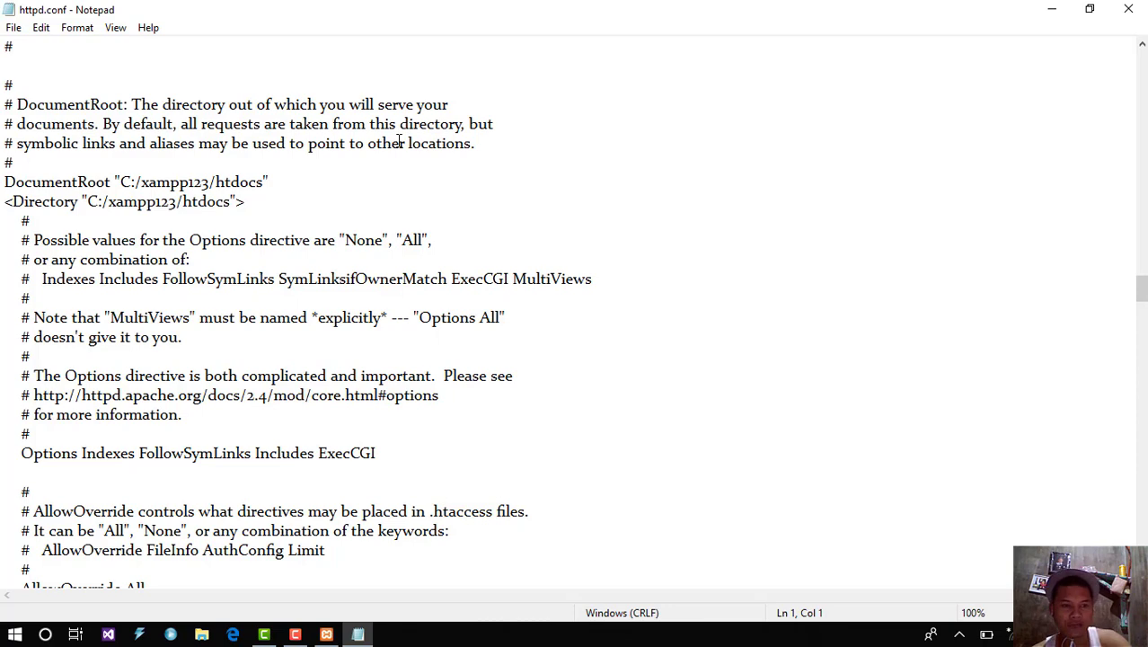
key("ctrl+f")
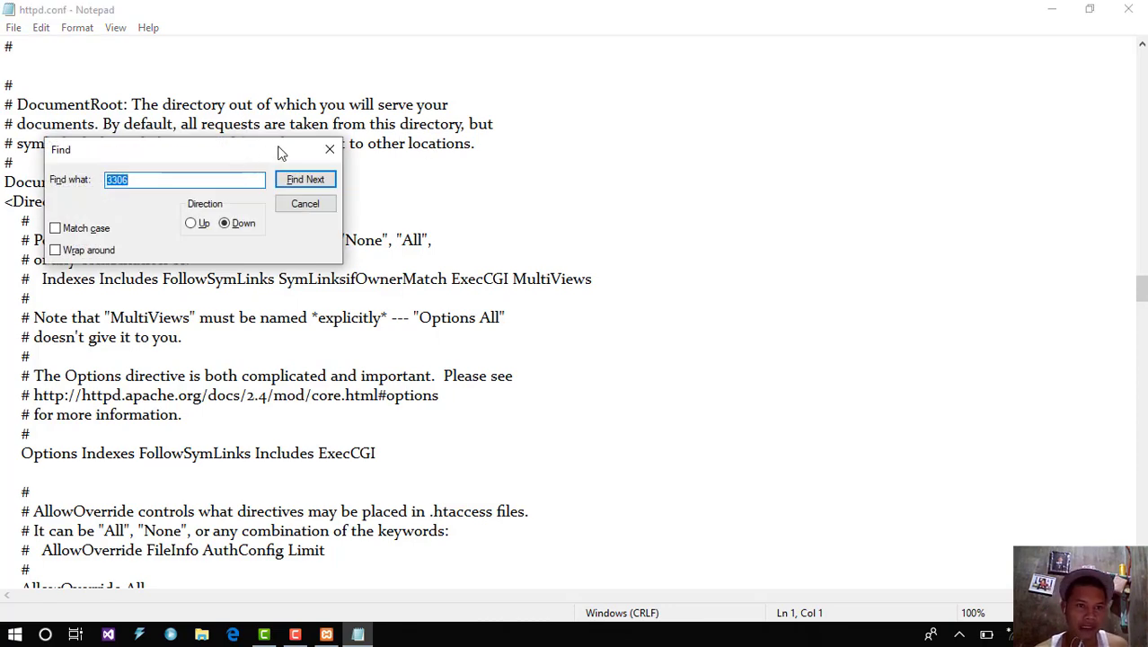
left_click_drag(279, 153, 447, 142)
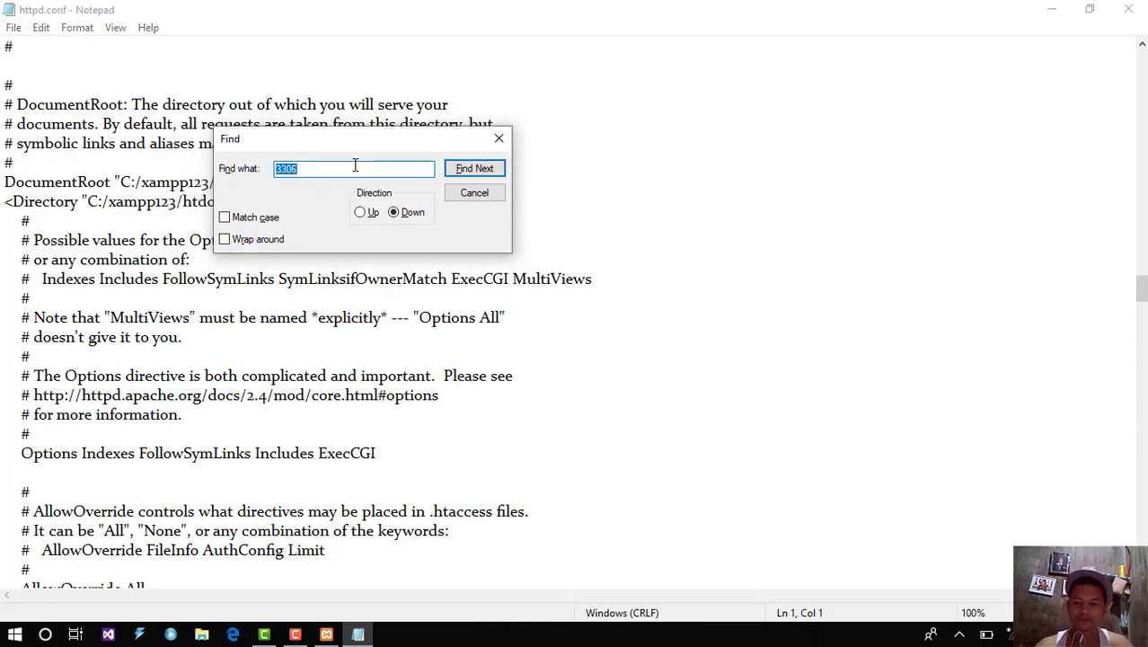
key("BackSpace")
type("80")
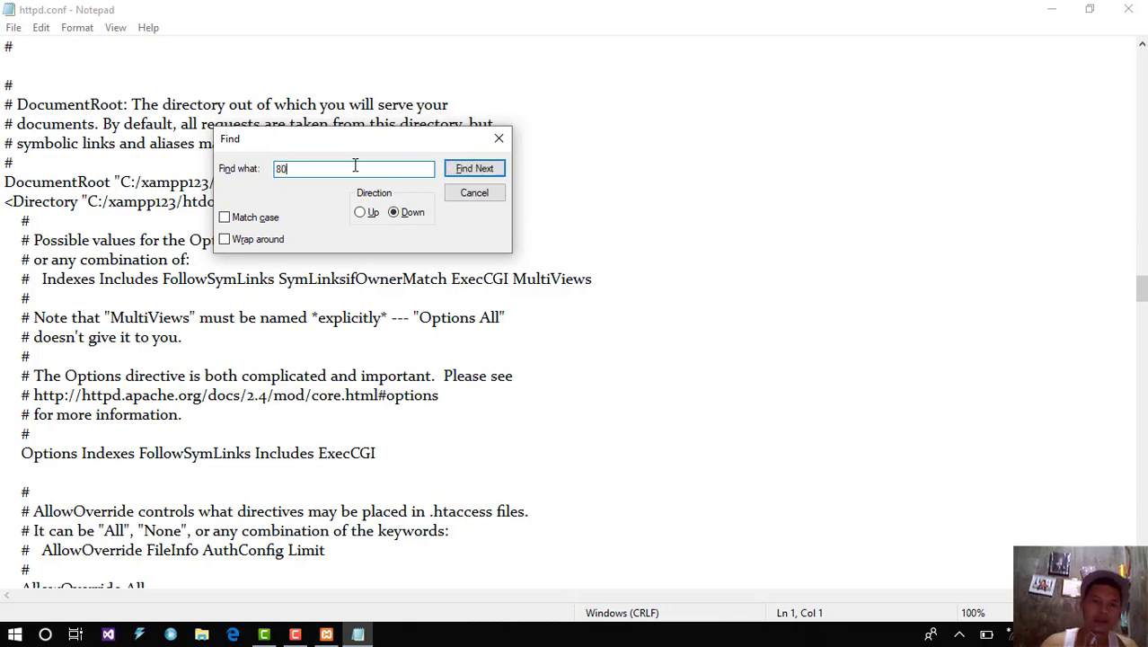
left_click(465, 170)
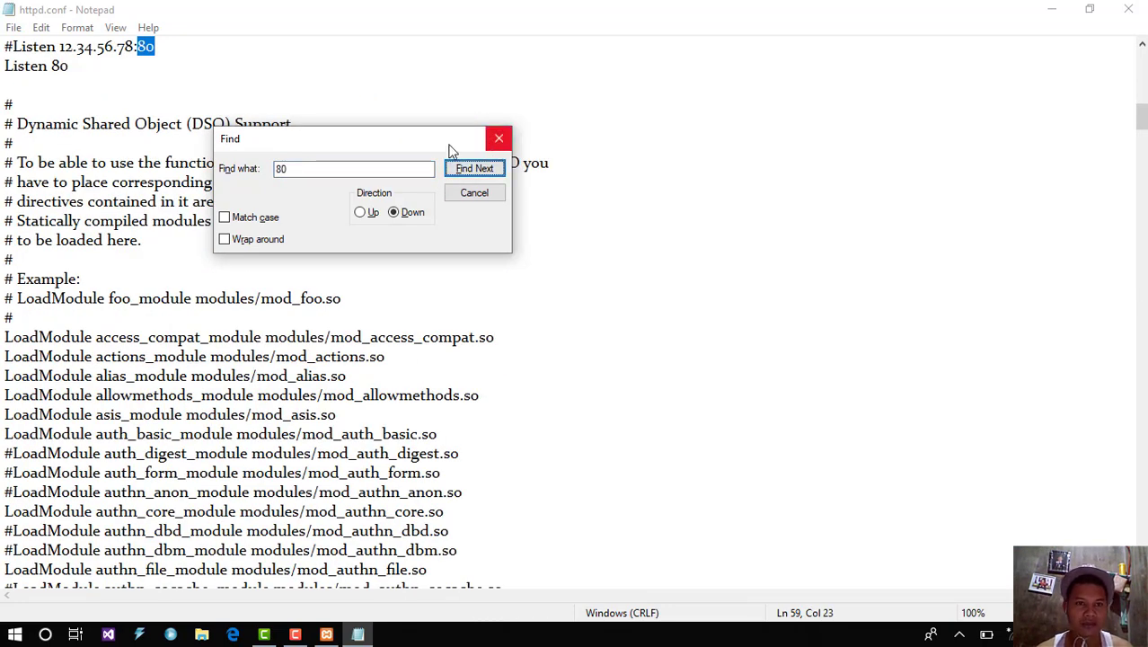
Step: Change the 'Listen 80' line to 'Listen 8080'
left_click(155, 47)
key("shift+Down")
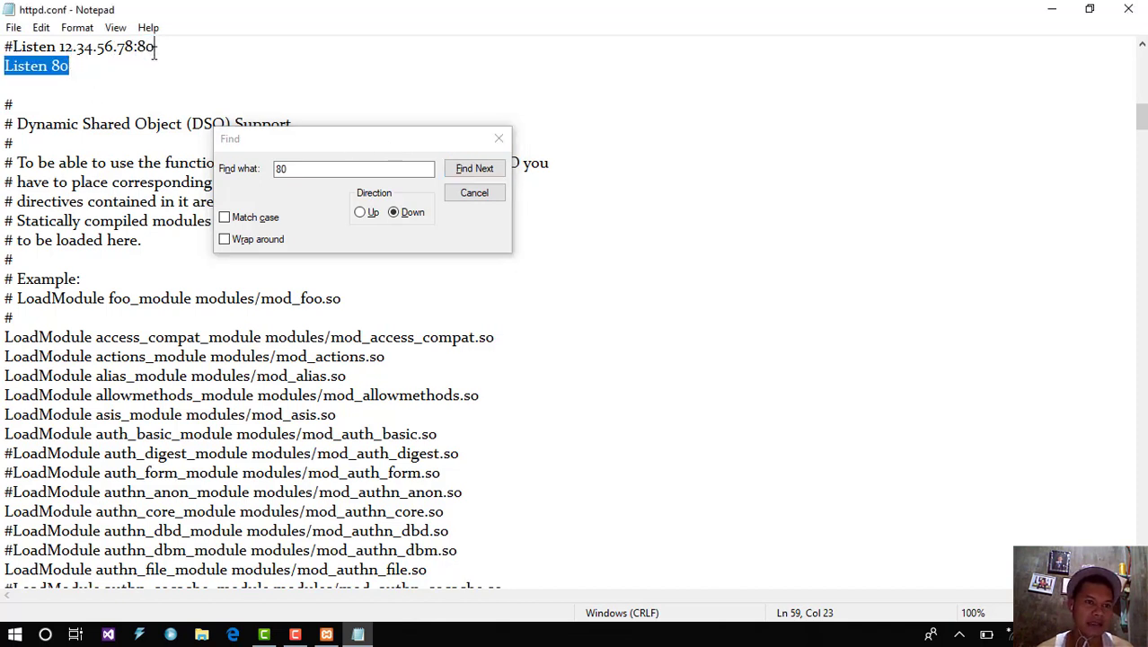
left_click(165, 47)
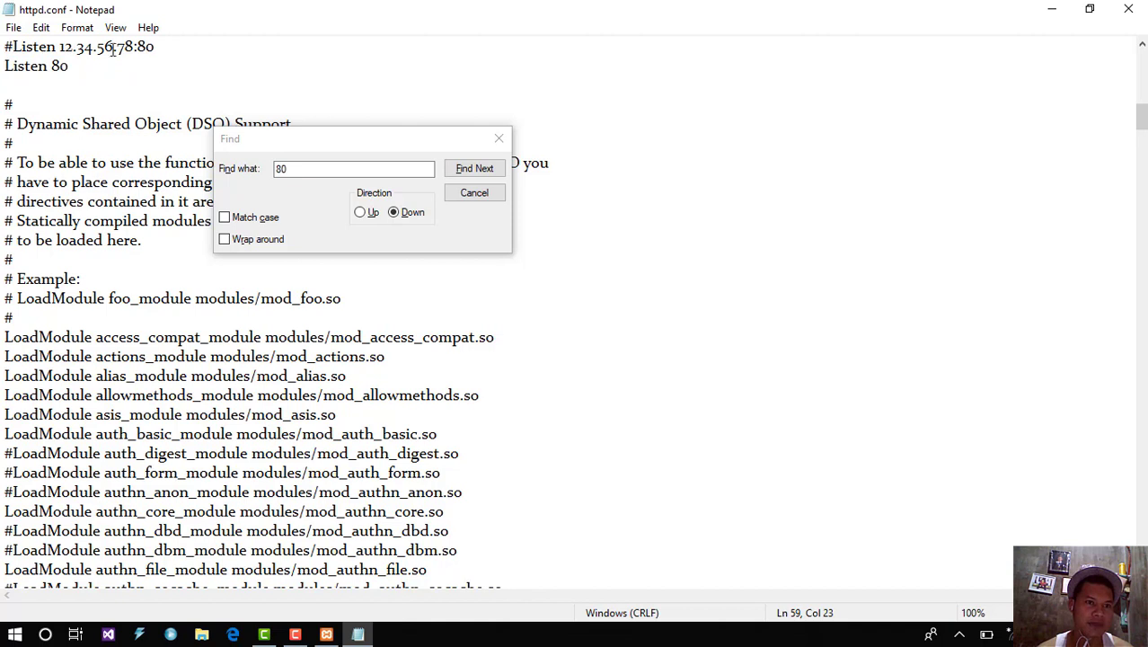
left_click_drag(160, 46, 22, 49)
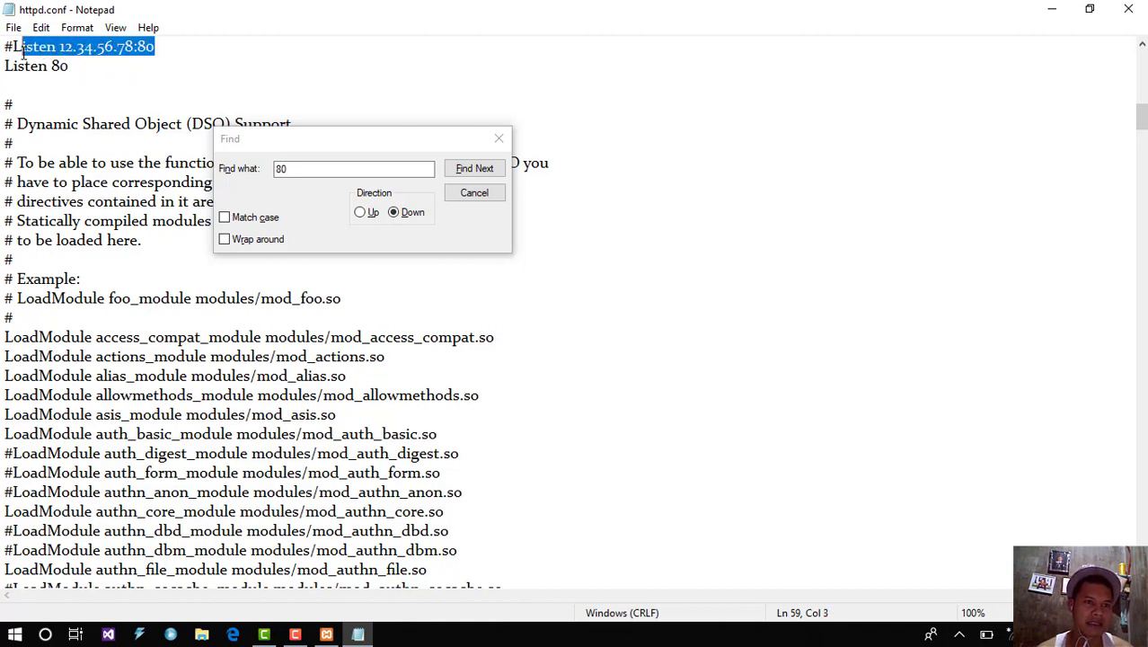
left_click(183, 47)
left_click(79, 69)
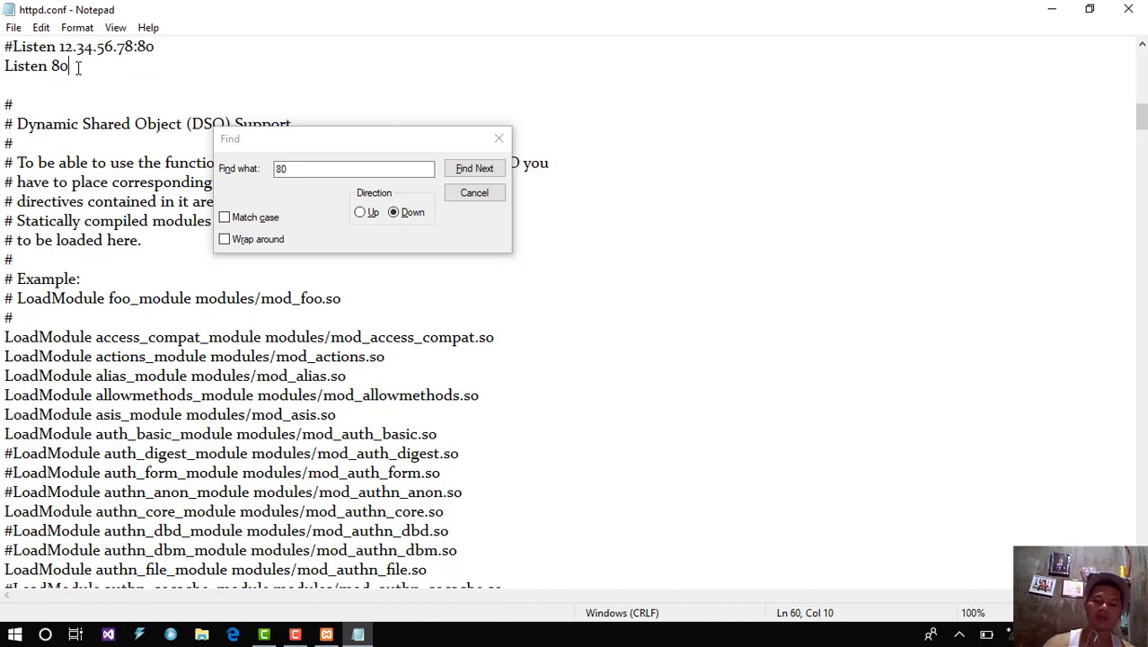
type("80")
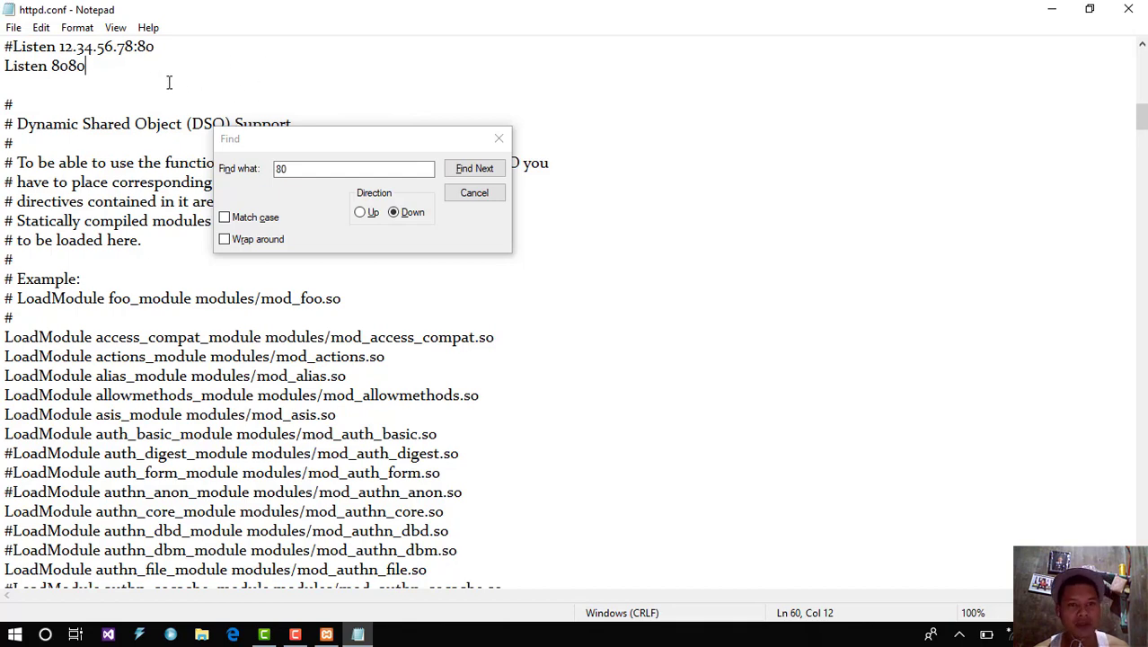
left_click(480, 176)
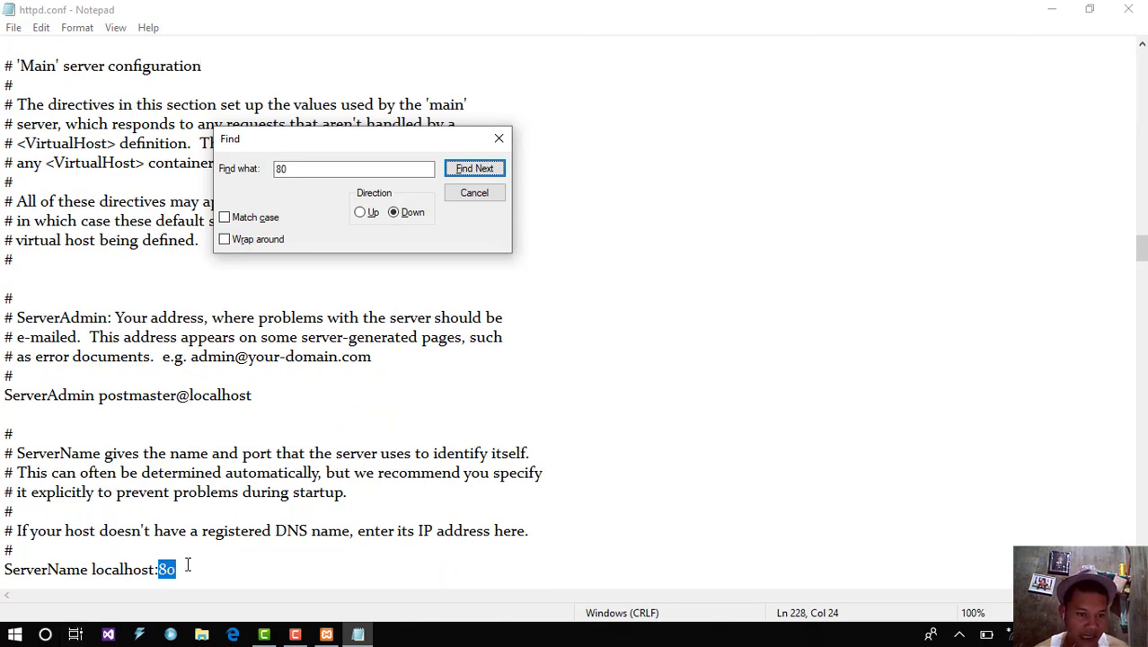
Step: Change ServerName from localhost:80 to localhost:8080 in httpd.conf
left_click(188, 568)
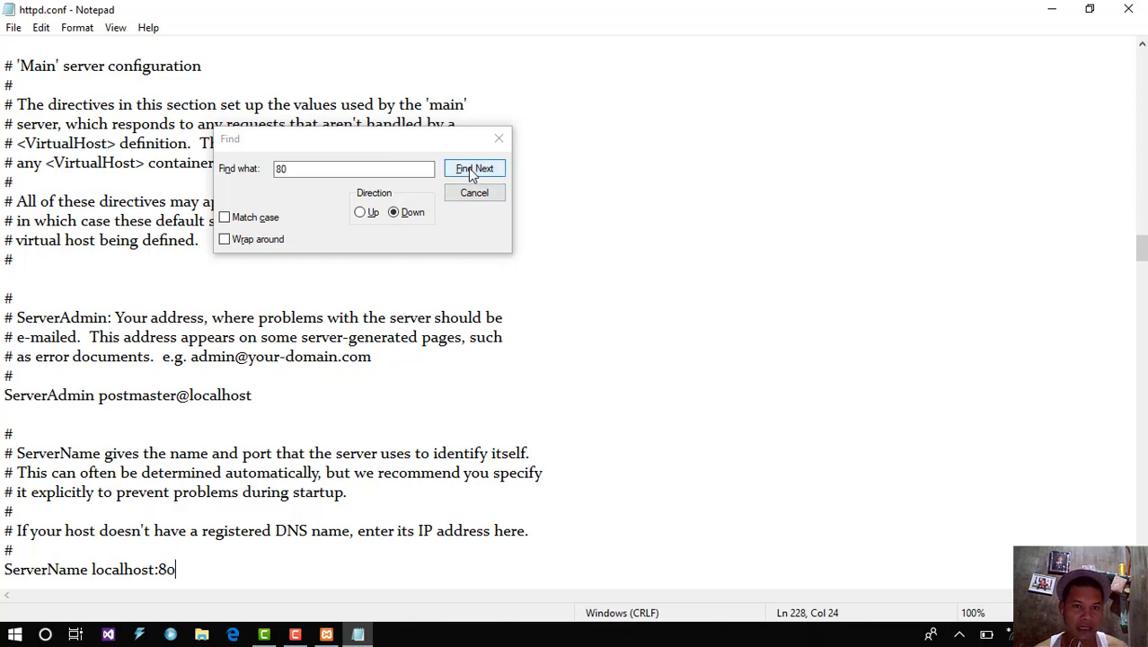
left_click(301, 168)
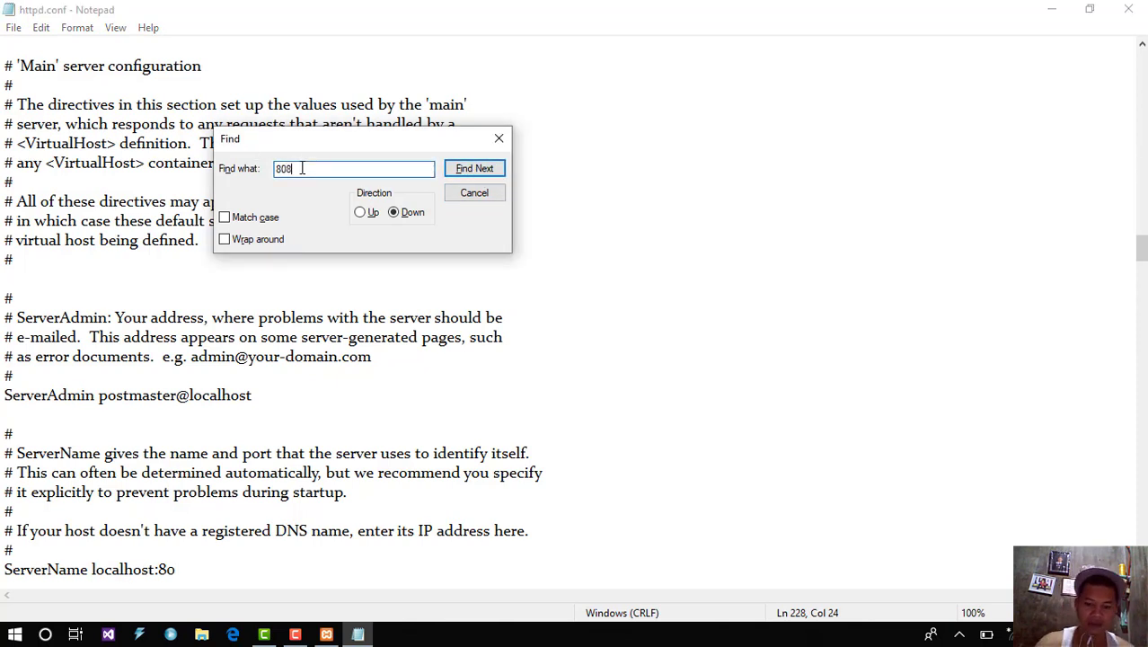
left_click(474, 169)
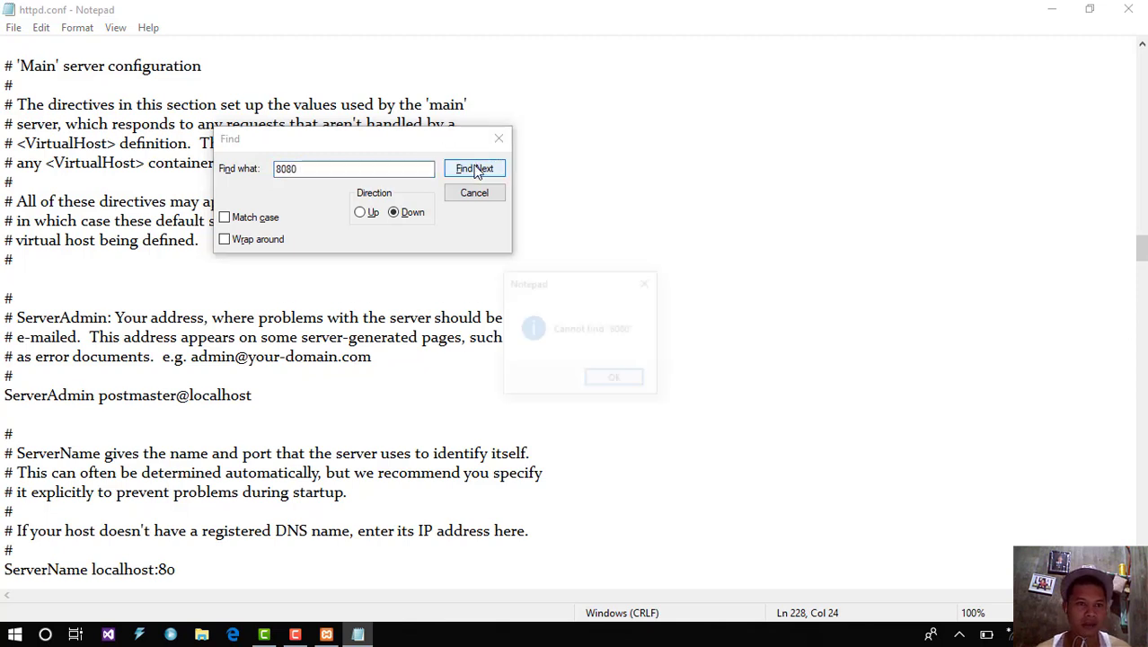
left_click(616, 379)
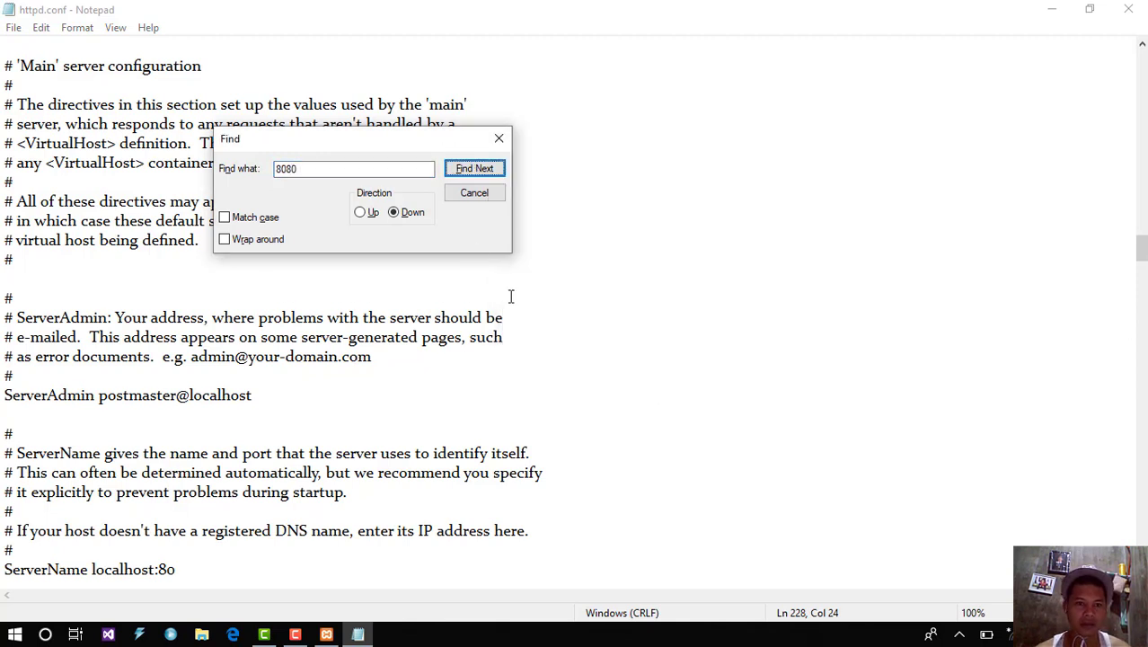
left_click(395, 168)
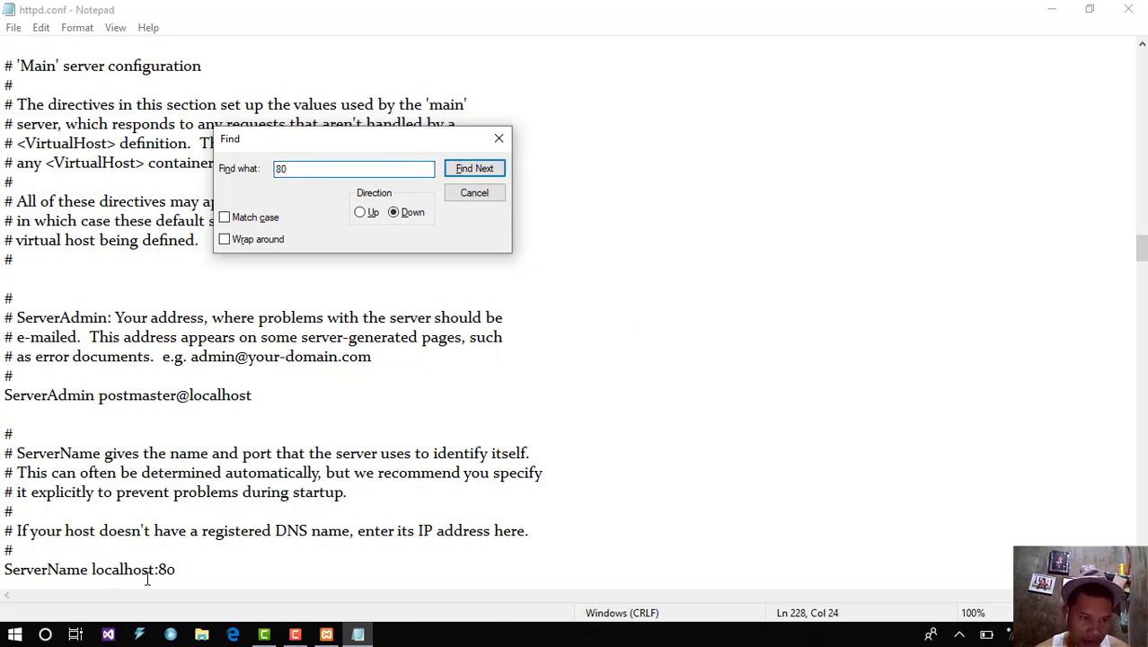
left_click(180, 572)
type("80")
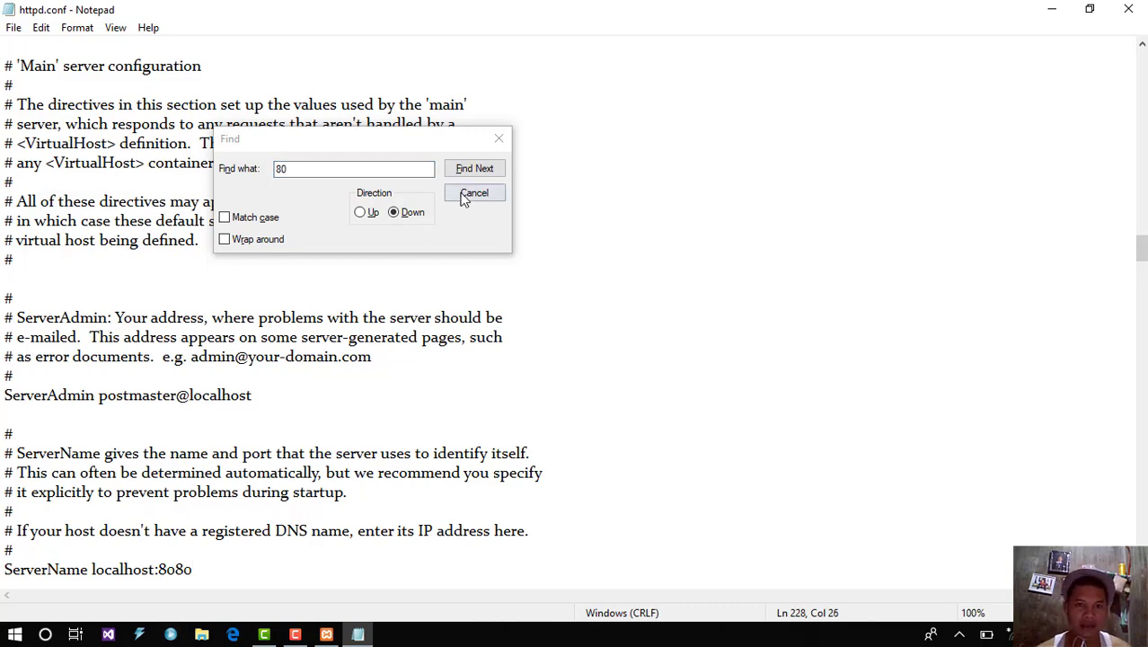
left_click(492, 145)
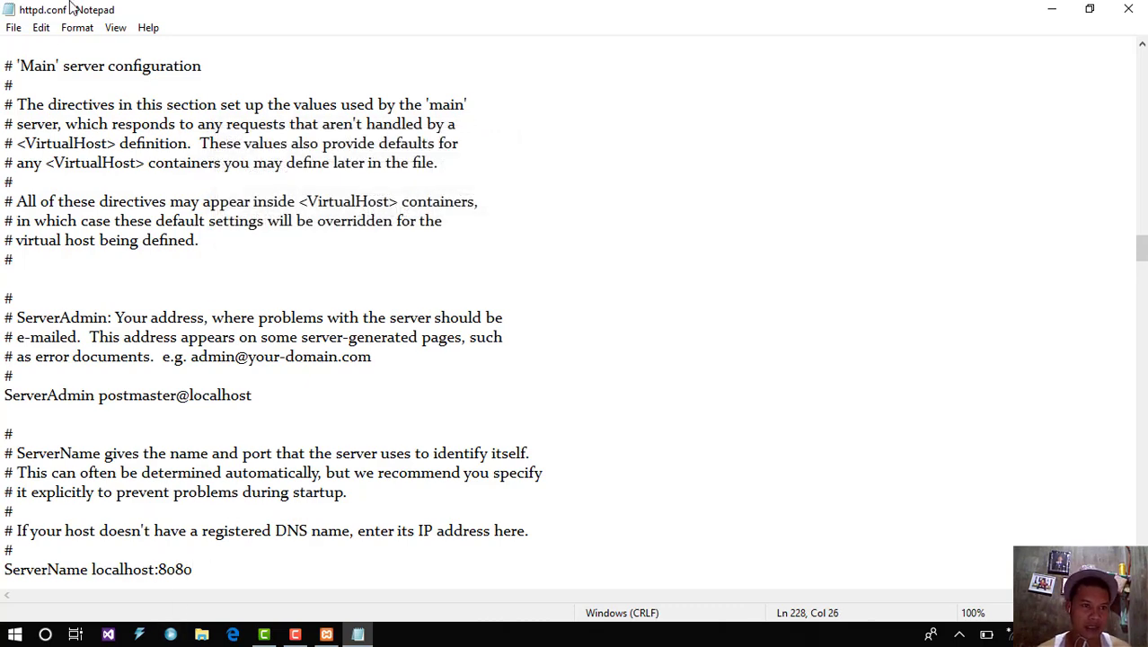
Step: Save httpd.conf, close Notepad, and bring up Apache's Config file list again
left_click(10, 25)
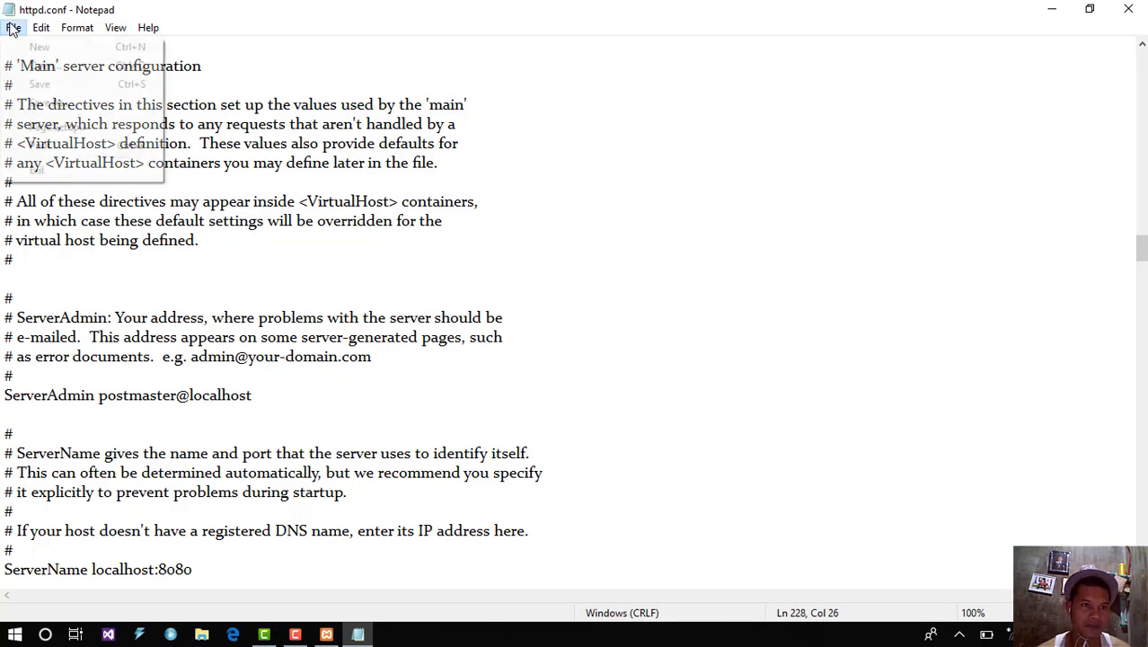
left_click(54, 89)
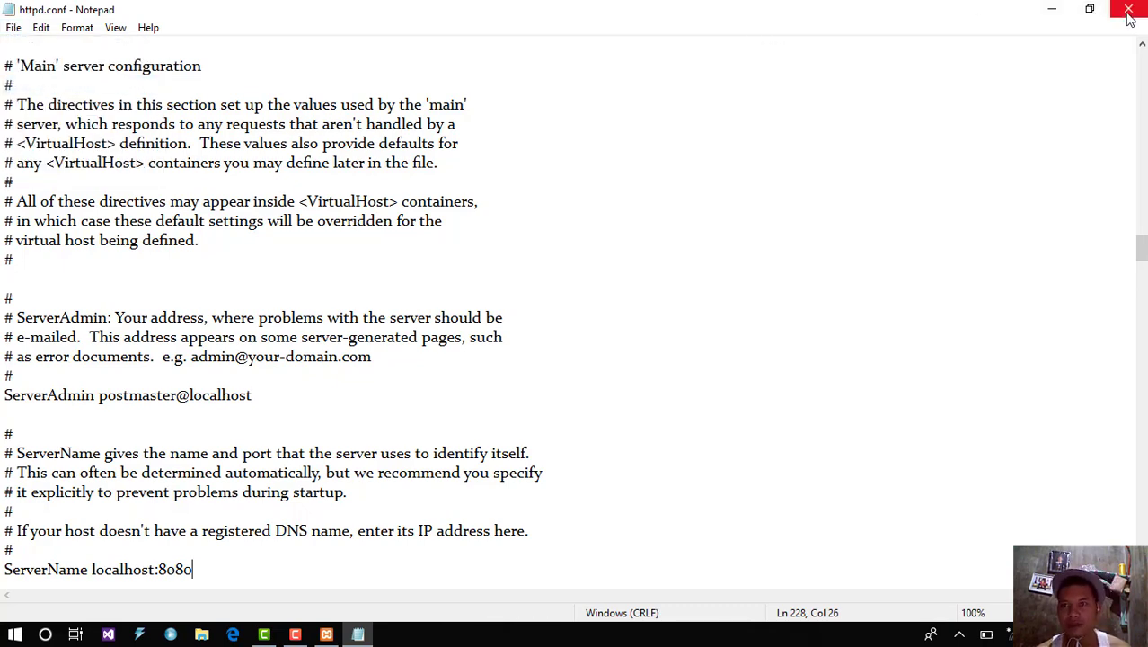
left_click(1128, 9)
left_click(674, 164)
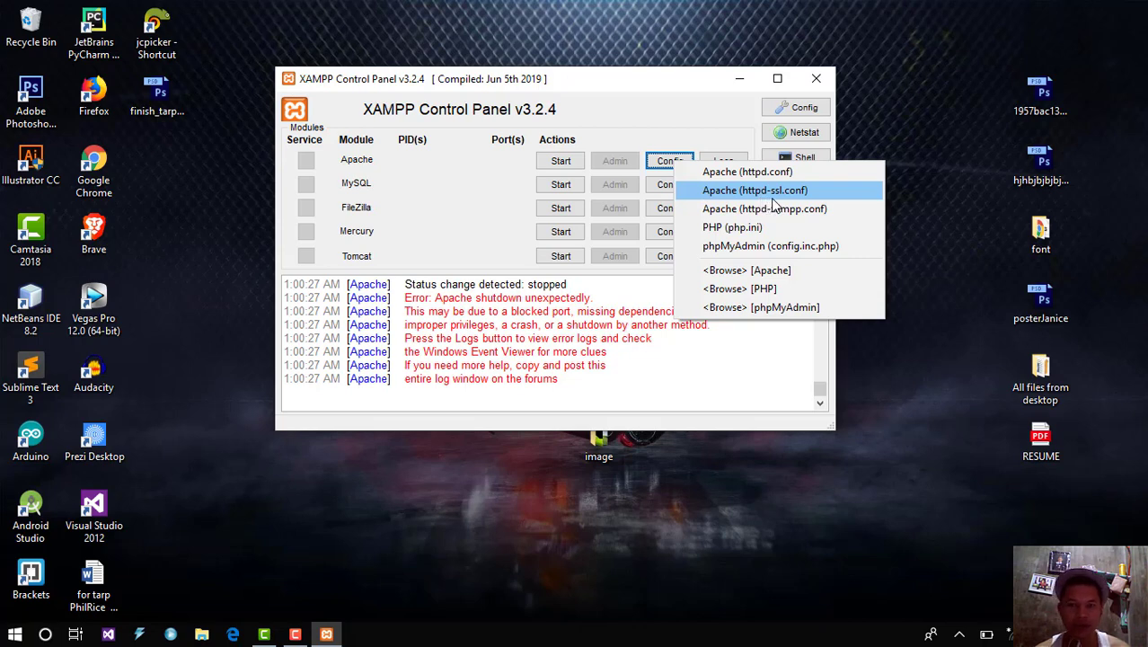
Step: Open httpd-ssl.conf from Apache's Config list and maximize its Notepad window
left_click(774, 193)
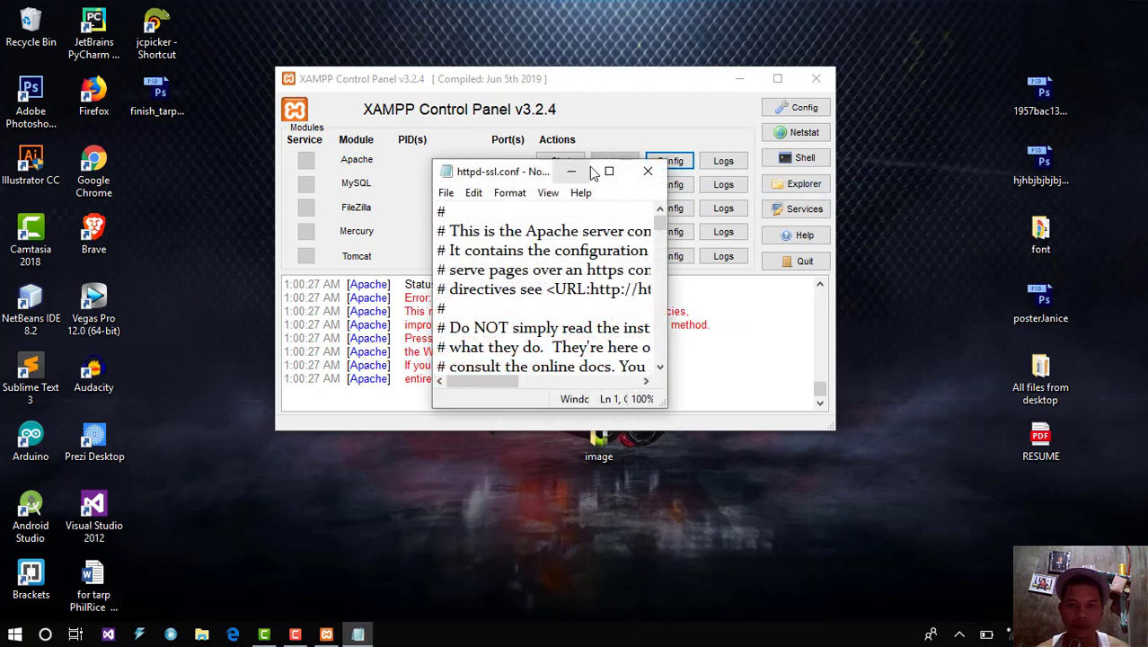
left_click(609, 172)
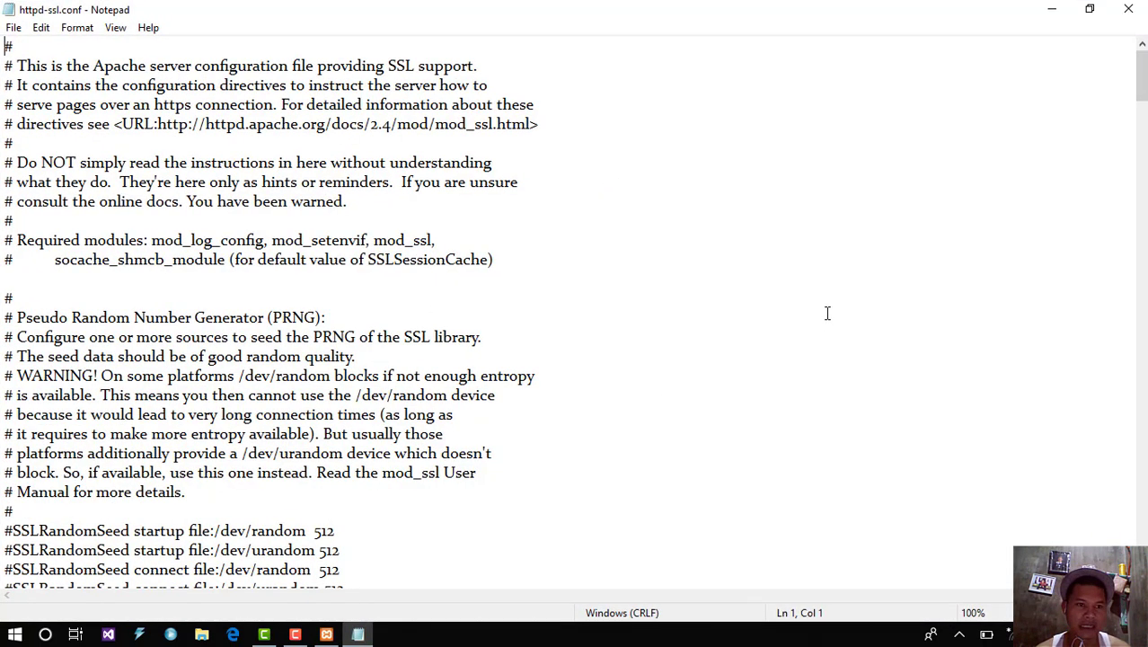
Step: Find 443 and change <VirtualHost _default_:443> to _default_:4433 in httpd-ssl.conf
left_click_drag(1142, 84, 1140, 263)
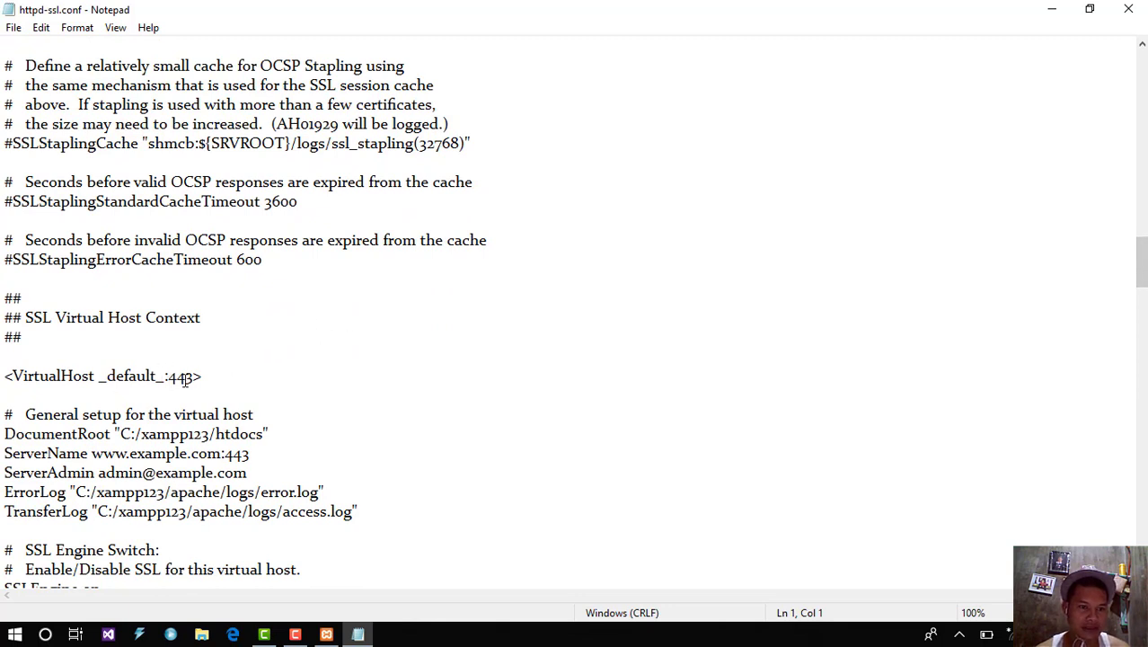
left_click(191, 376)
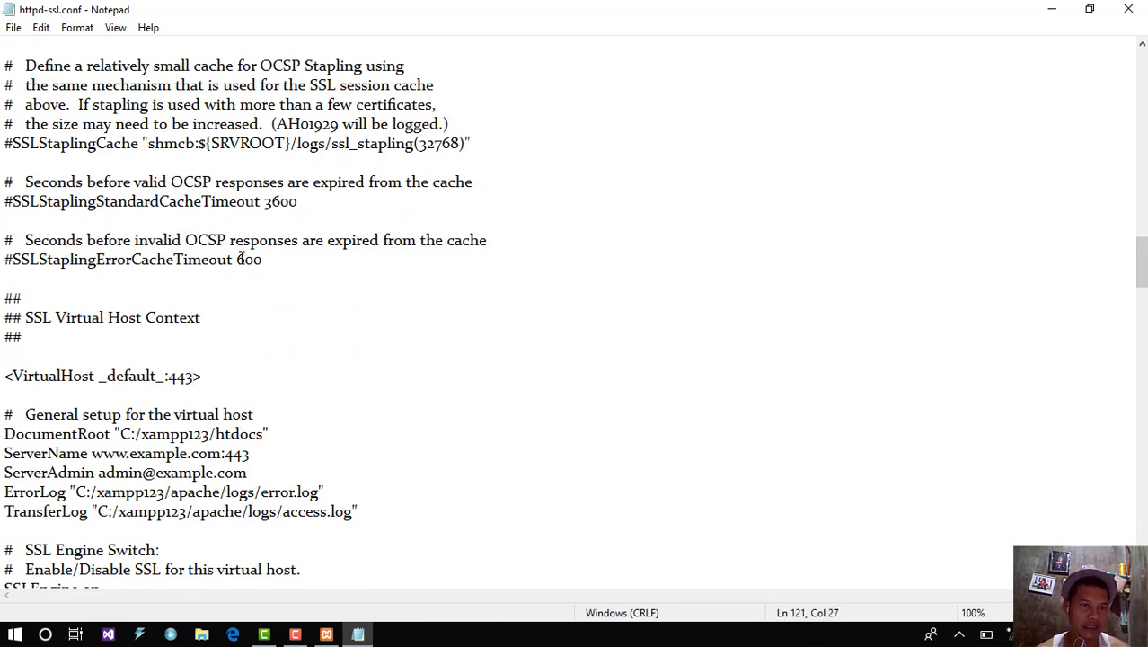
left_click(41, 27)
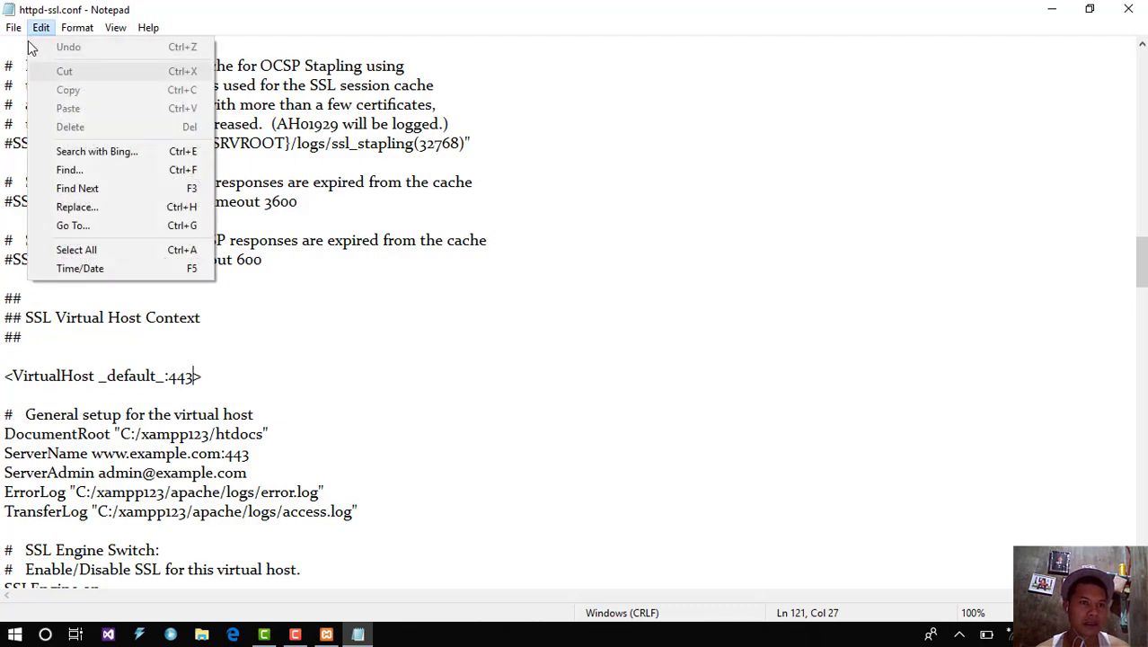
left_click(14, 27)
left_click(371, 333)
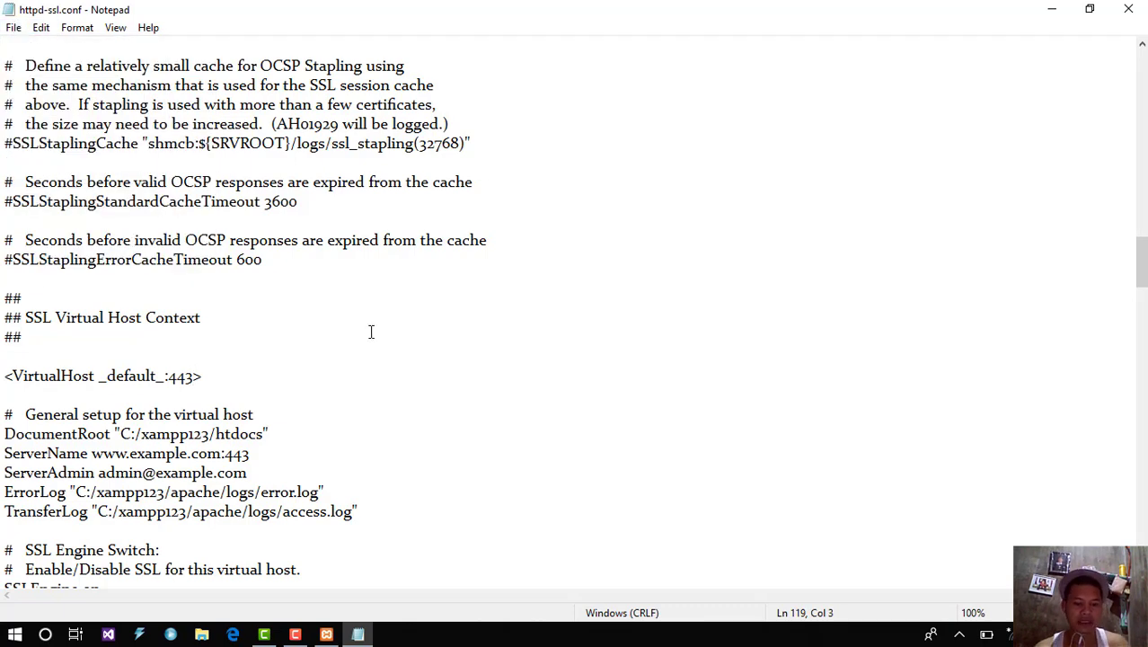
key("ctrl+f")
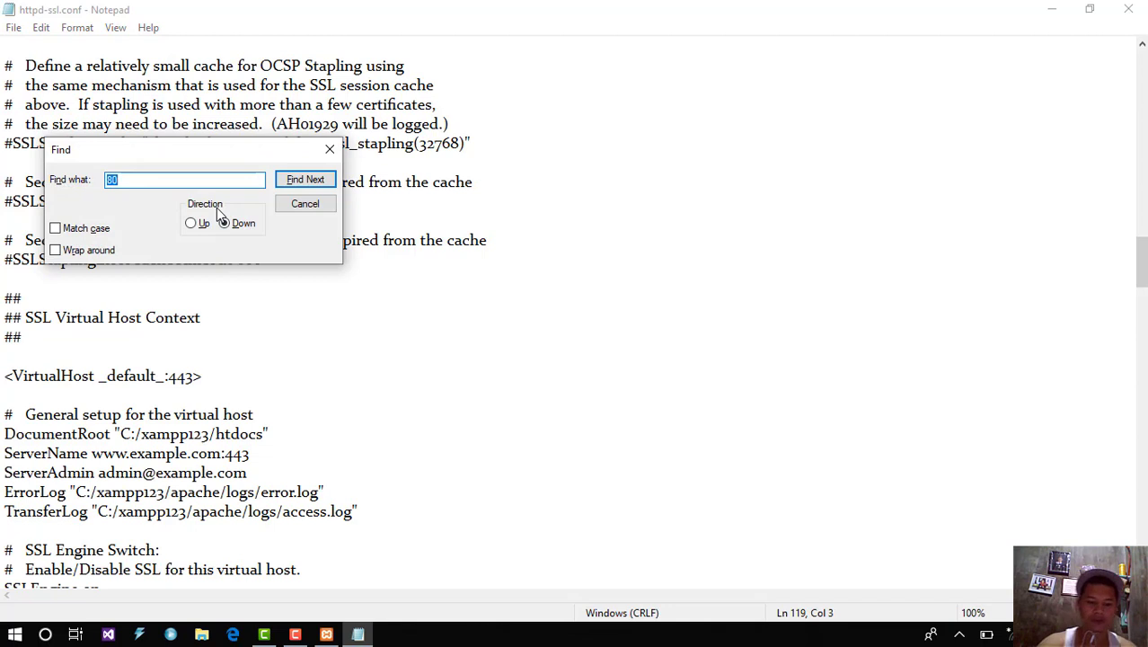
type("44")
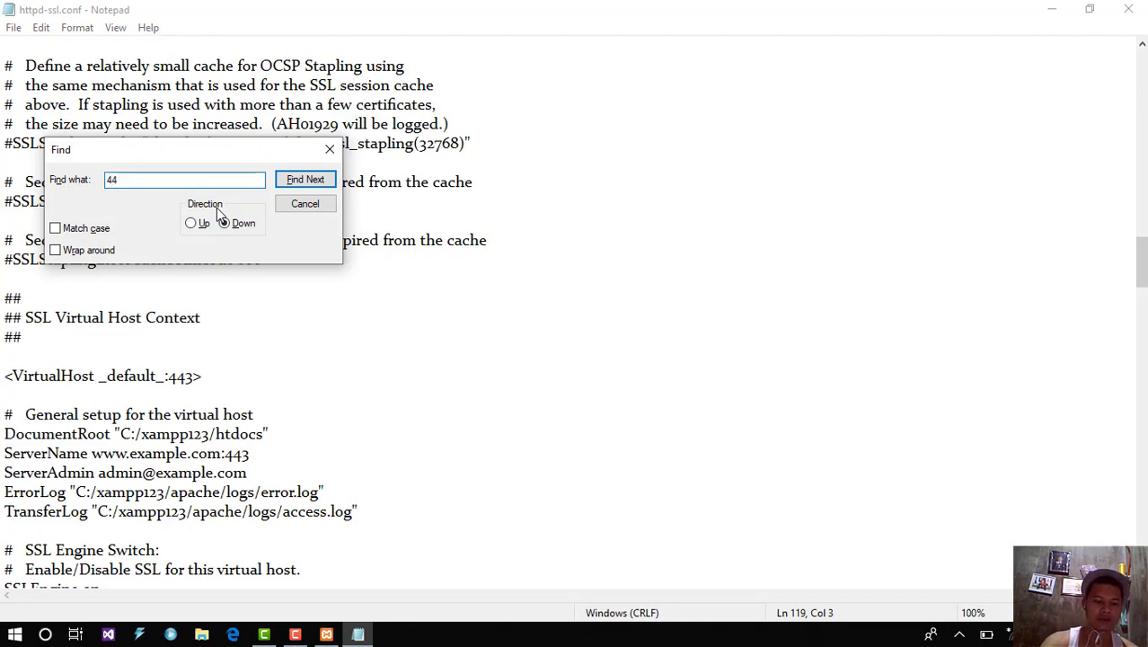
type("3")
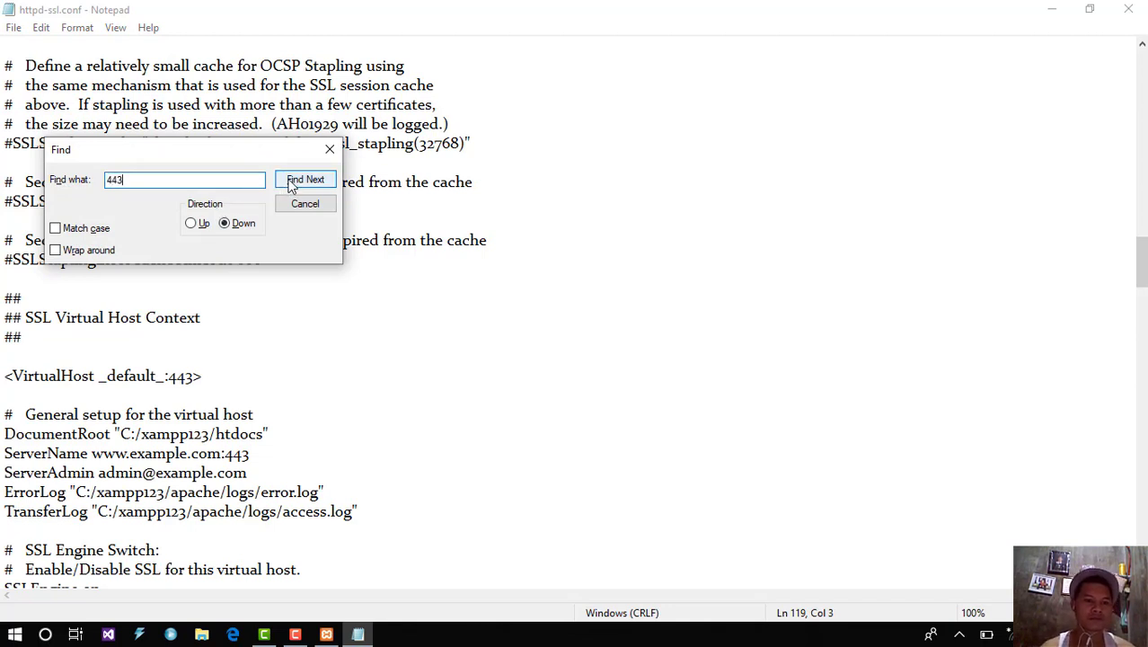
left_click(289, 182)
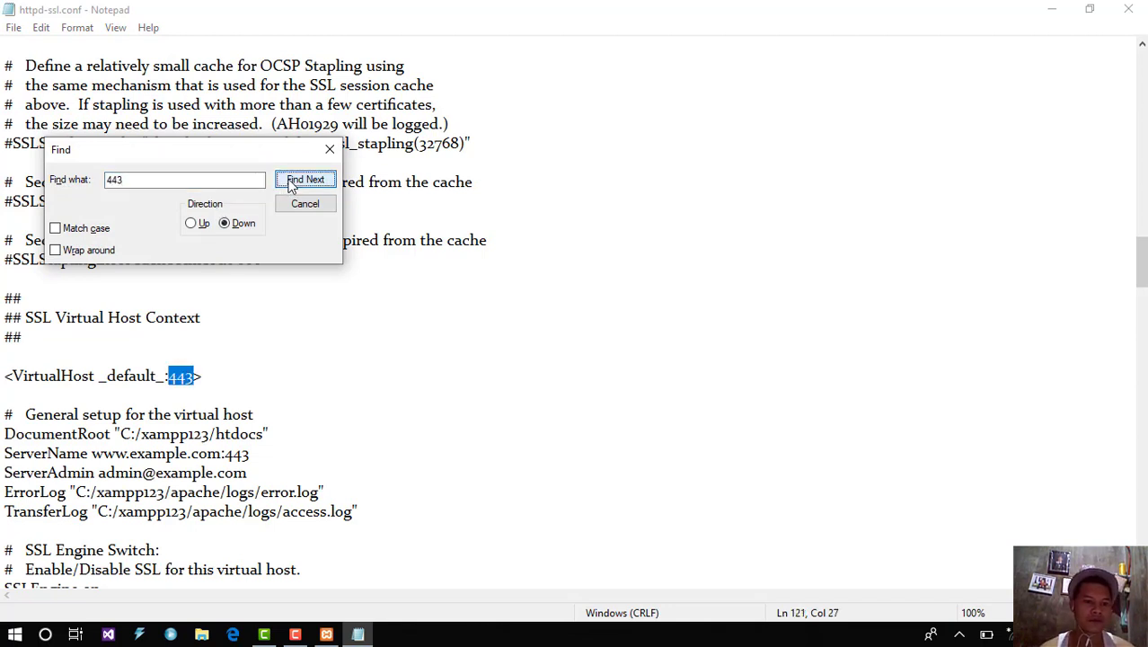
left_click(199, 382)
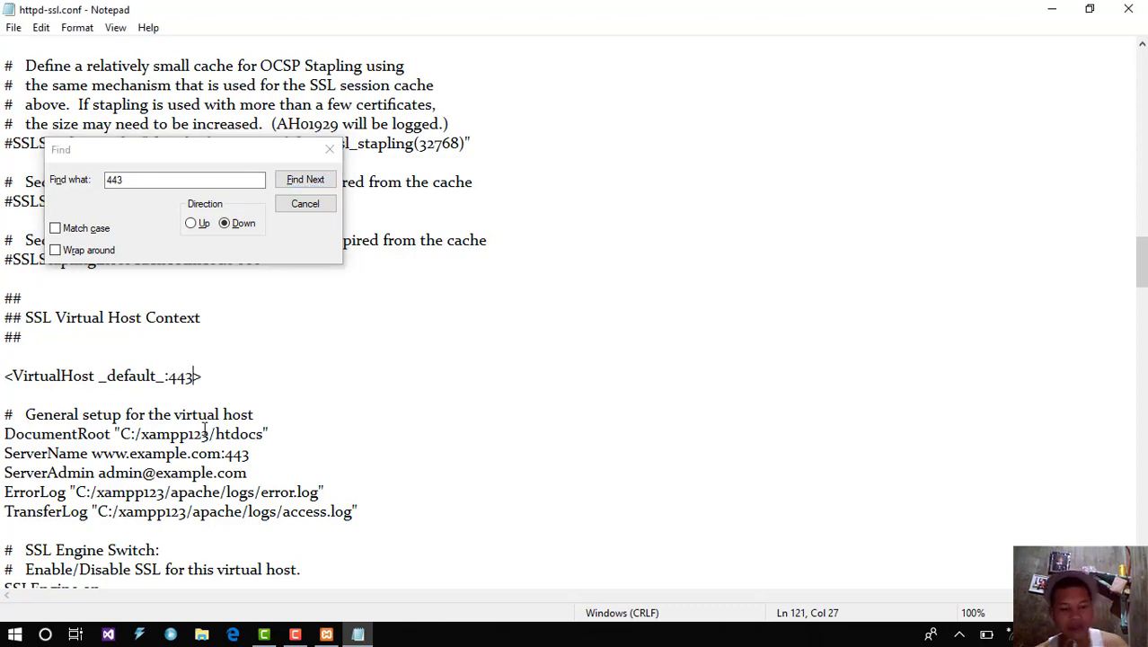
type("3")
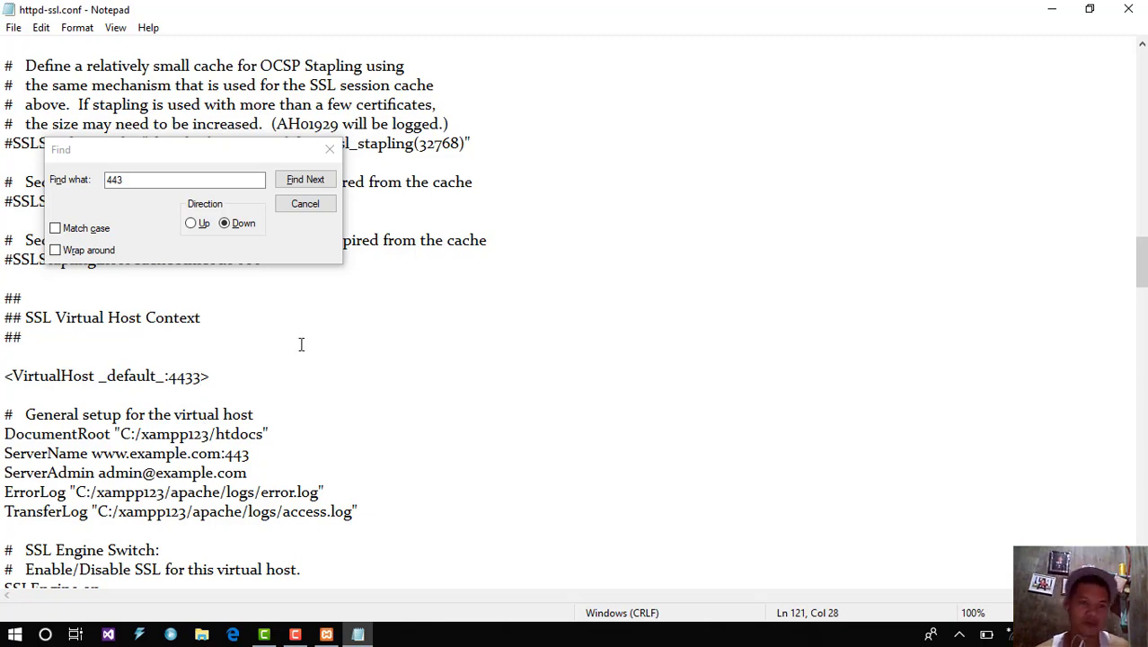
left_click(310, 181)
left_click(305, 179)
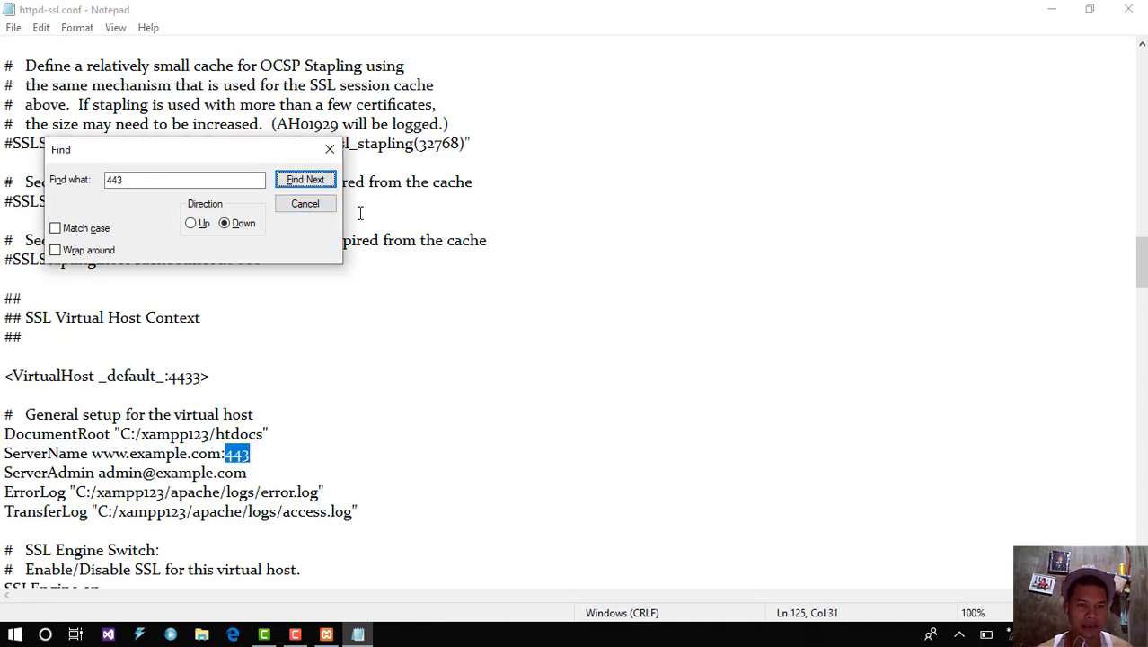
Step: Change the Listen 443 line in httpd-ssl.conf to Listen 4433
left_click(1041, 370)
key("ctrl+Home")
left_click(140, 174)
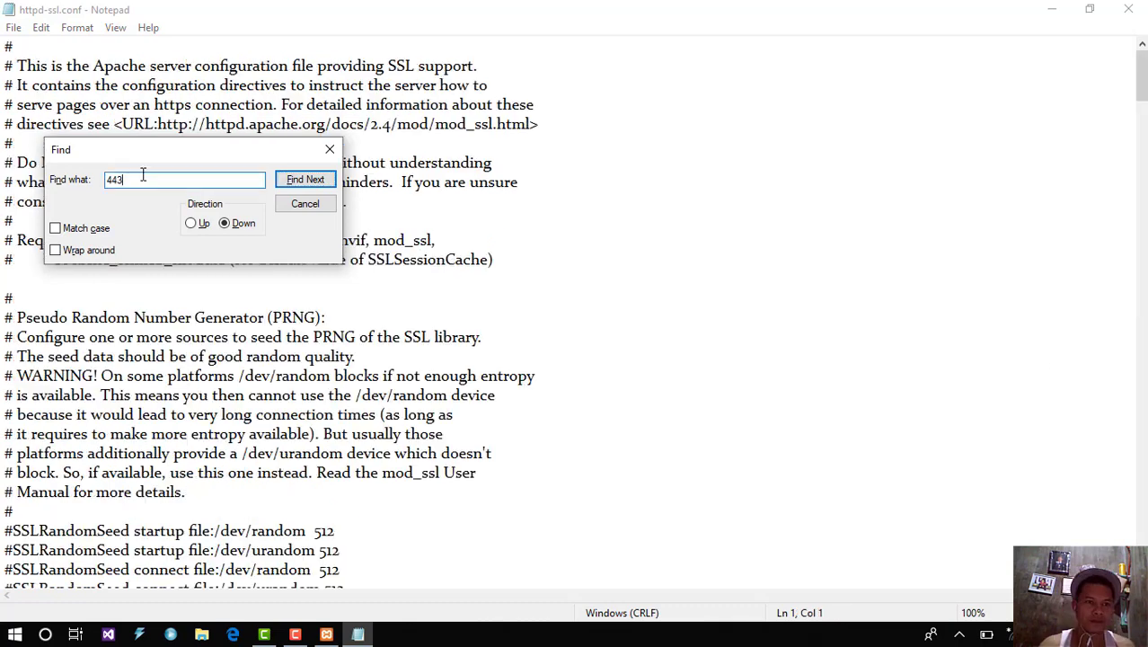
left_click(307, 181)
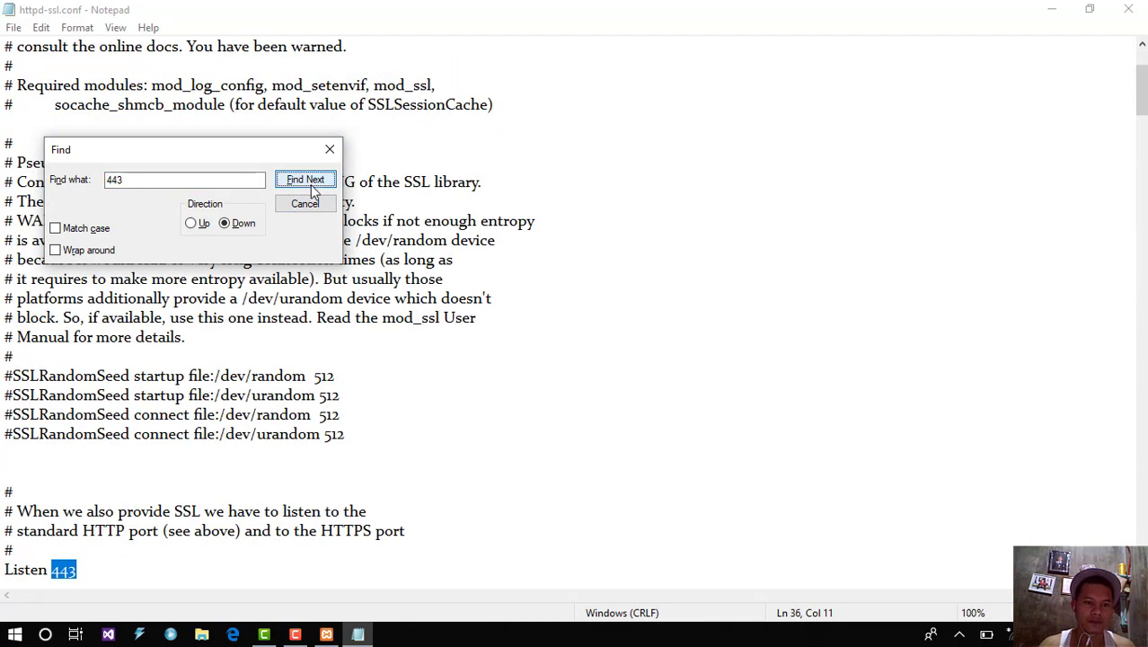
left_click(89, 586)
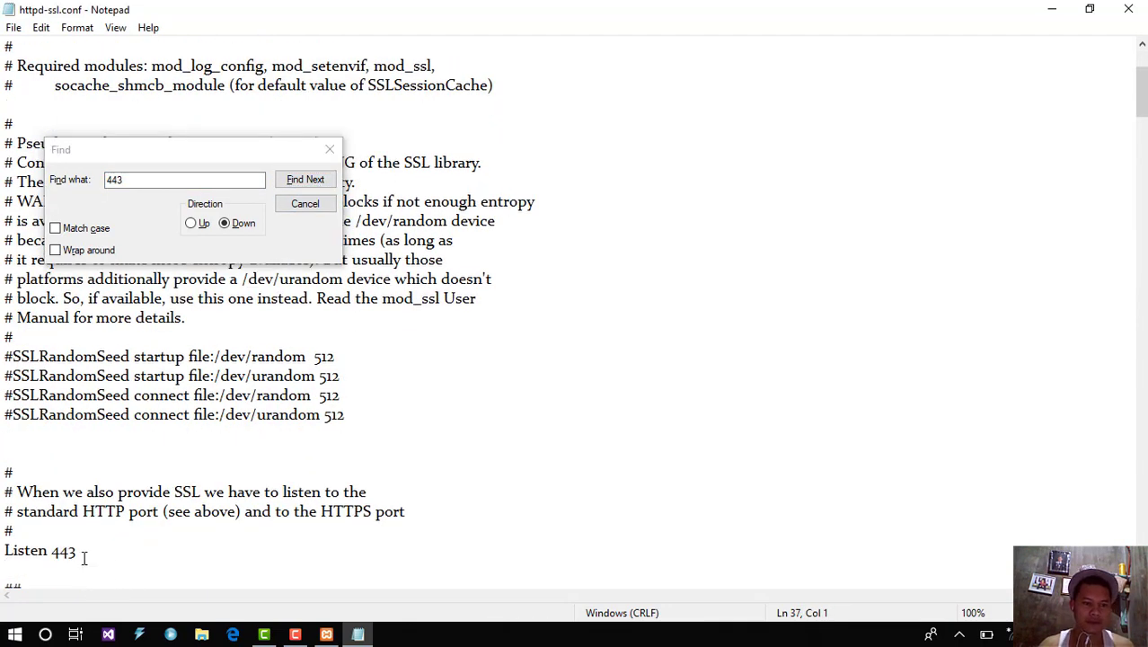
left_click(80, 553)
type("3")
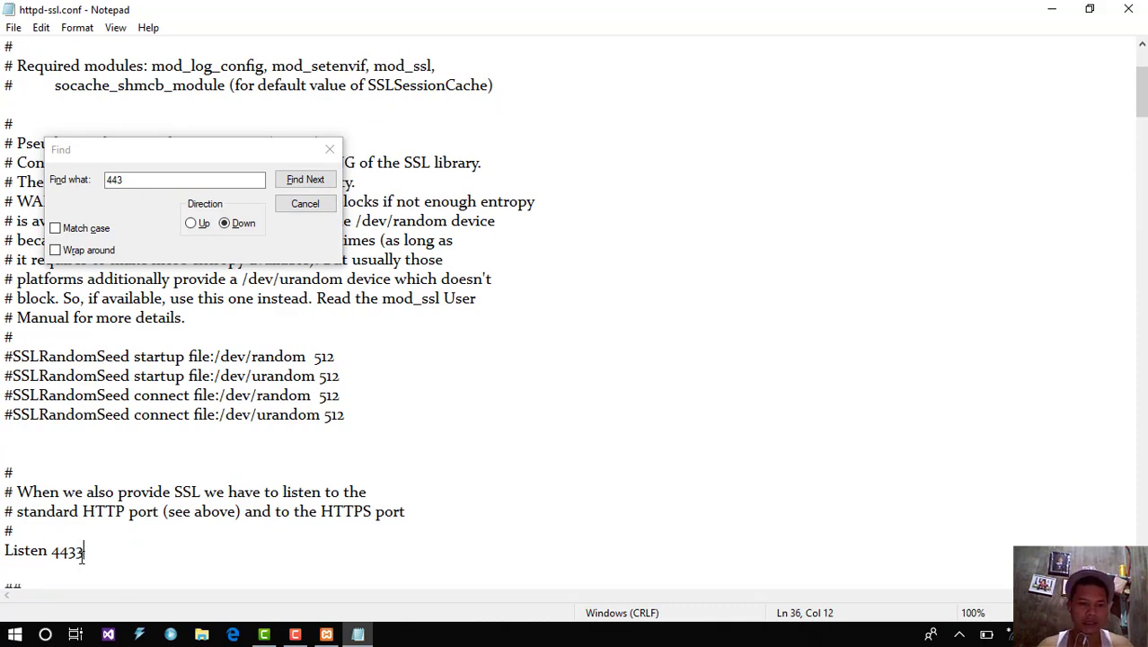
Step: Change the VirtualHost port 443 to 4433 and locate the ServerName port entry
left_click(310, 181)
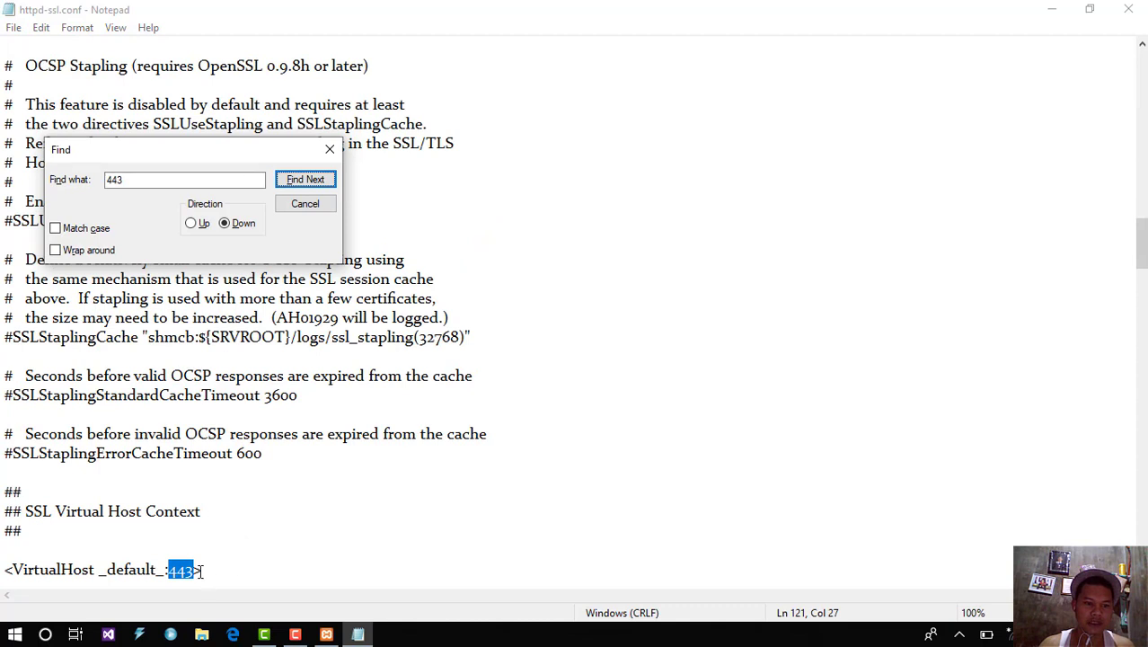
left_click(197, 571)
type("3")
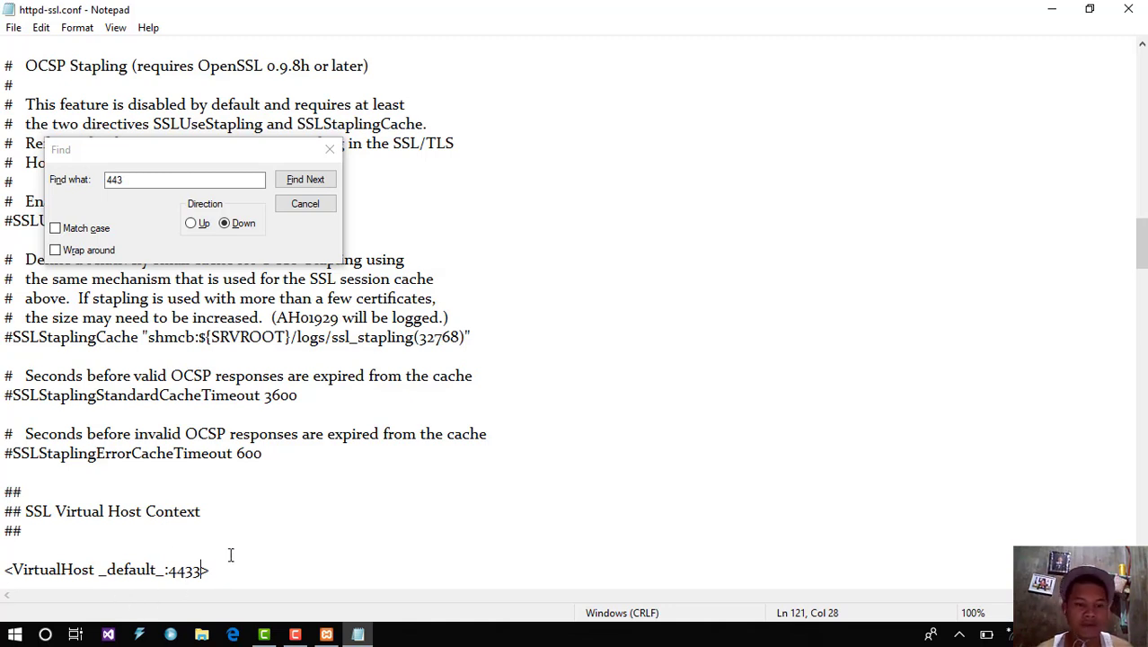
left_click(306, 180)
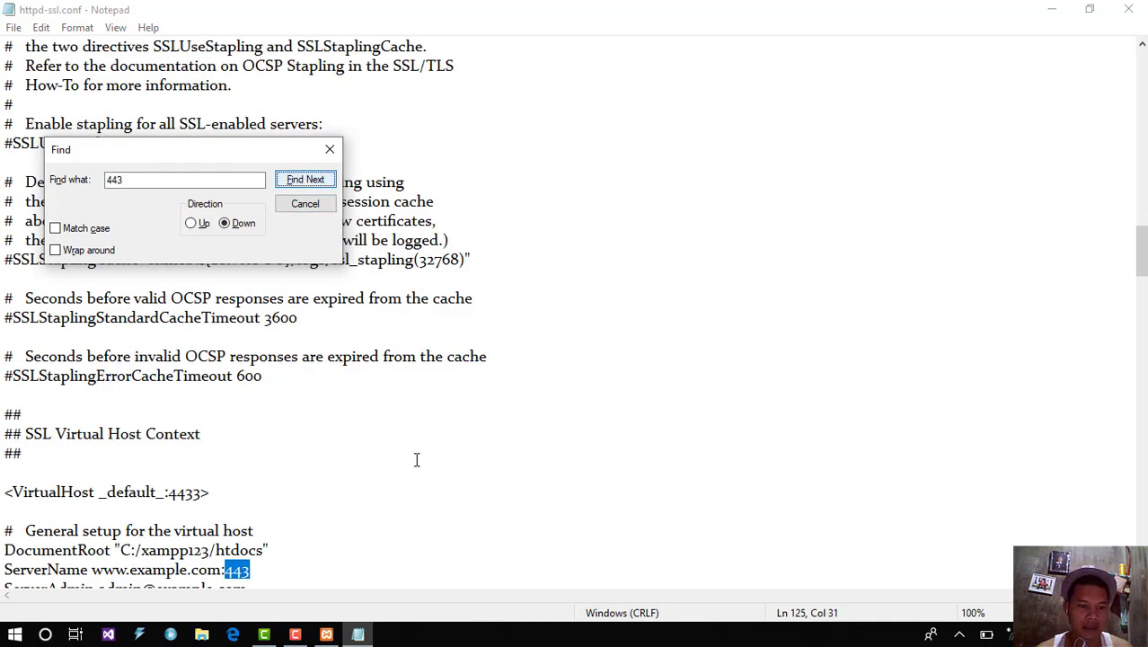
left_click(257, 574)
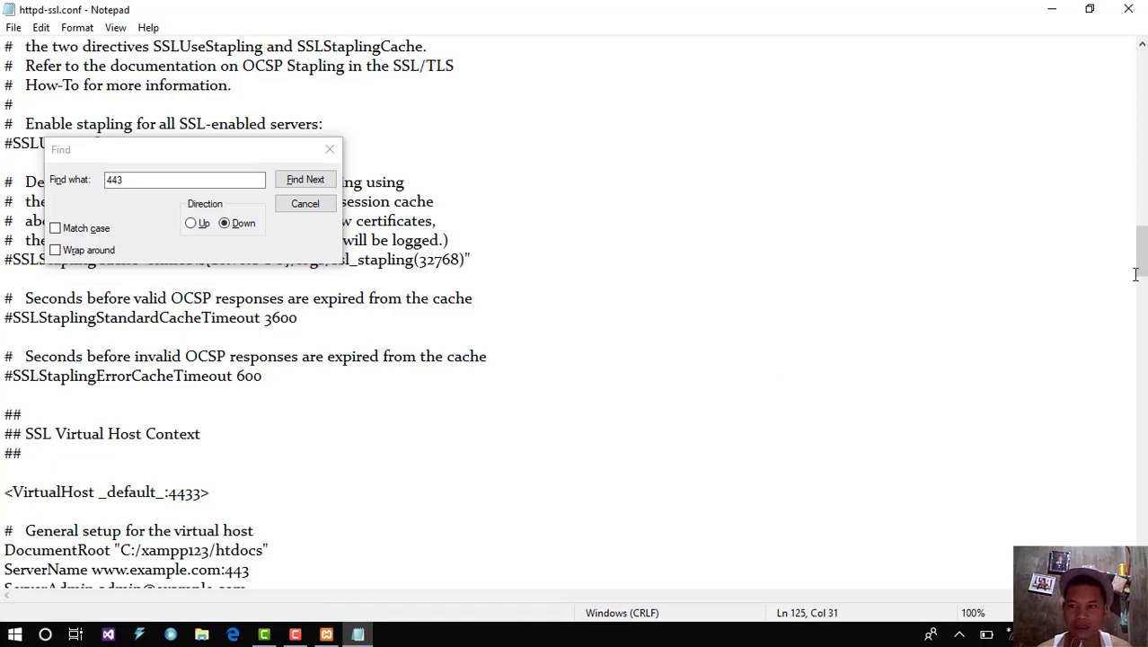
mouse_move(1140, 270)
left_mouse_down()
mouse_move(1141, 377)
mouse_move(1141, 259)
left_mouse_up()
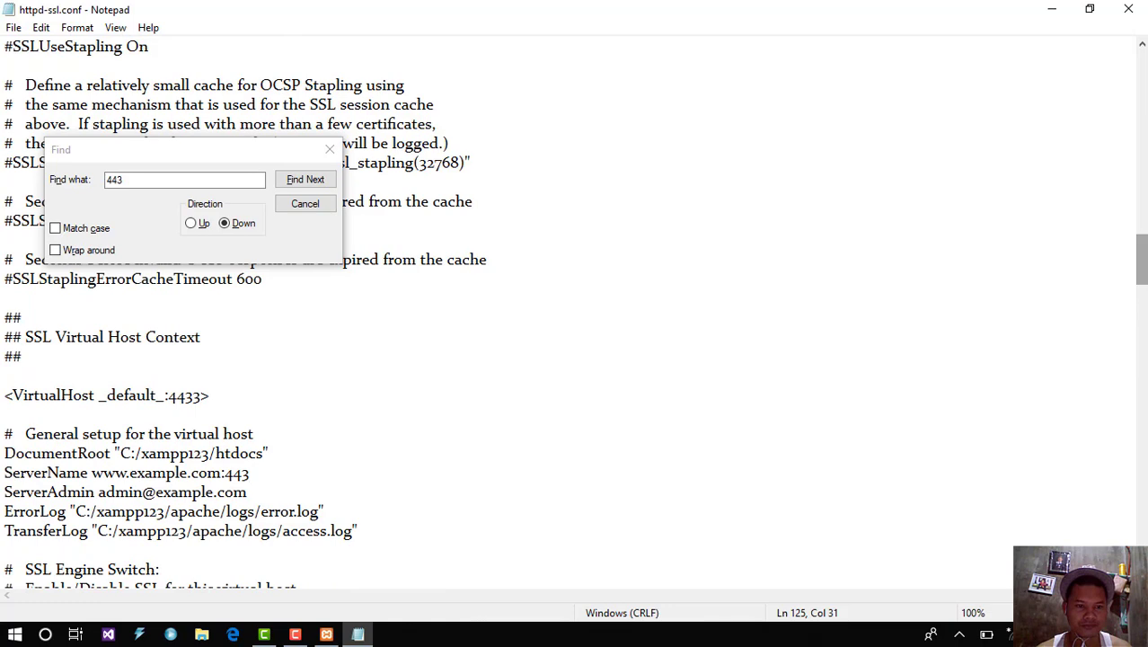
Step: Confirm no further 443 occurrences remain, then save httpd-ssl.conf and close Notepad
left_click(304, 180)
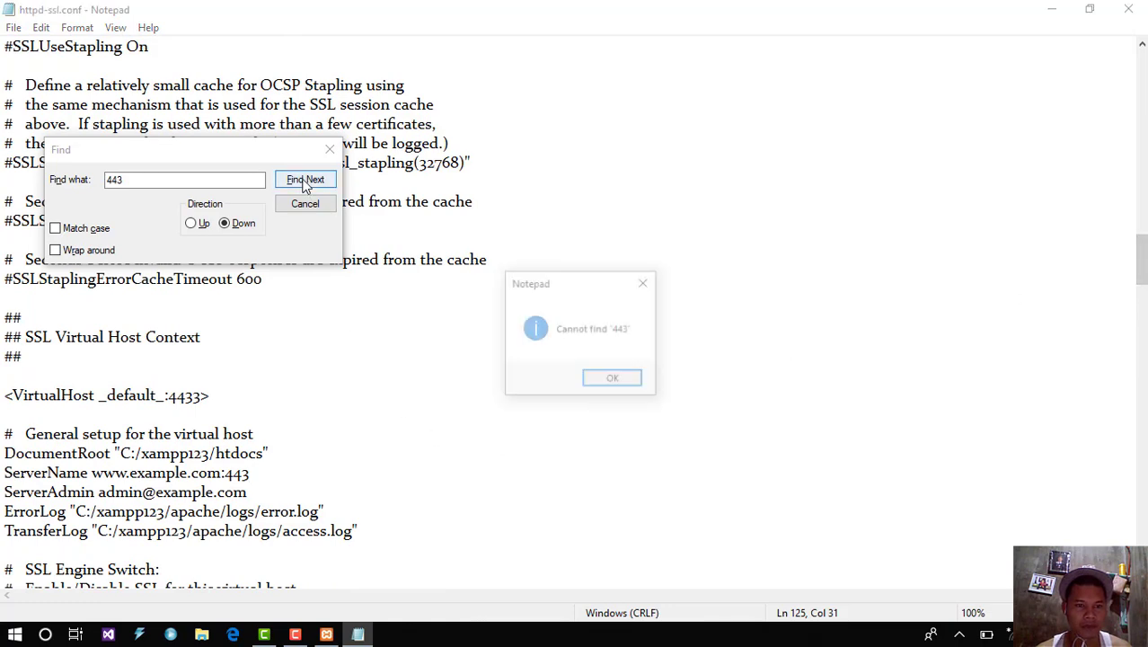
left_click(613, 380)
left_click(330, 149)
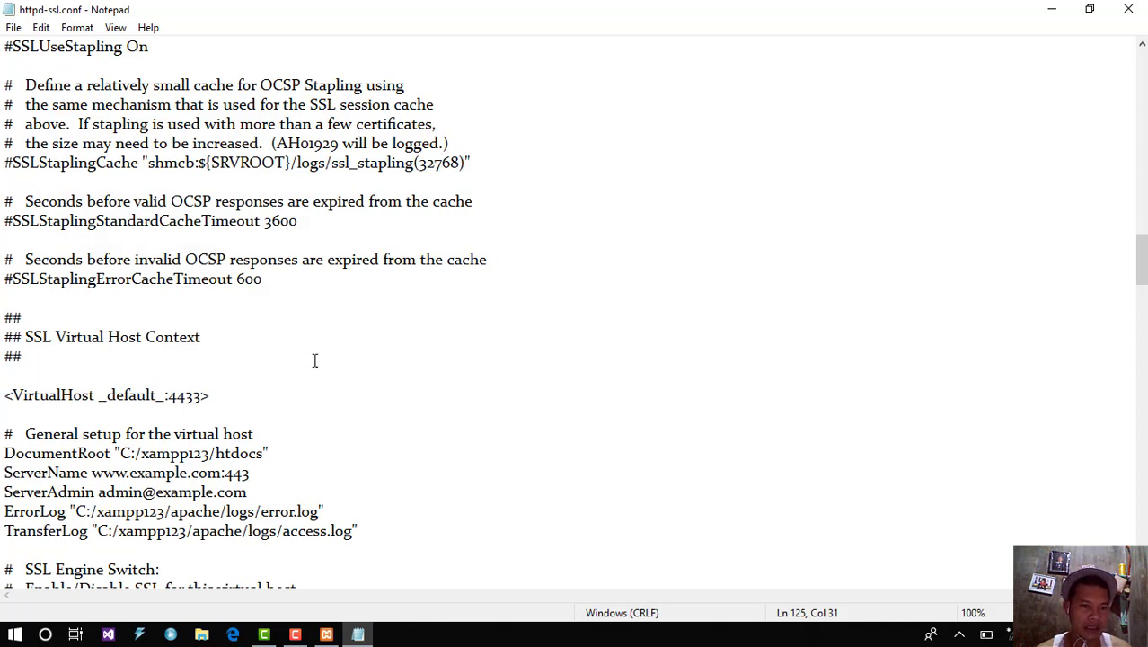
left_click(14, 27)
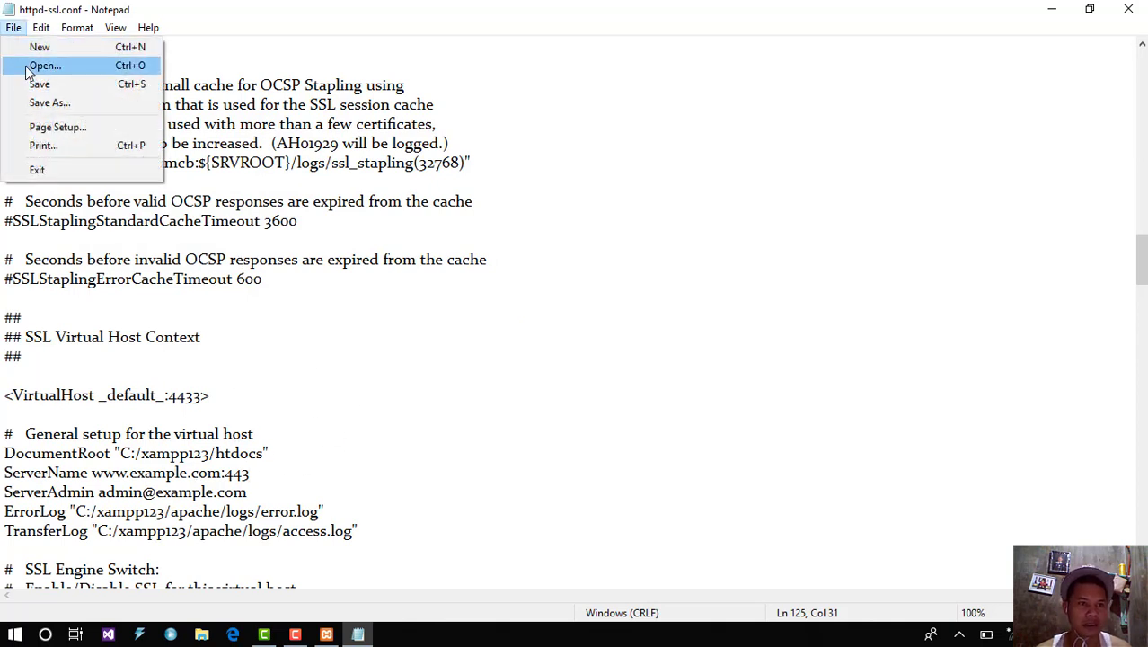
left_click(36, 83)
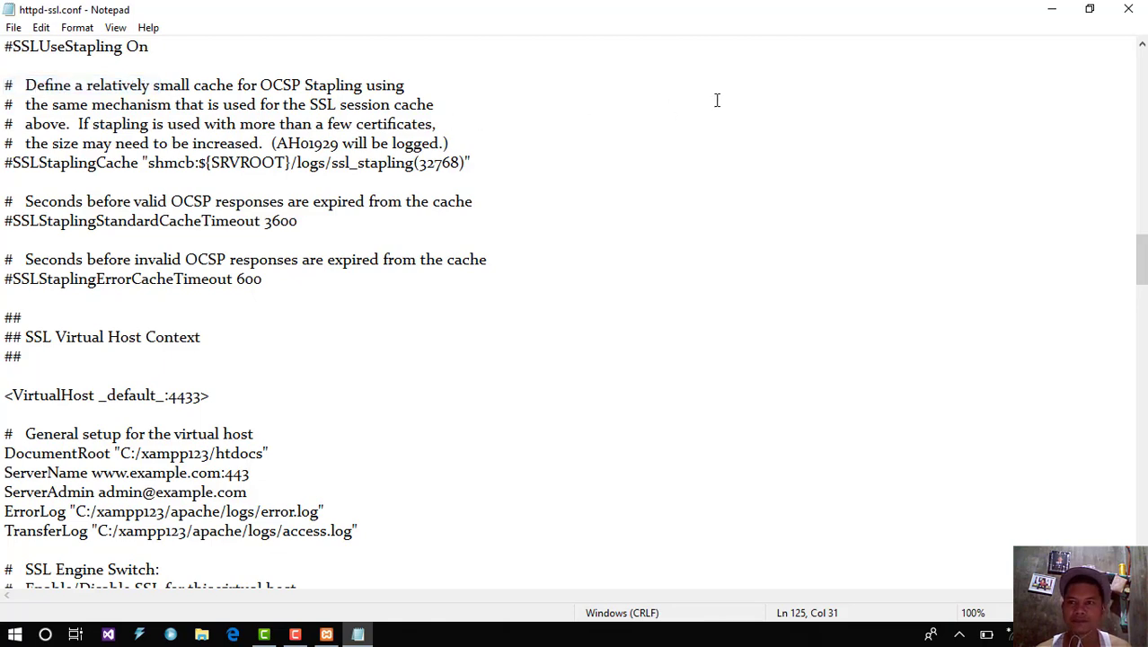
left_click(1128, 9)
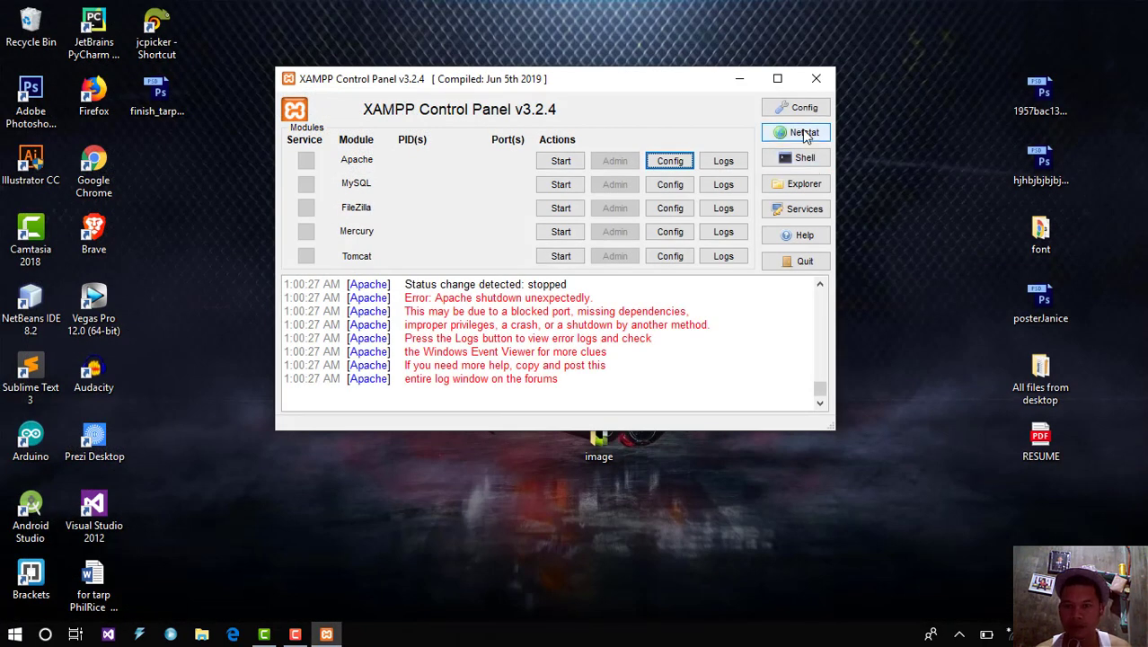
Step: In Service and Port Settings, give Apache main port 8080 and SSL port 4433, and save the configuration
left_click(688, 165)
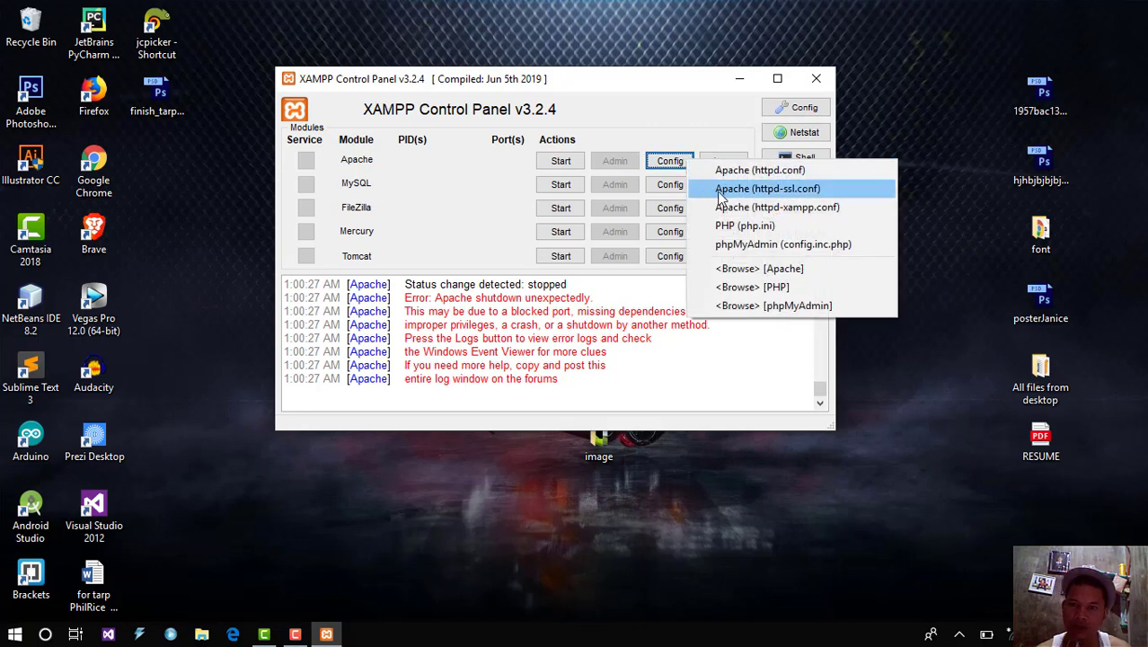
left_click(792, 108)
left_click(799, 110)
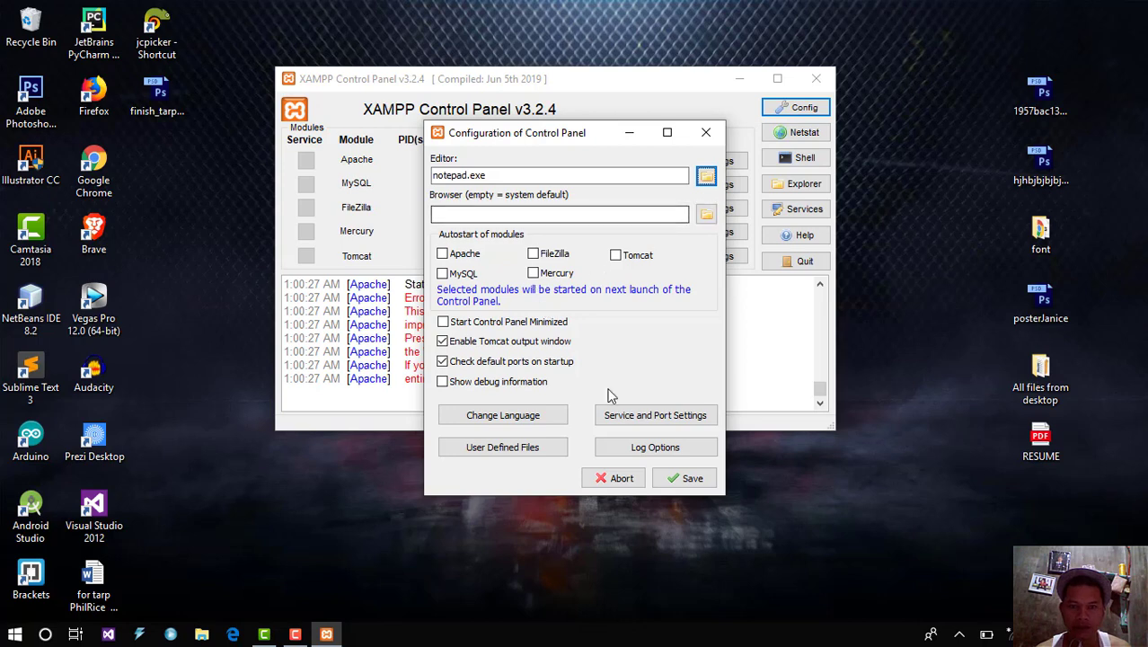
left_click(664, 419)
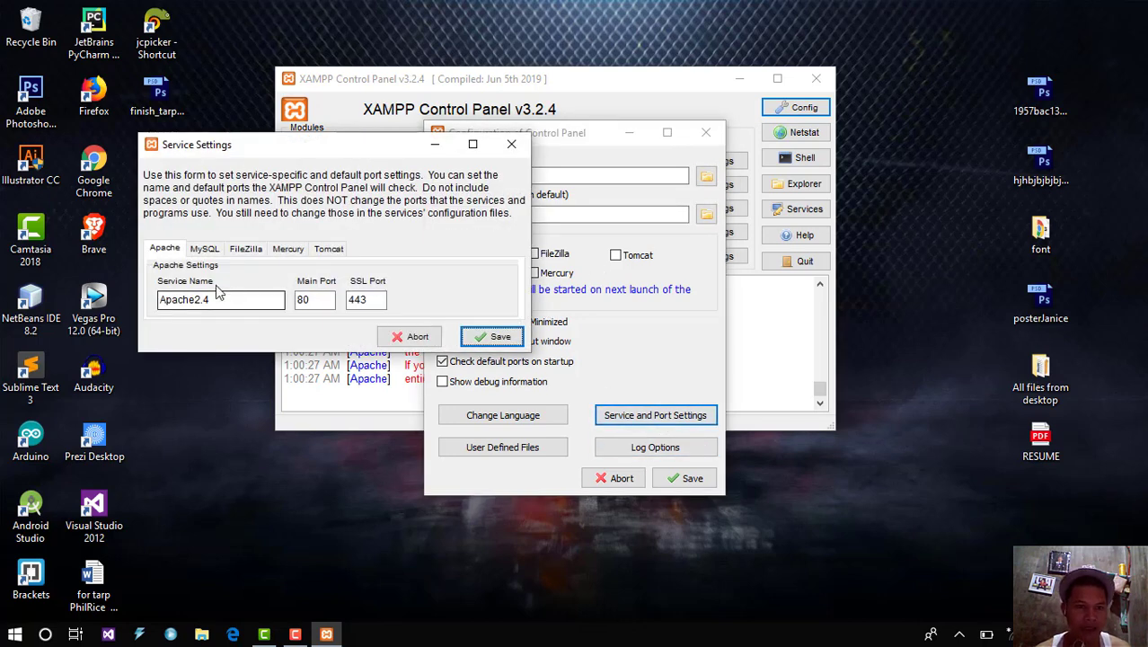
left_click(313, 299)
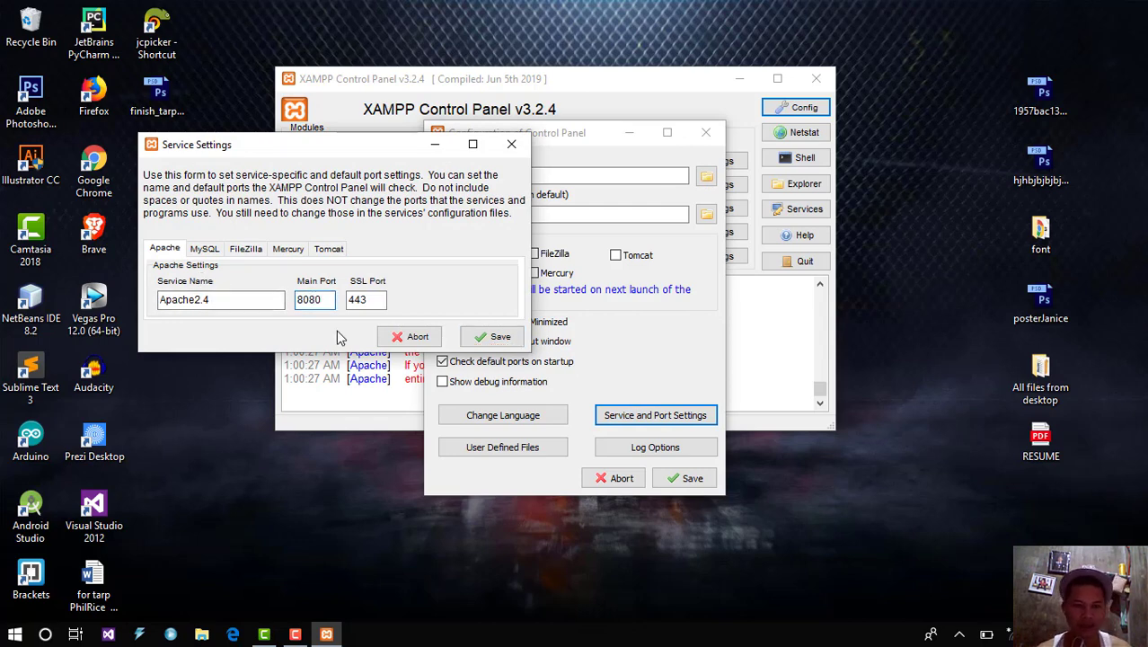
left_click(372, 304)
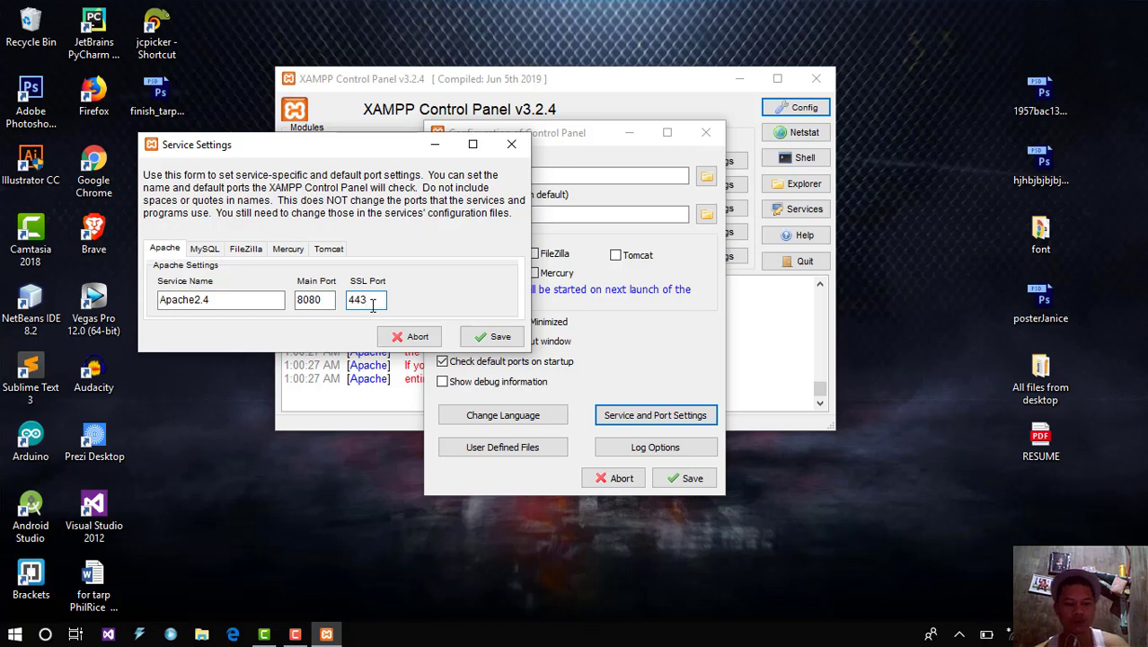
type("3")
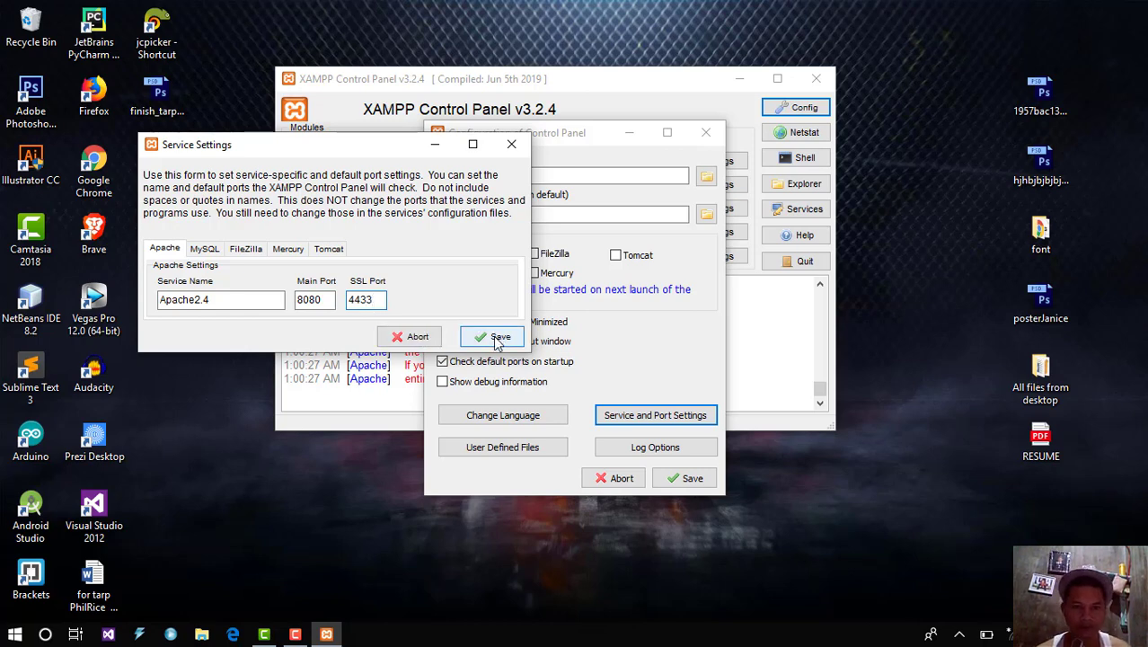
left_click(495, 339)
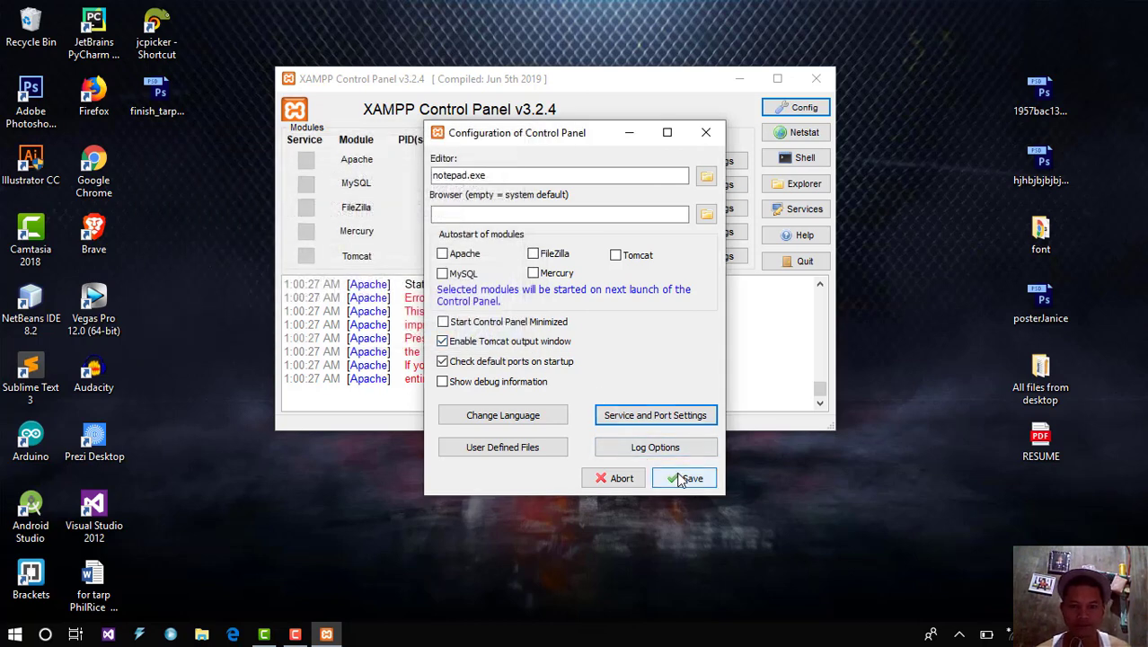
left_click(686, 478)
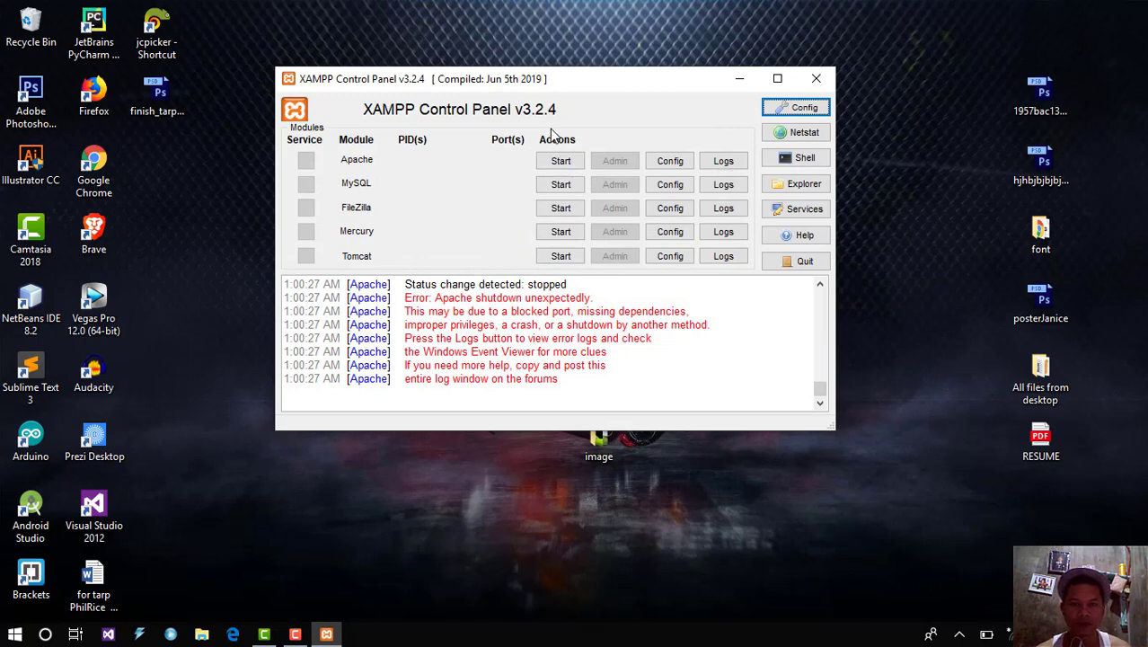
Step: Start Apache and allow it through the Windows firewall on private and public networks
left_click(560, 161)
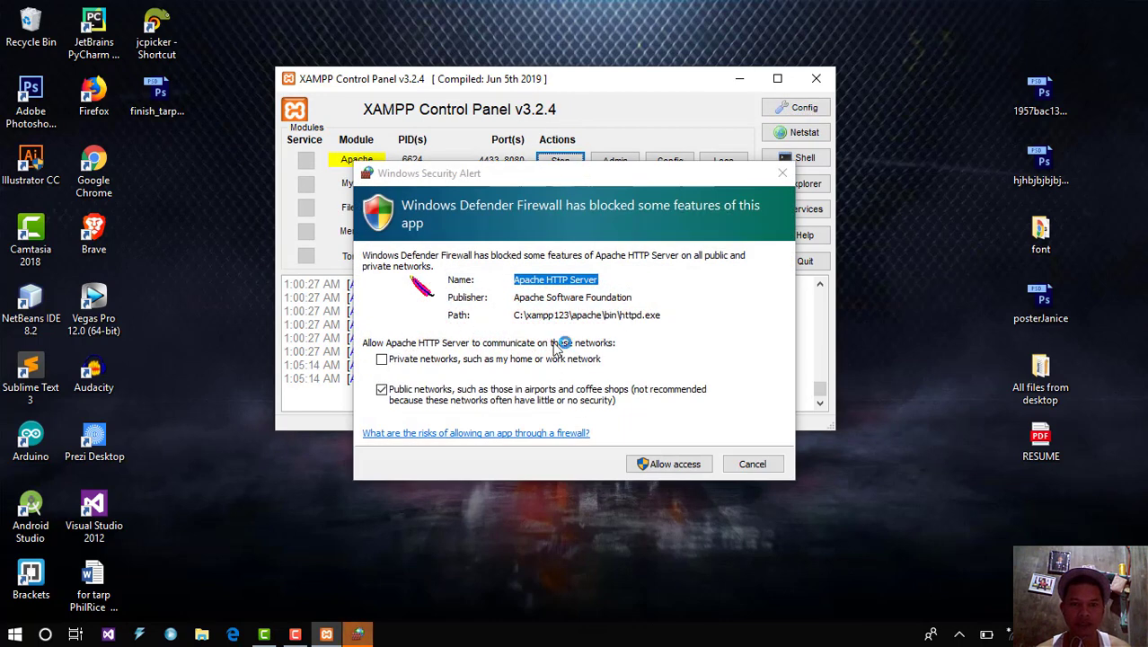
left_click(492, 360)
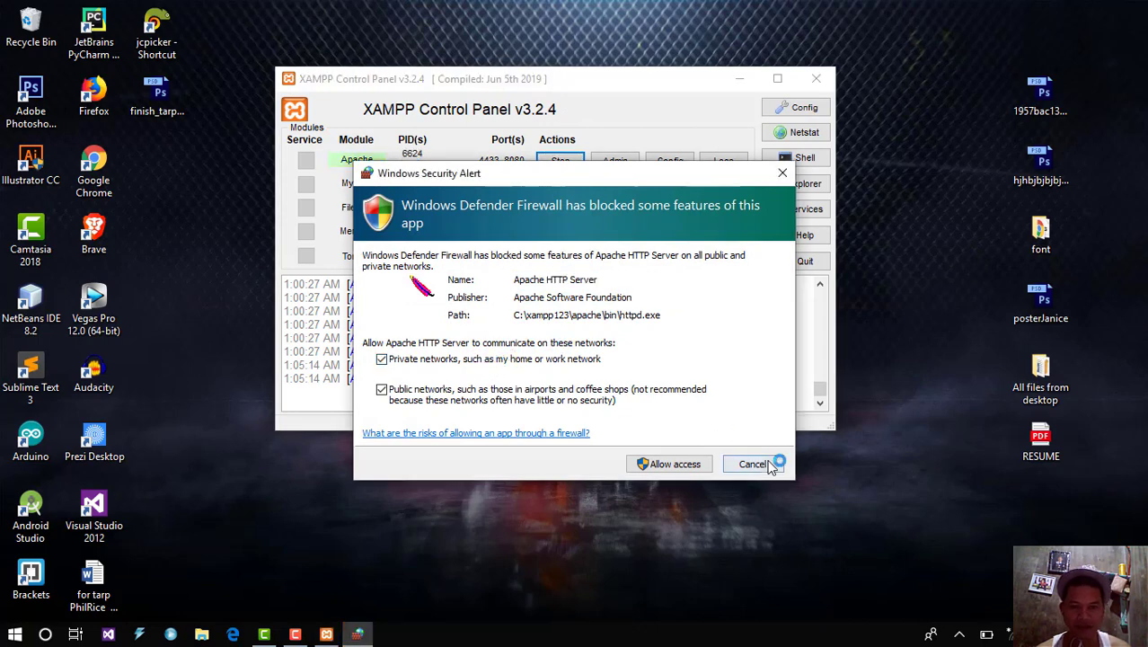
left_click(696, 469)
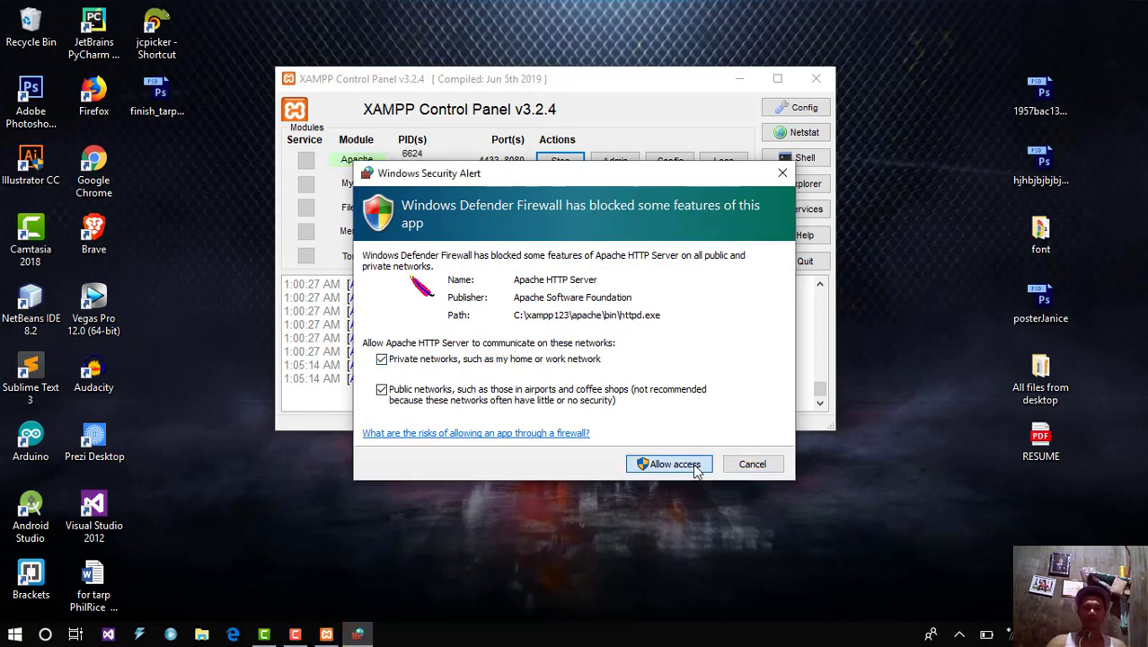
left_click(676, 463)
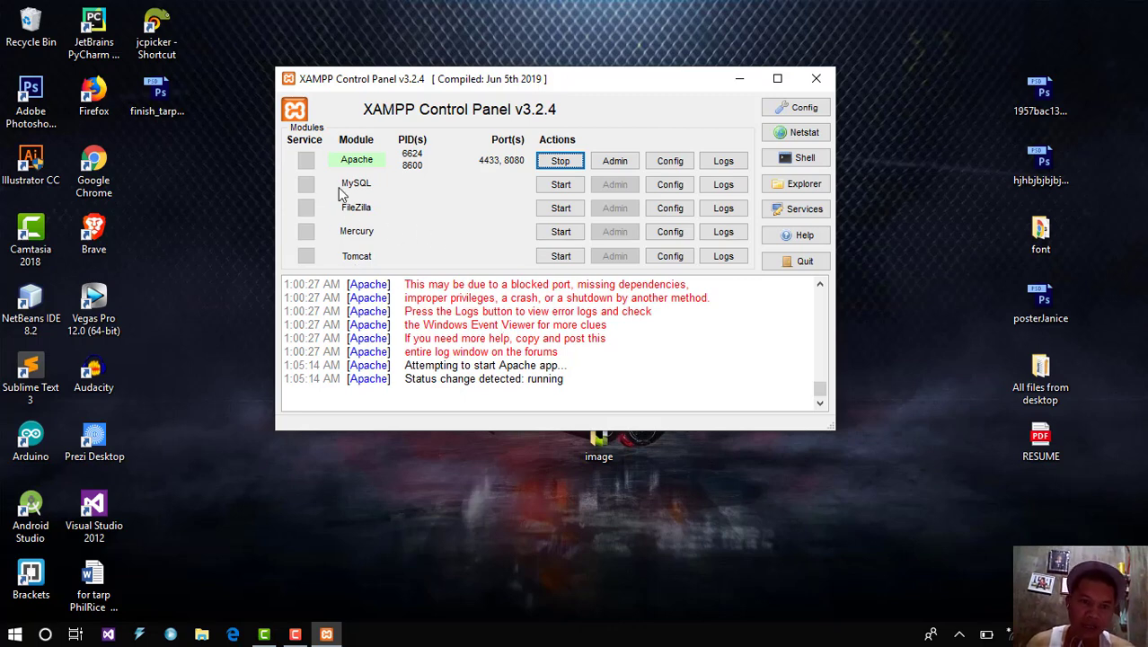
mouse_move(400, 79)
left_mouse_down()
mouse_move(422, 79)
mouse_move(418, 70)
left_mouse_up()
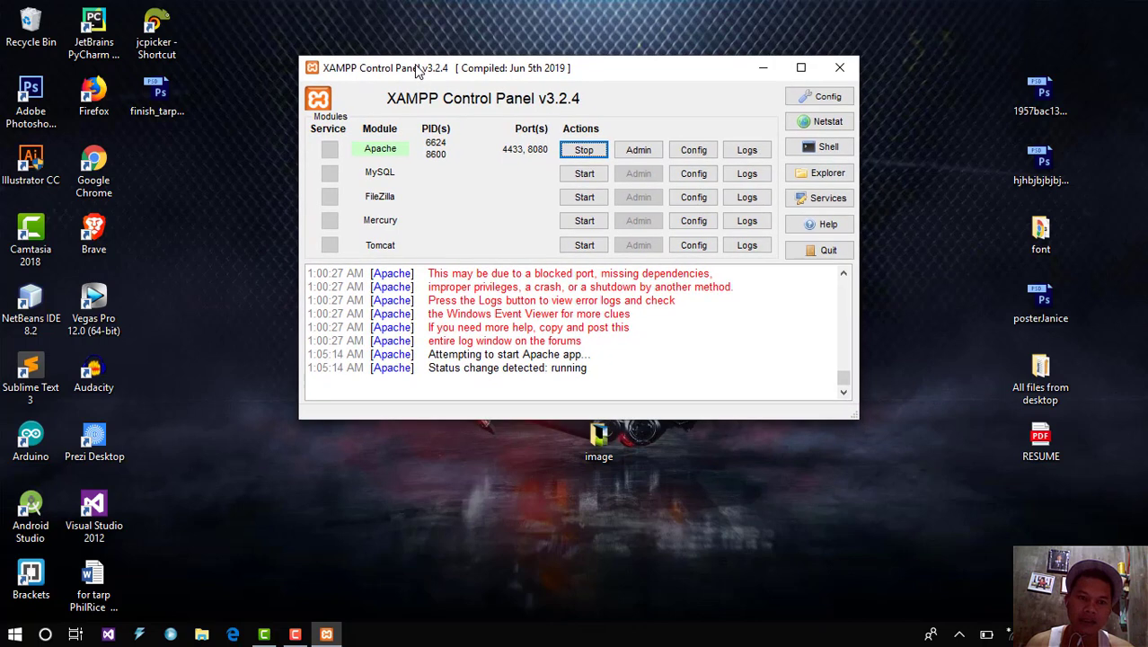
Step: Refresh the desktop
left_click(189, 319)
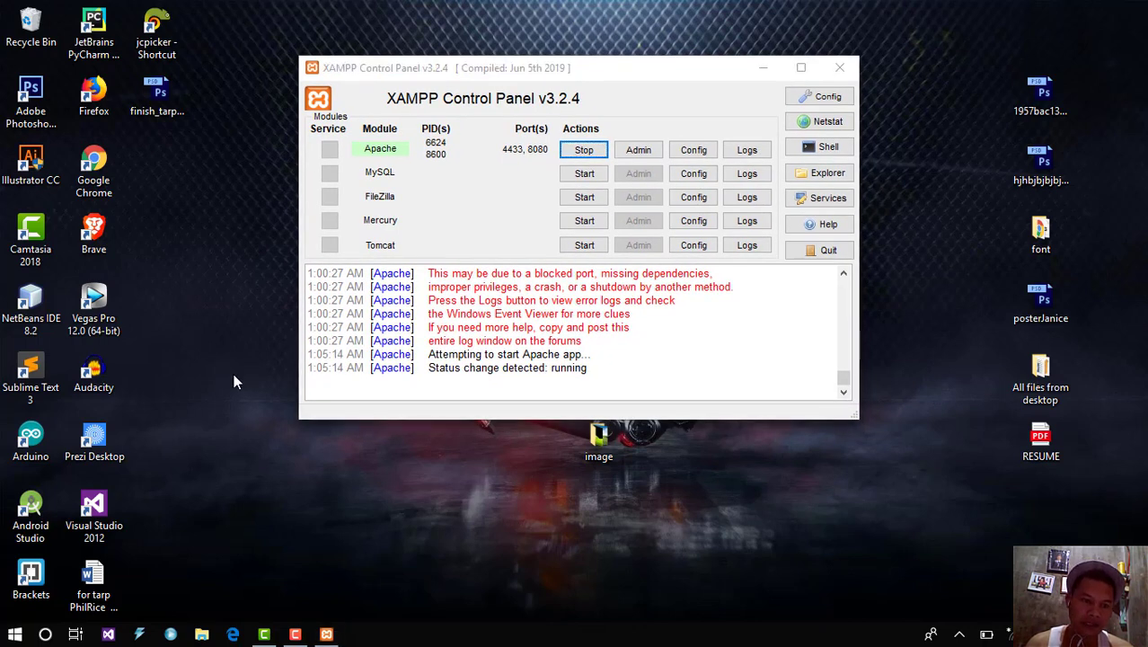
right_click(245, 388)
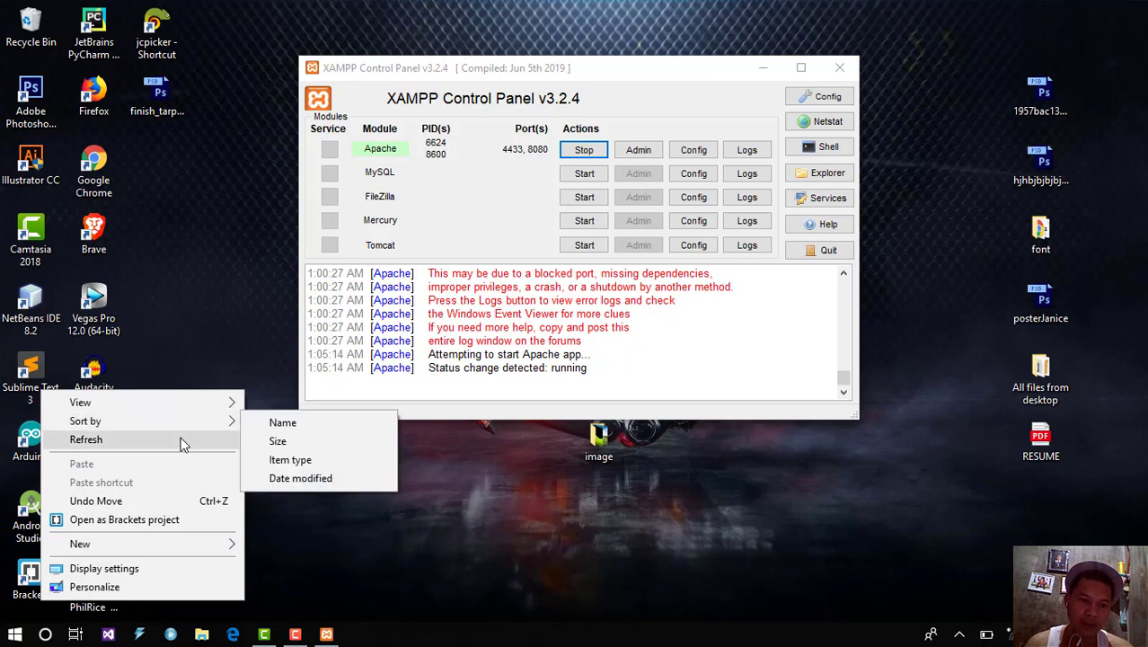
left_click(178, 443)
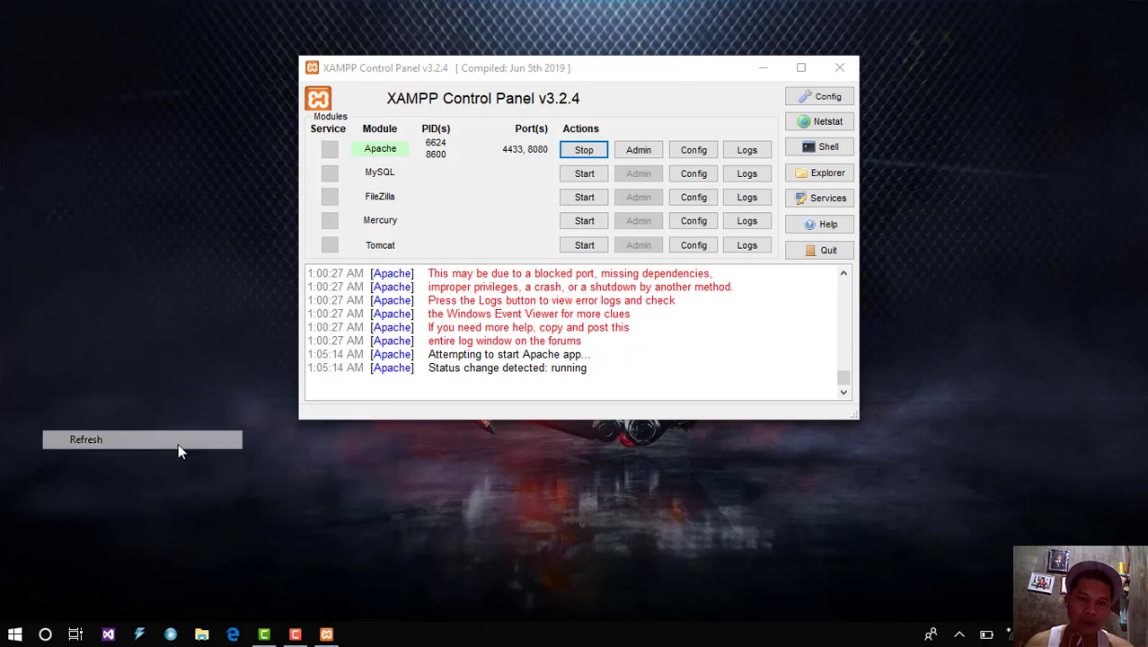
Step: Open MySQL's my.ini maximized, select the client port 3306, then minimize Notepad
left_click(701, 179)
left_click(721, 184)
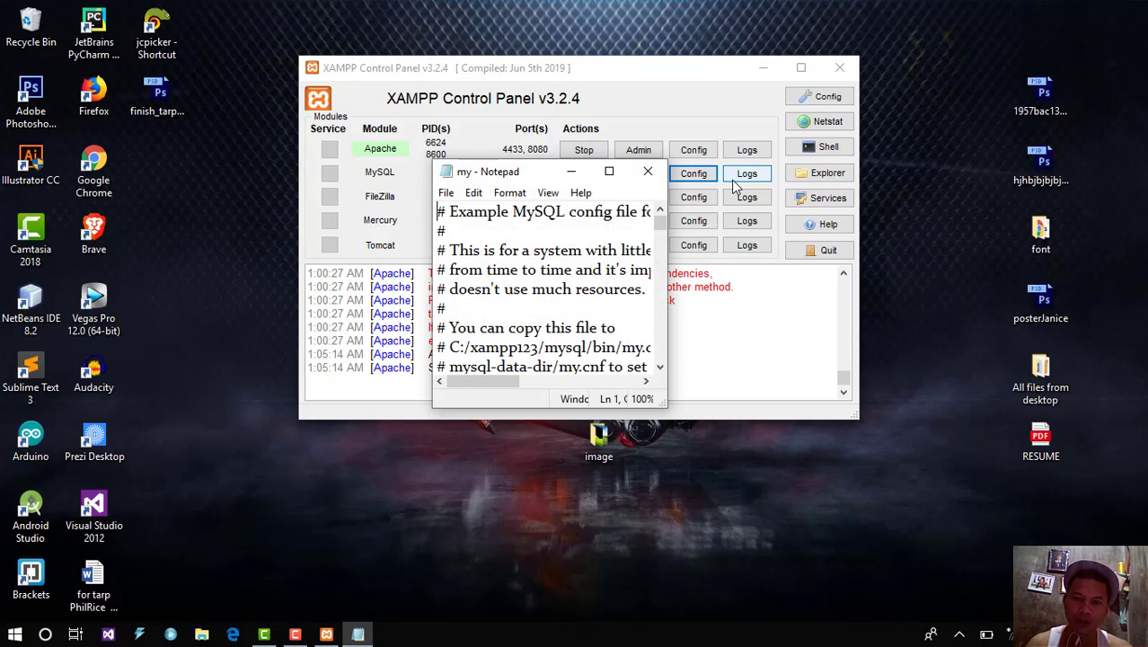
left_click(608, 172)
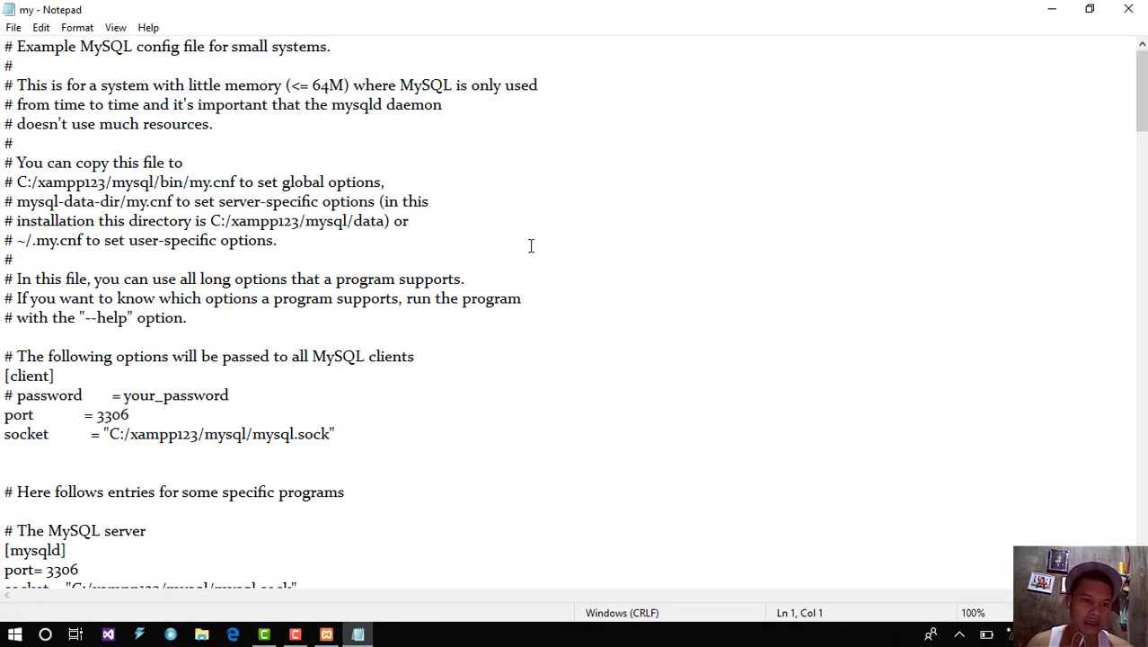
left_click_drag(139, 416, 95, 424)
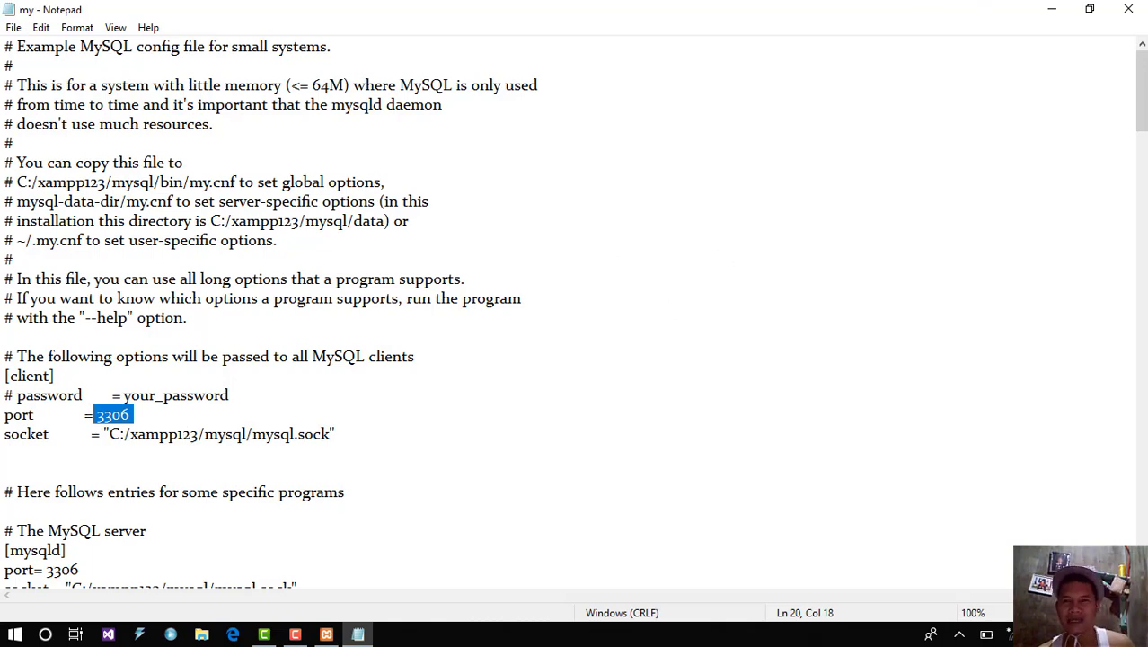
left_click(1051, 9)
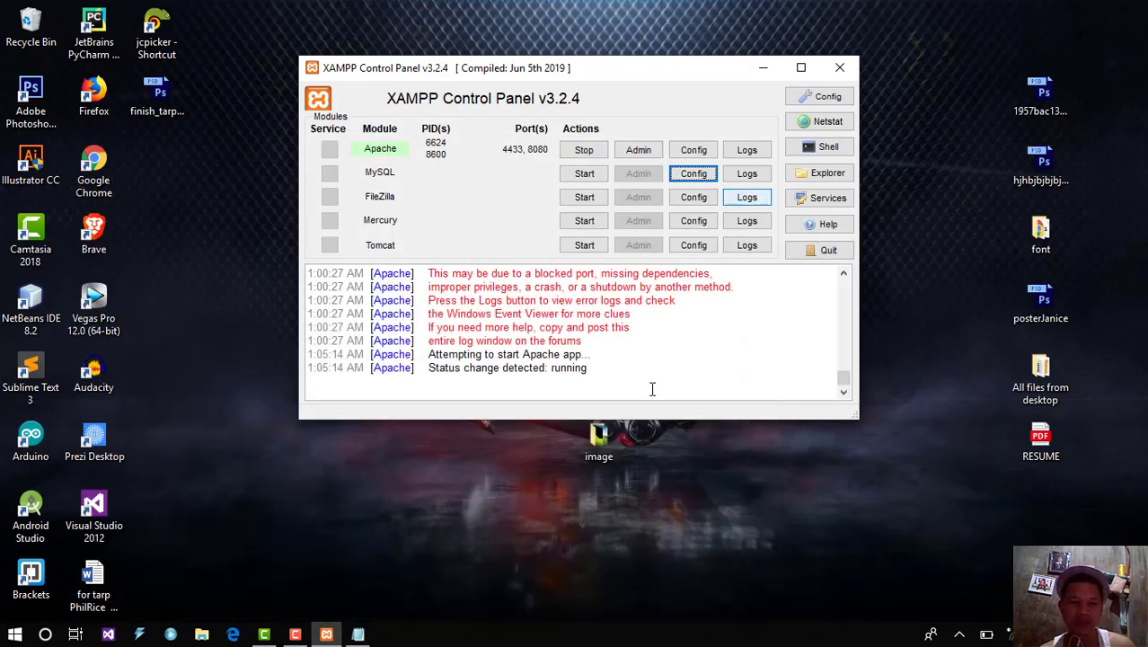
right_click(353, 553)
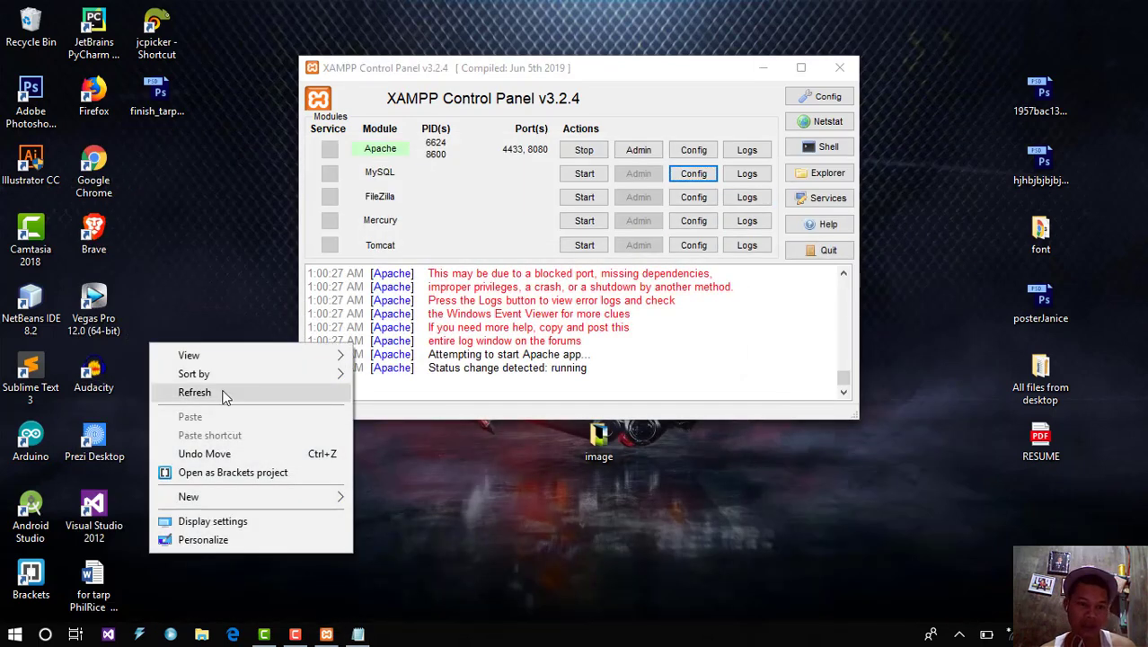
left_click(196, 393)
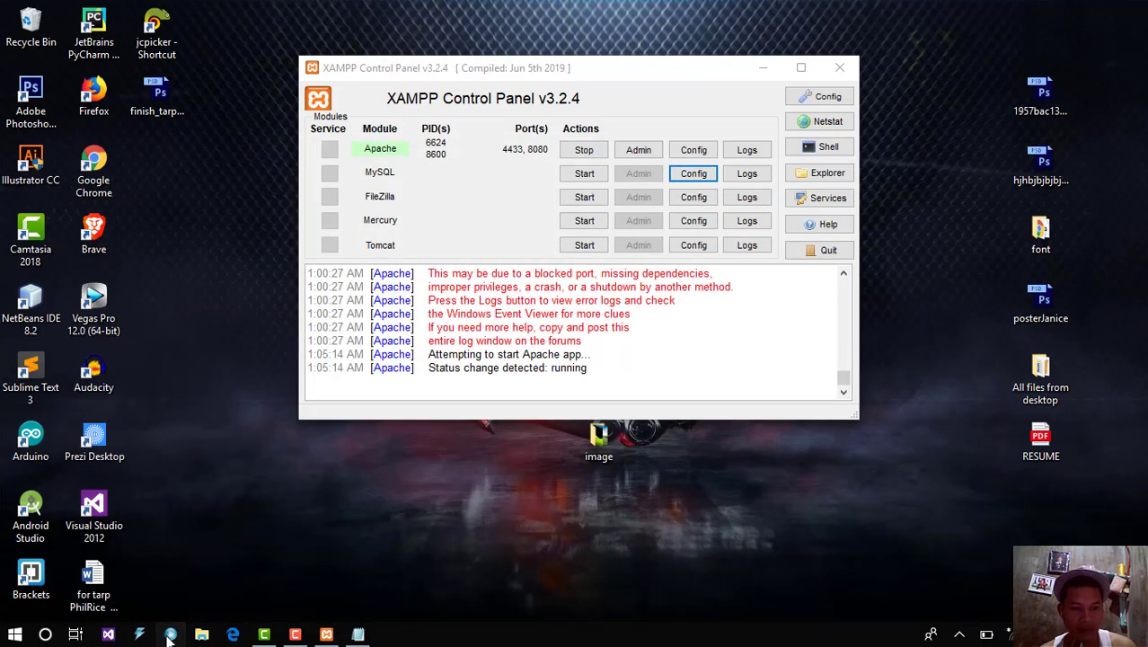
Step: Open the MySQL Administrator login (localhost port 3308), rearrange the windows, then close it
left_click(169, 634)
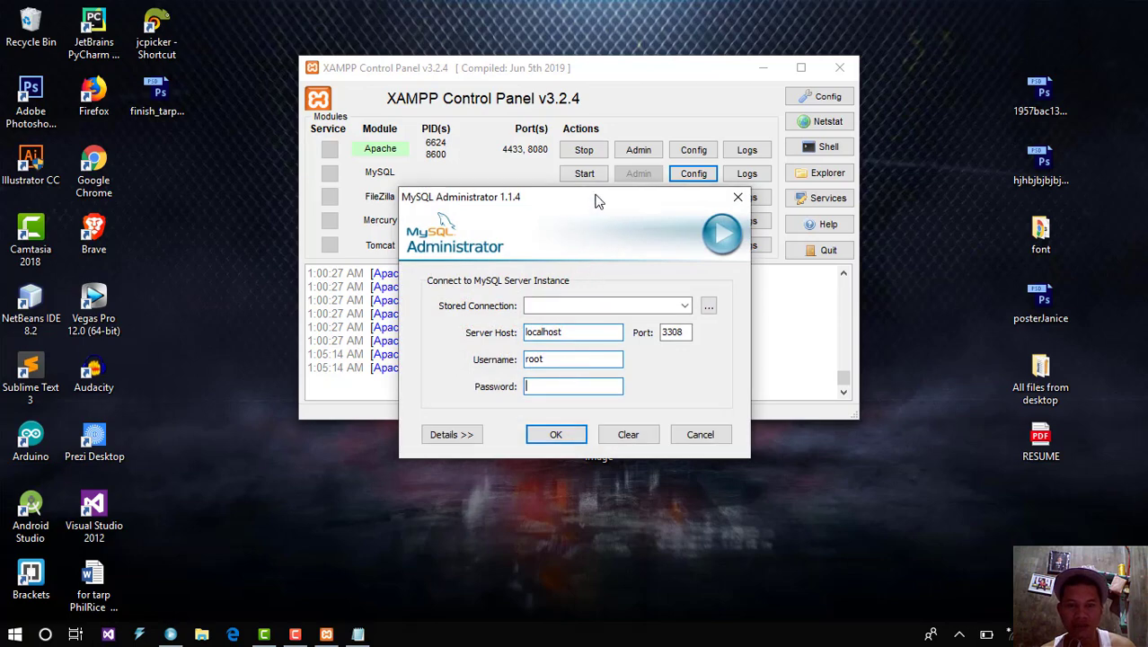
left_click_drag(597, 201, 327, 253)
left_click_drag(485, 84, 667, 170)
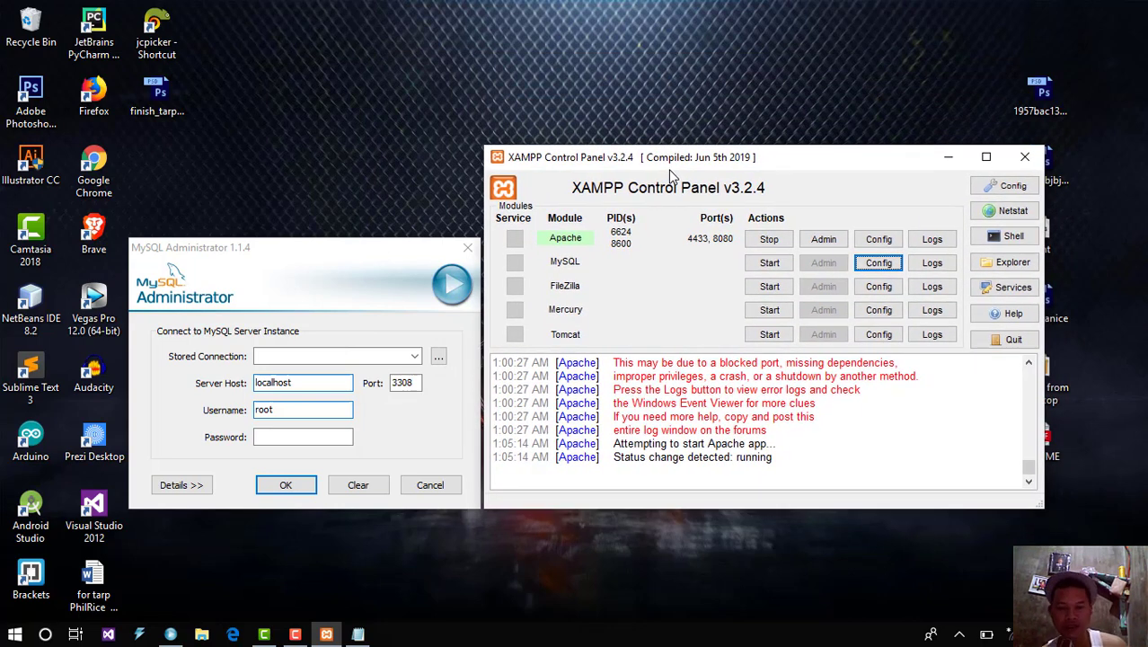
left_click(426, 258)
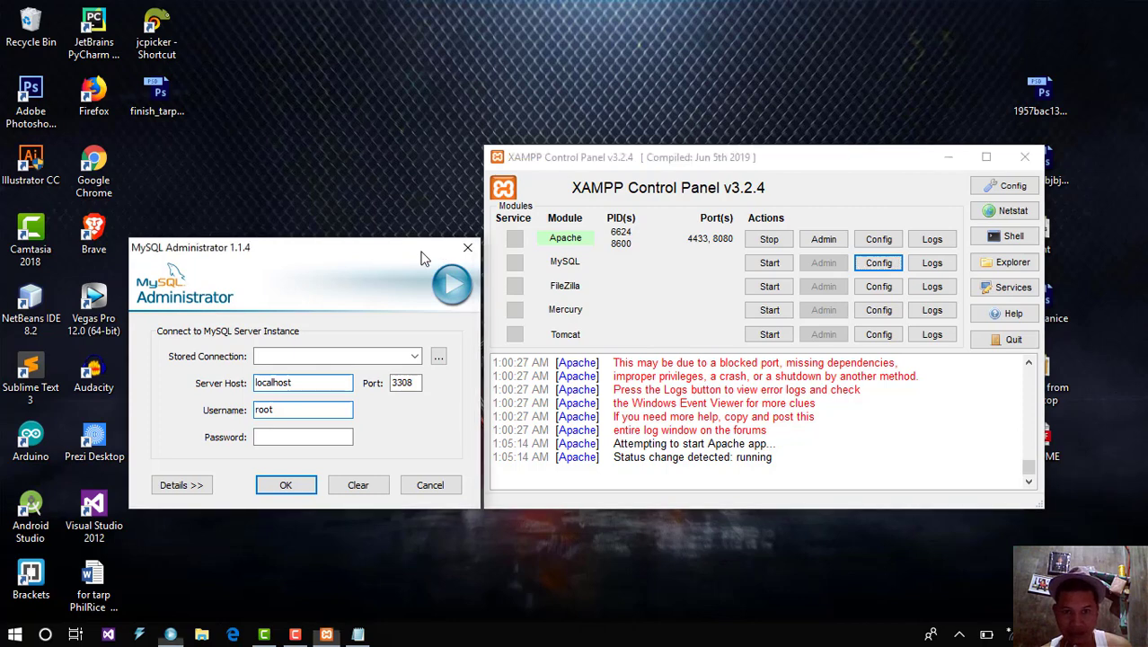
left_click(805, 166)
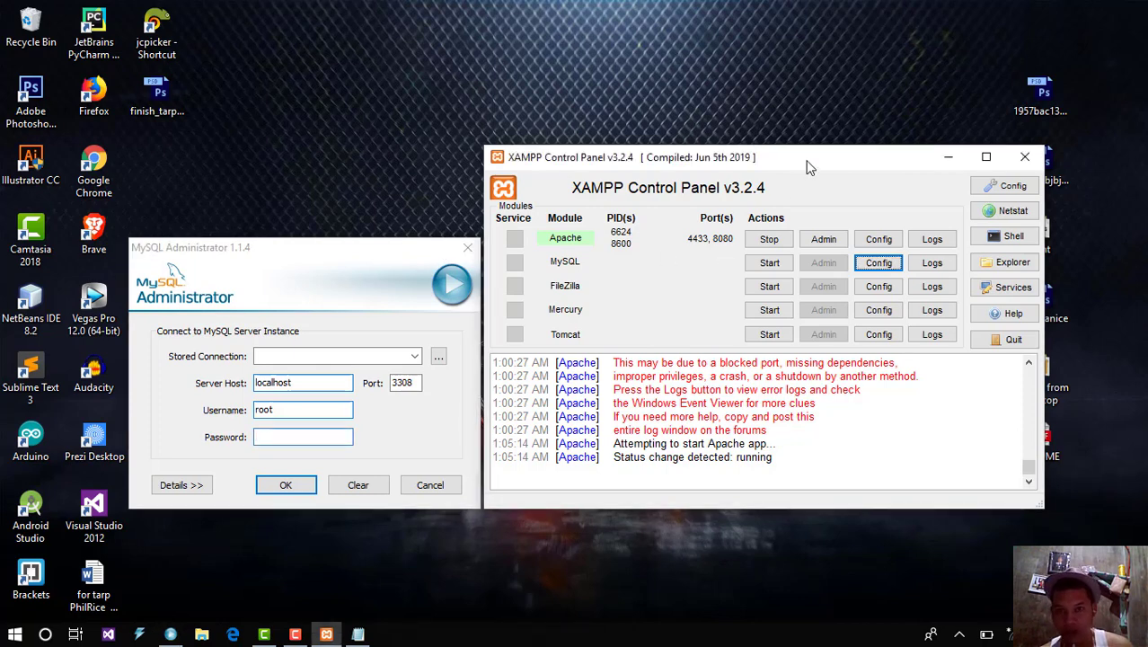
left_click(467, 248)
Step: Refresh the desktop twice and move the control panel toward the screen centre
right_click(314, 340)
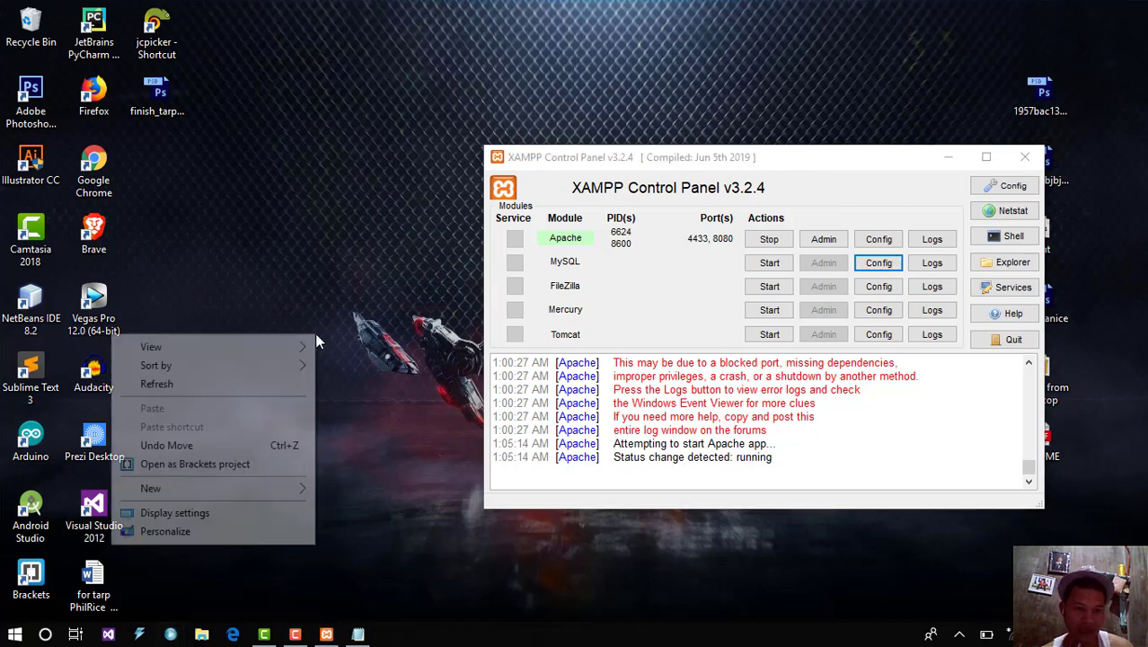
left_click(259, 383)
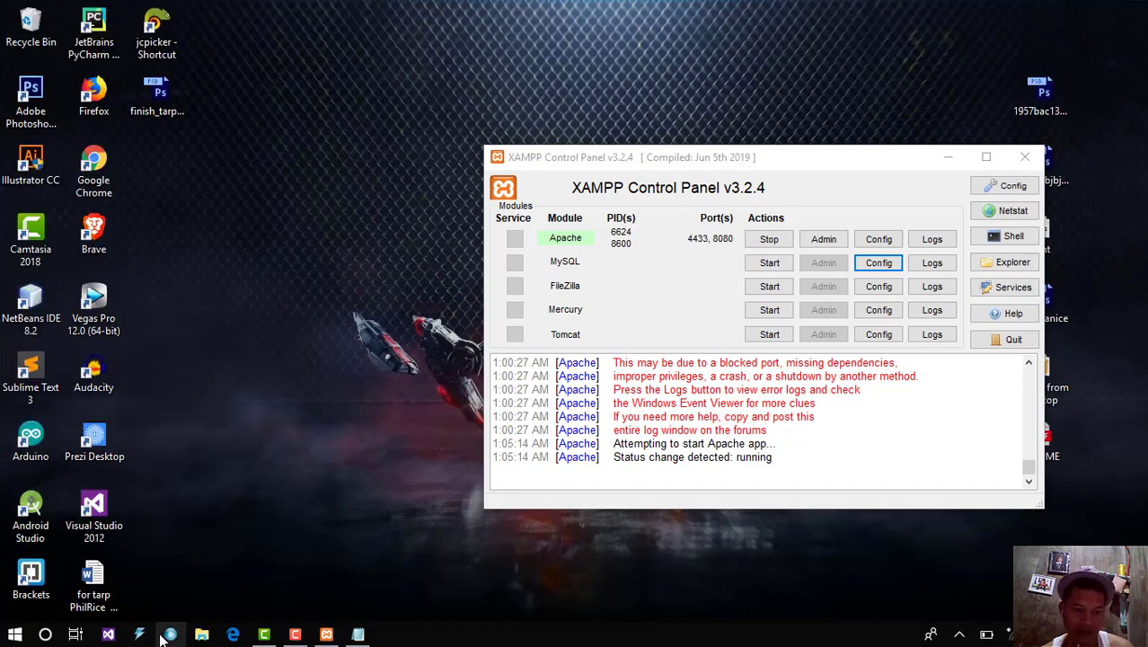
right_click(265, 434)
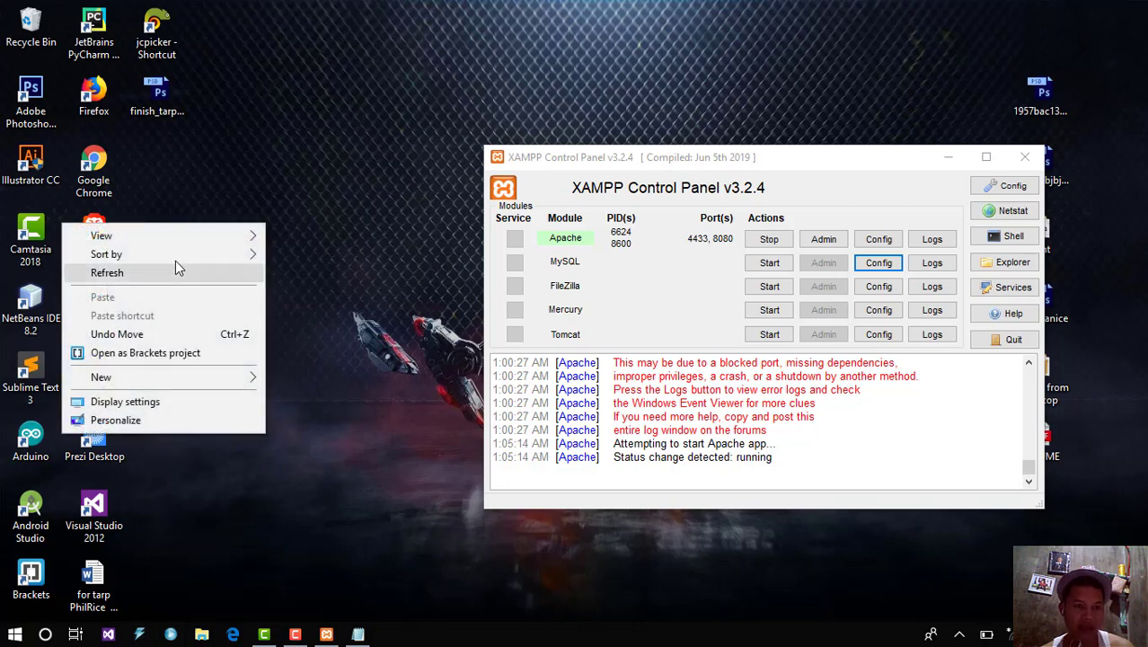
left_click(165, 277)
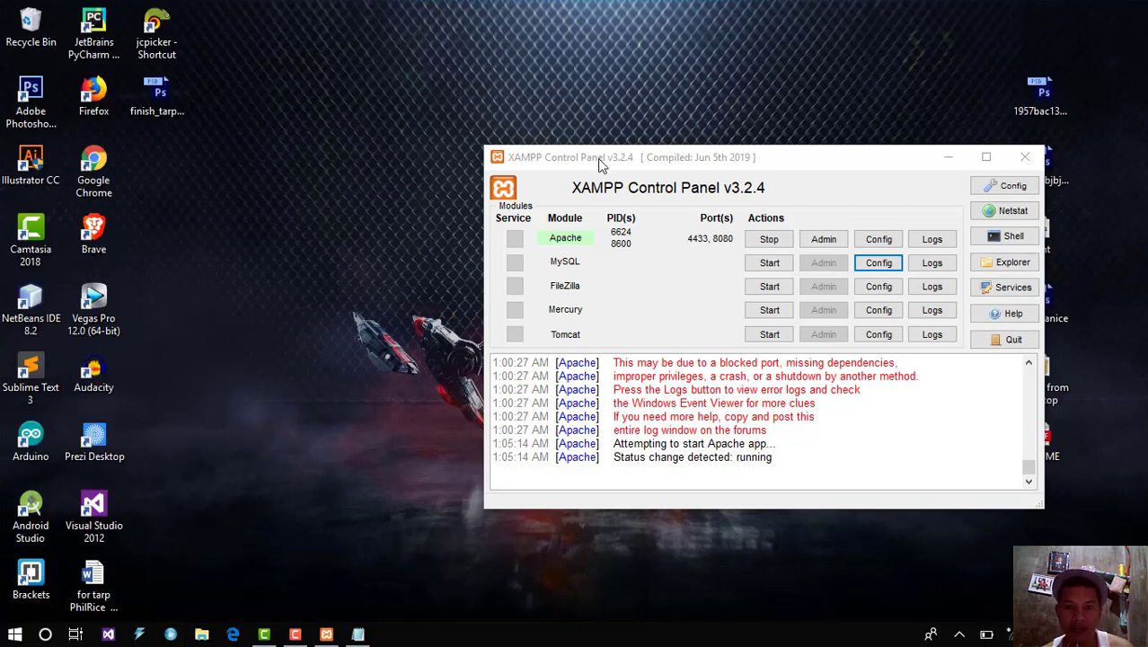
left_click_drag(602, 165, 497, 155)
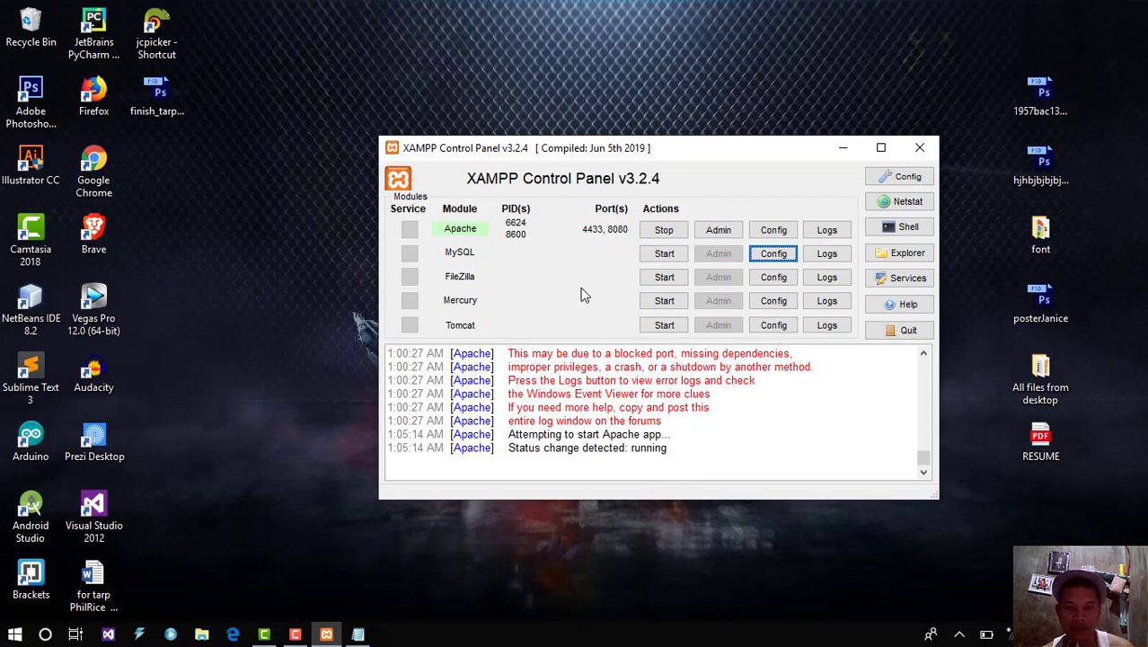
Step: Close my.ini, then reopen it from MySQL's Config list and maximize Notepad
left_click(358, 633)
left_click(591, 187)
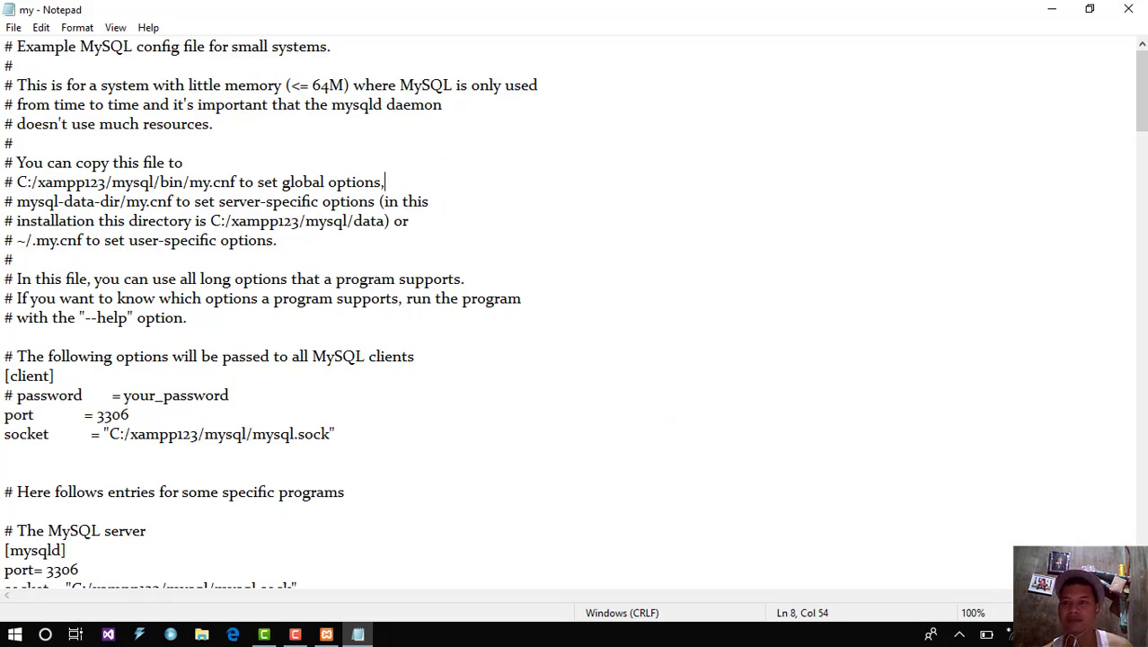
left_click(1128, 8)
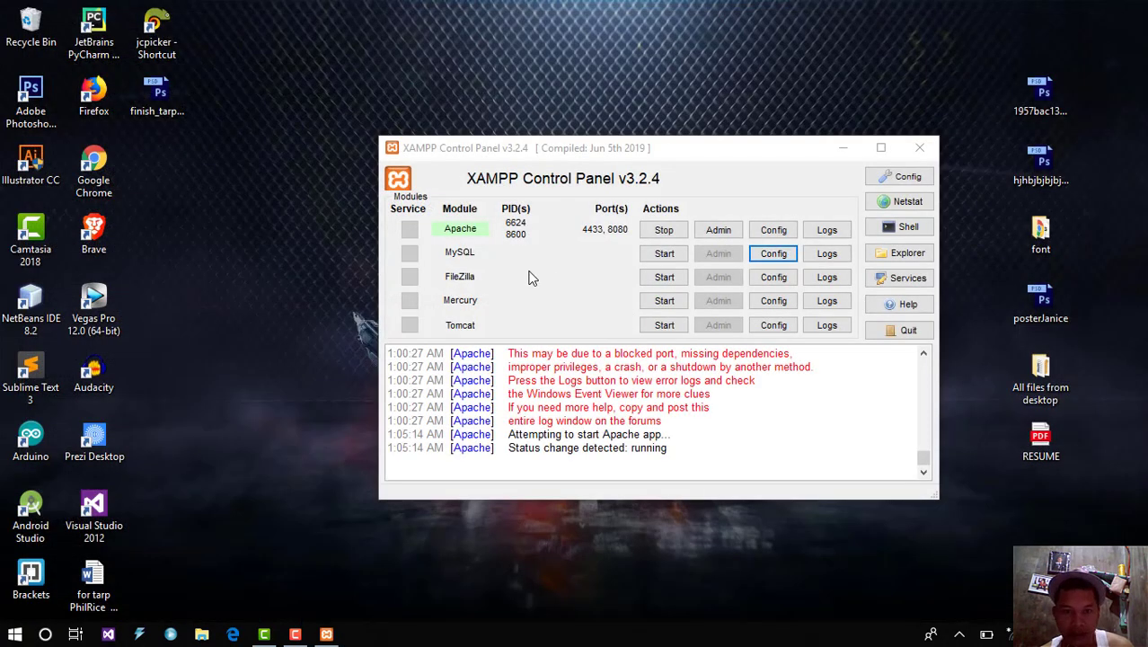
left_click(778, 261)
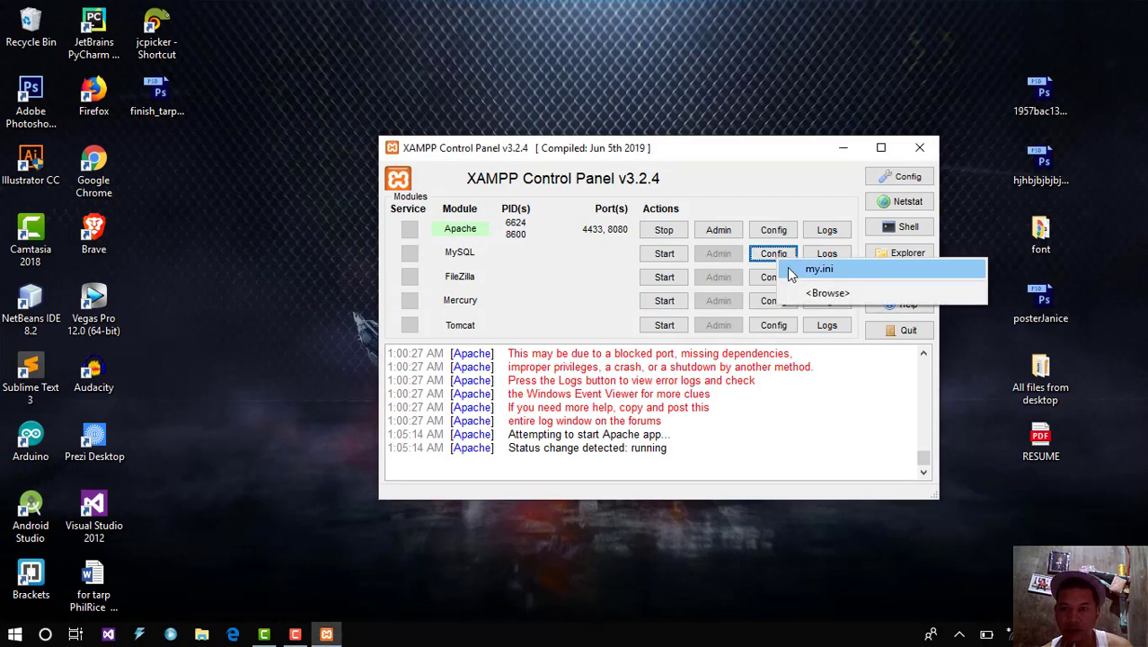
left_click(791, 271)
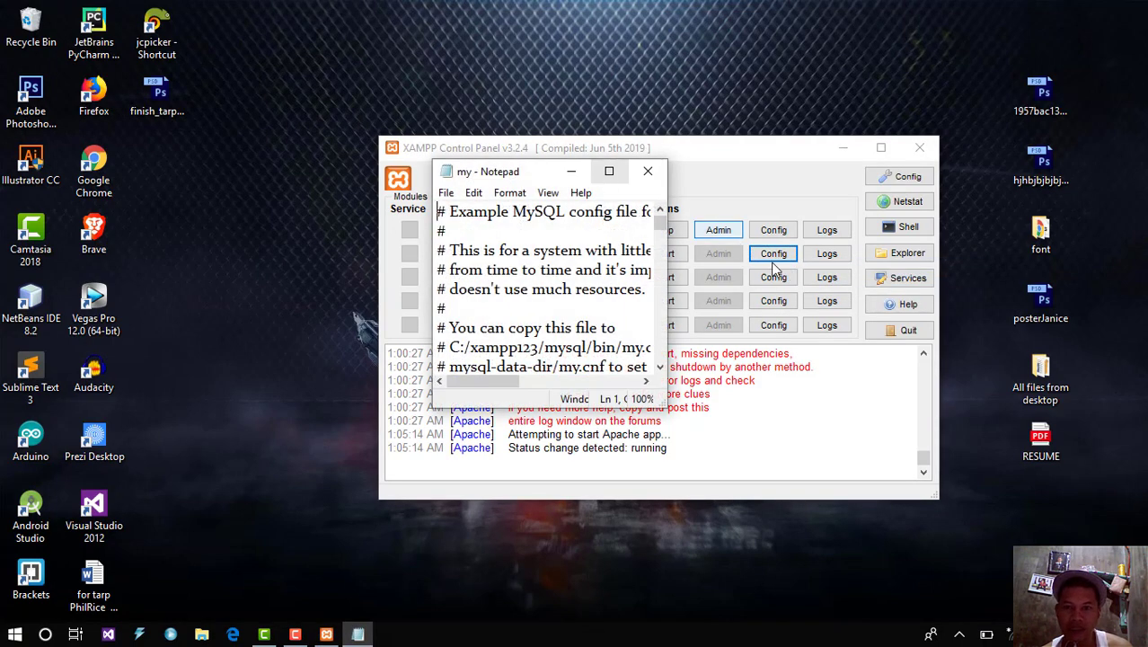
left_click(609, 170)
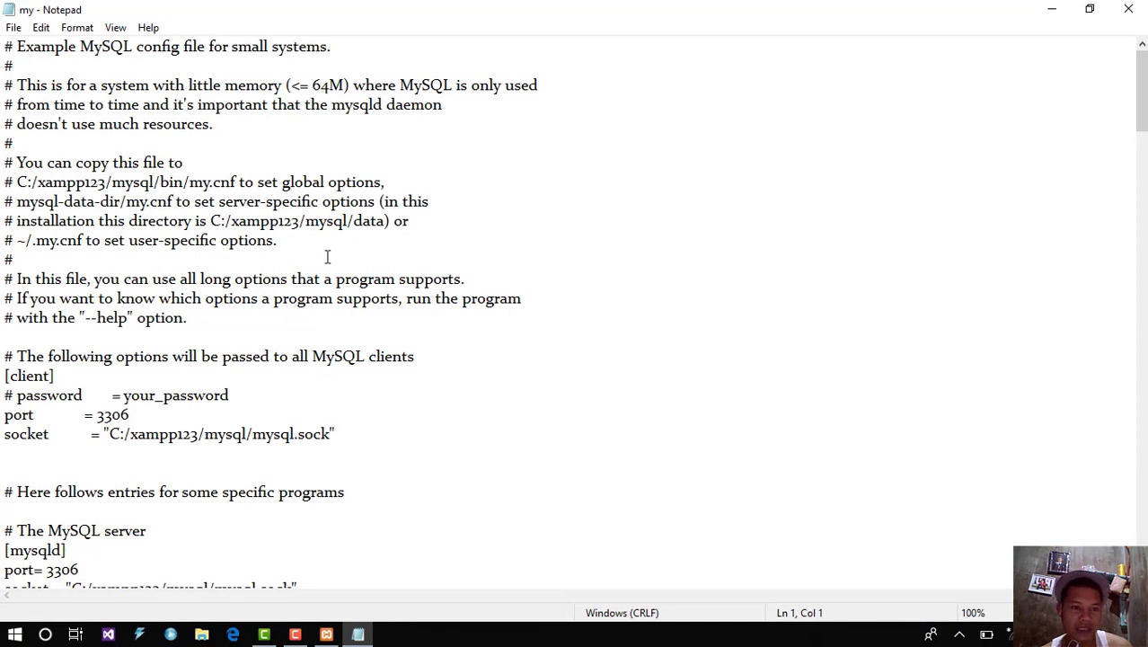
Step: Set up a Replace of 3306 with 3308 in my.ini, then cancel without replacing
left_click(42, 29)
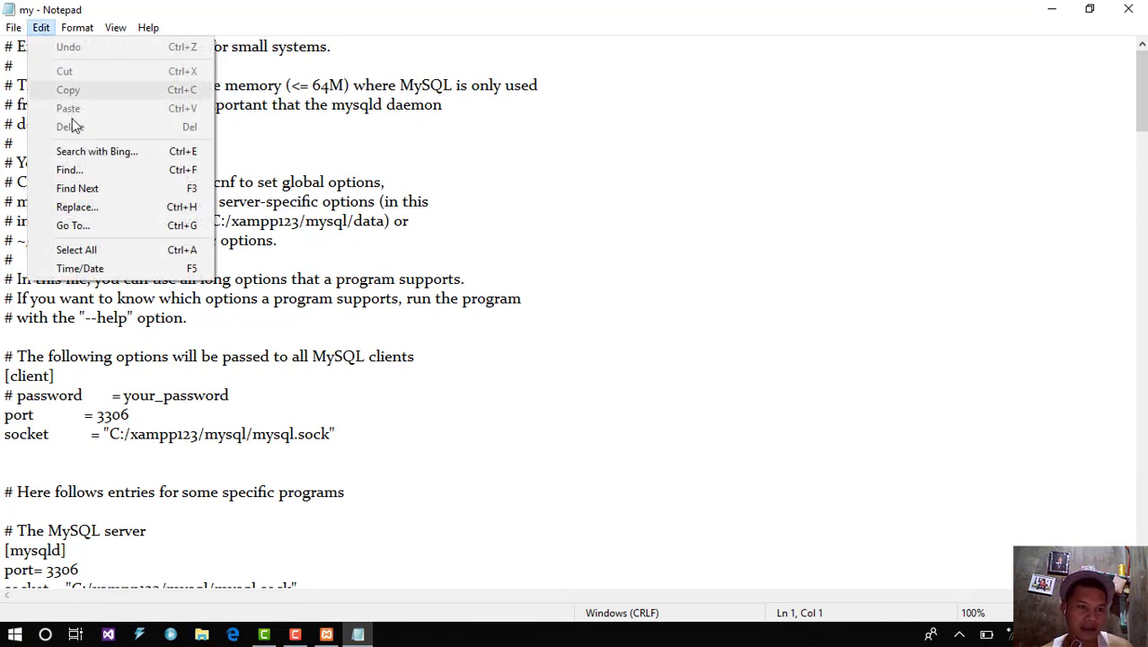
left_click(93, 205)
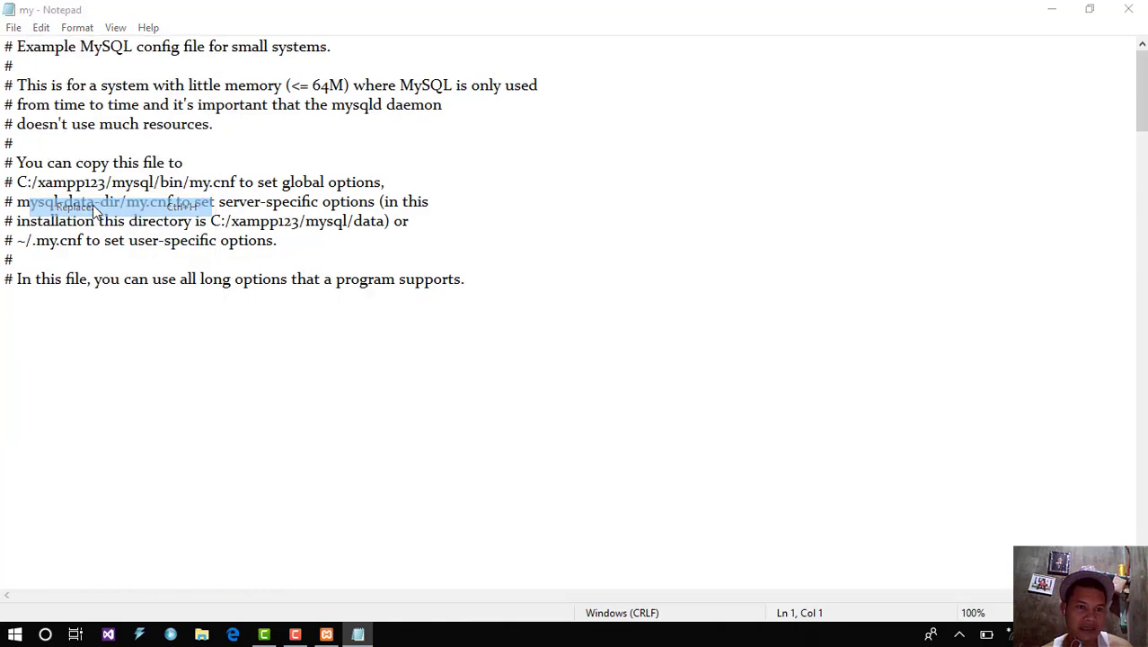
type("443")
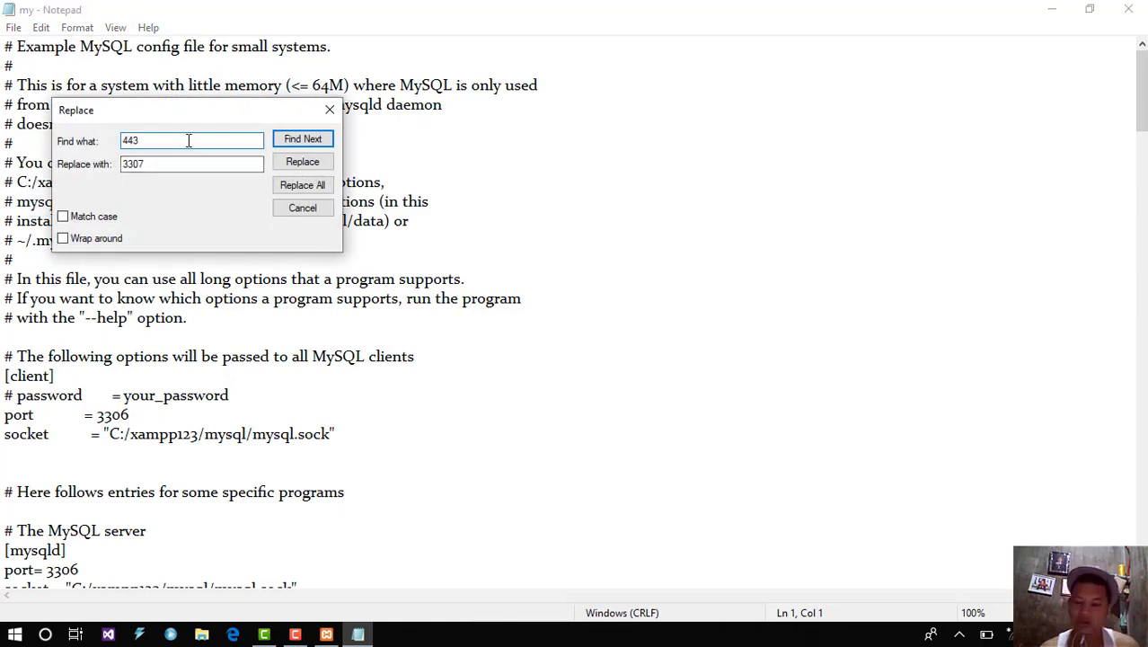
key("BackSpace")
key("BackSpace")
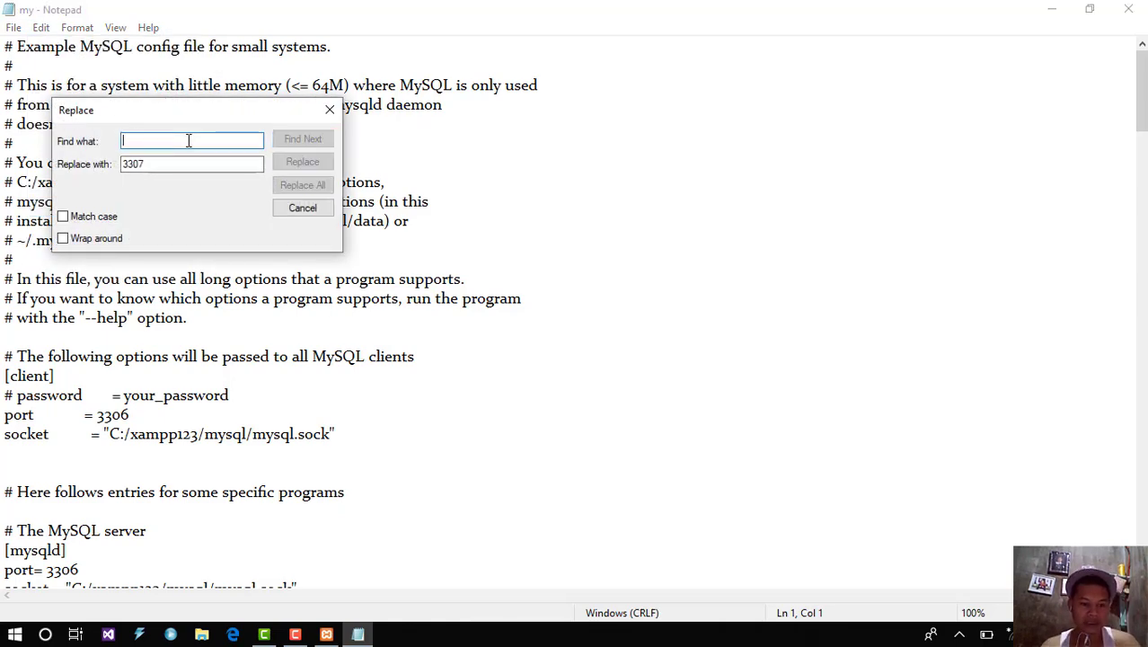
type("3306")
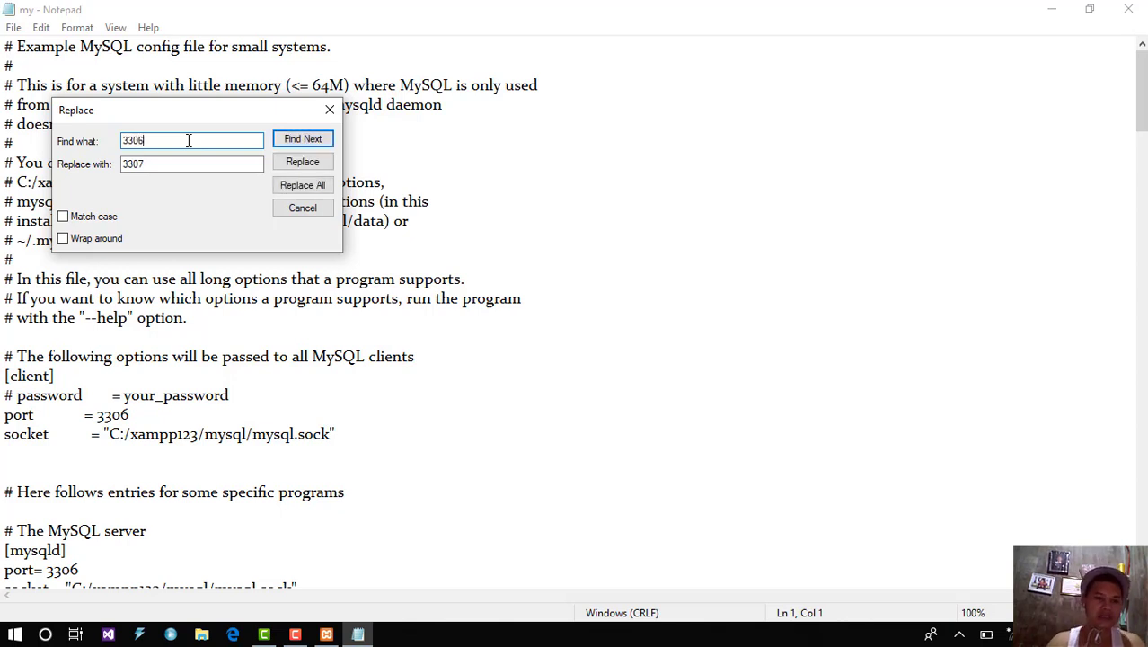
left_click(187, 169)
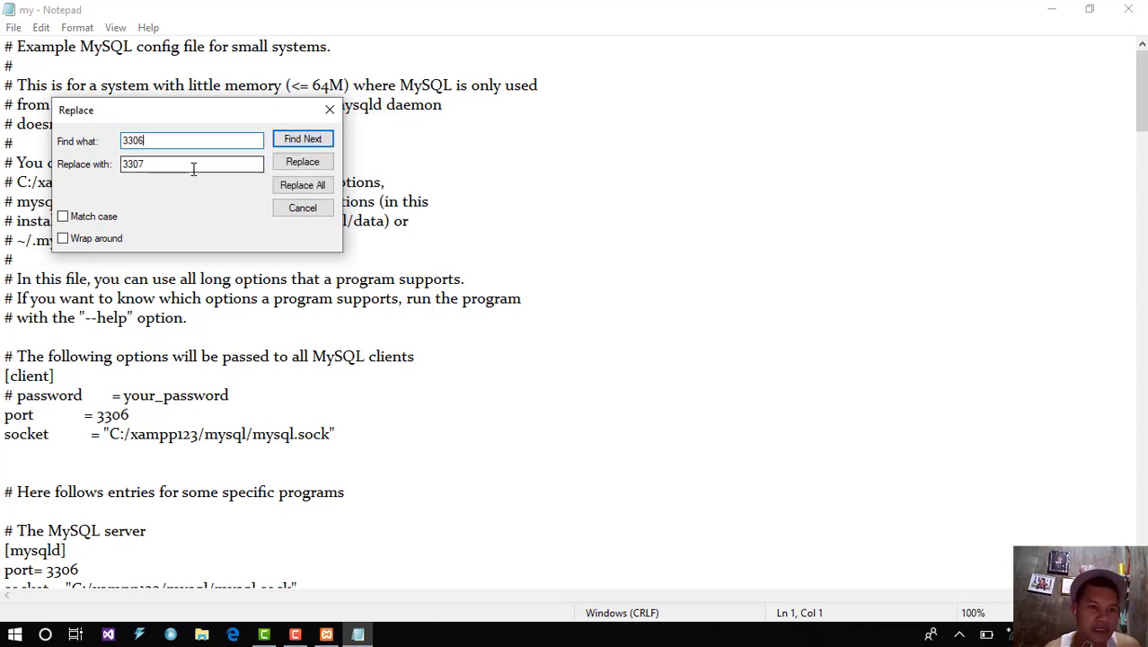
left_click(193, 169)
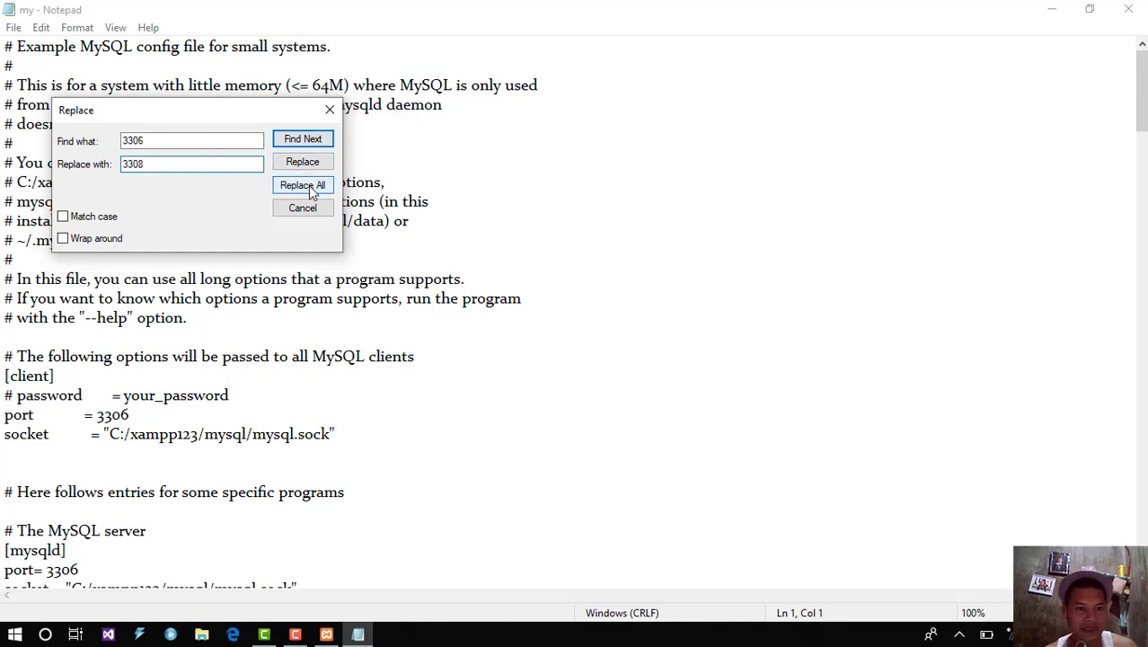
left_click(133, 416)
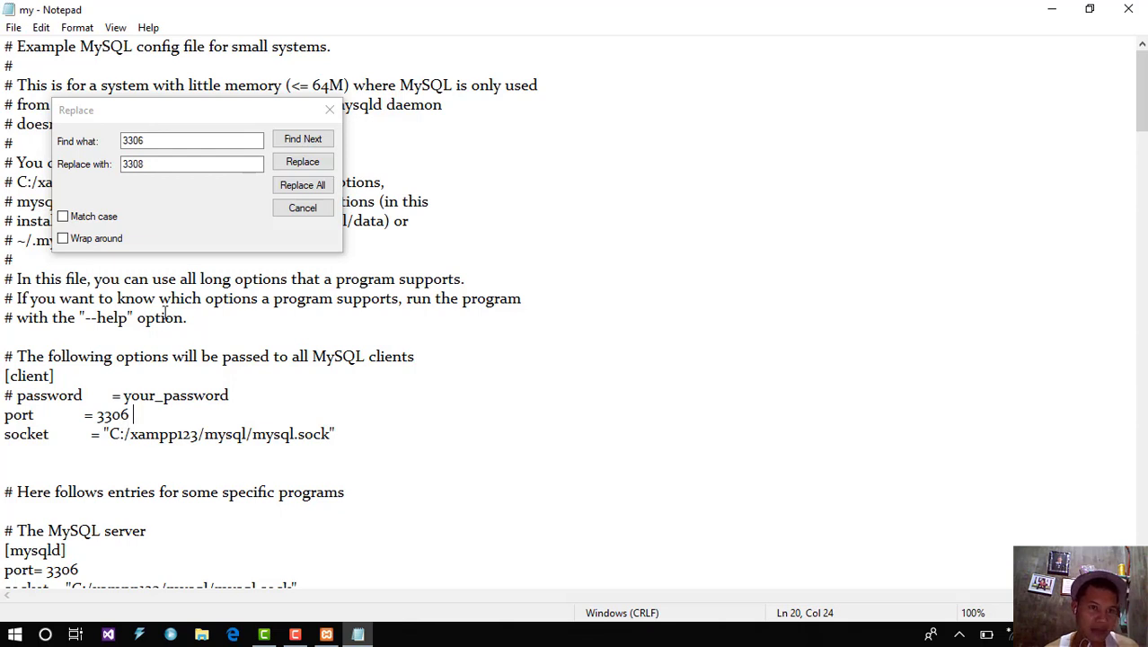
left_click(151, 158)
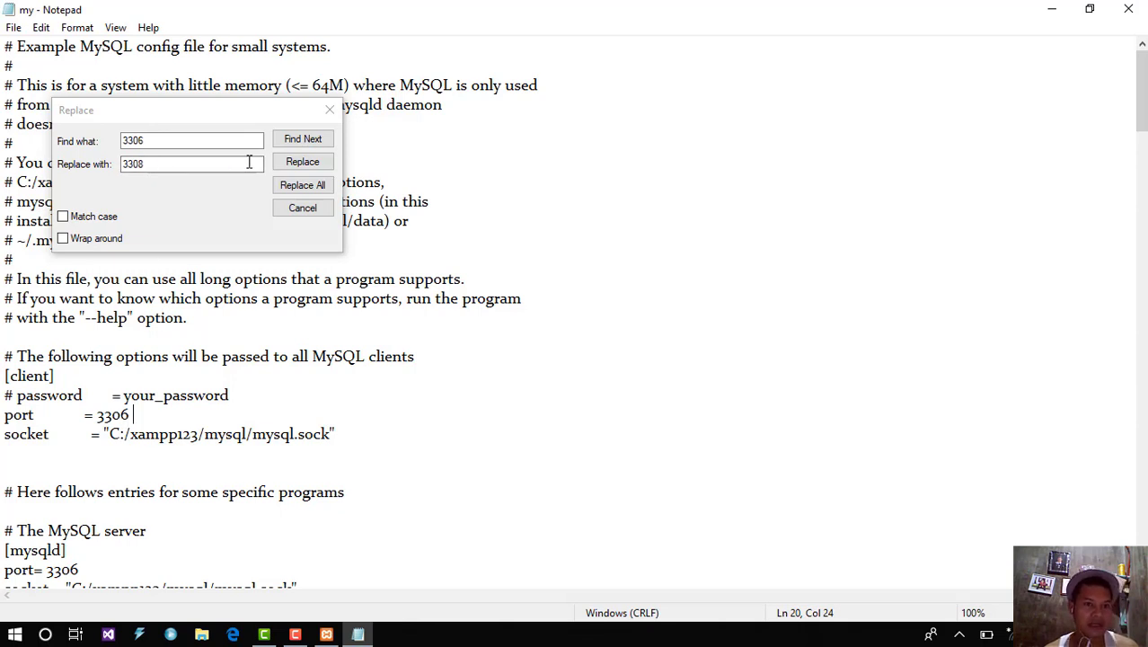
left_click(302, 209)
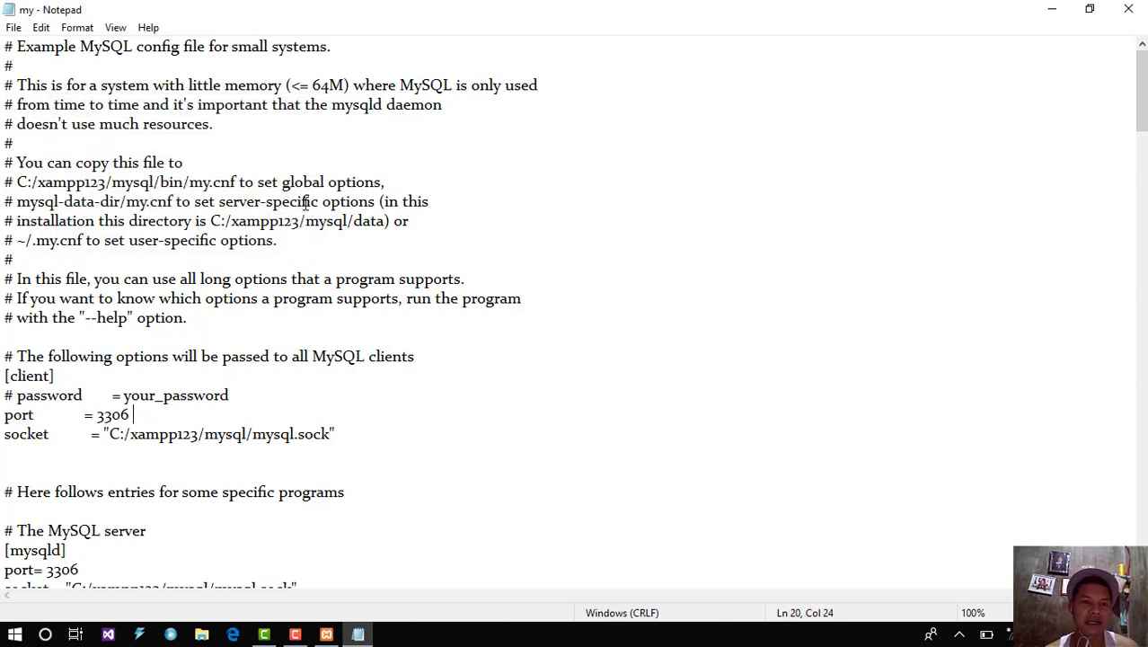
left_click(13, 27)
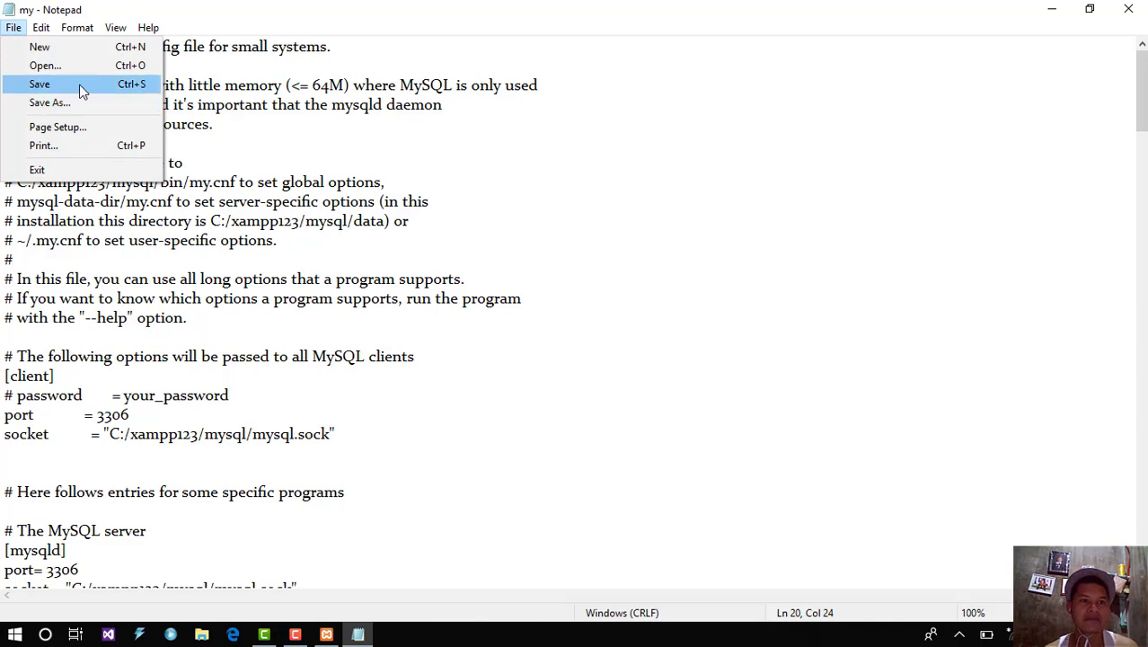
left_click(1129, 16)
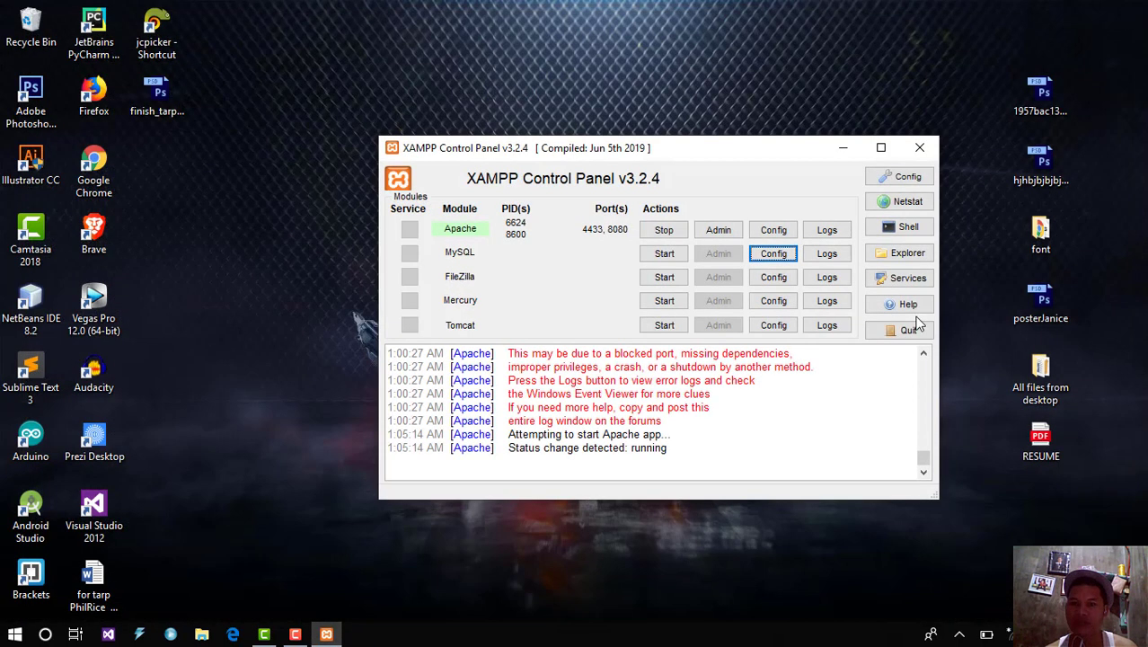
left_click(958, 634)
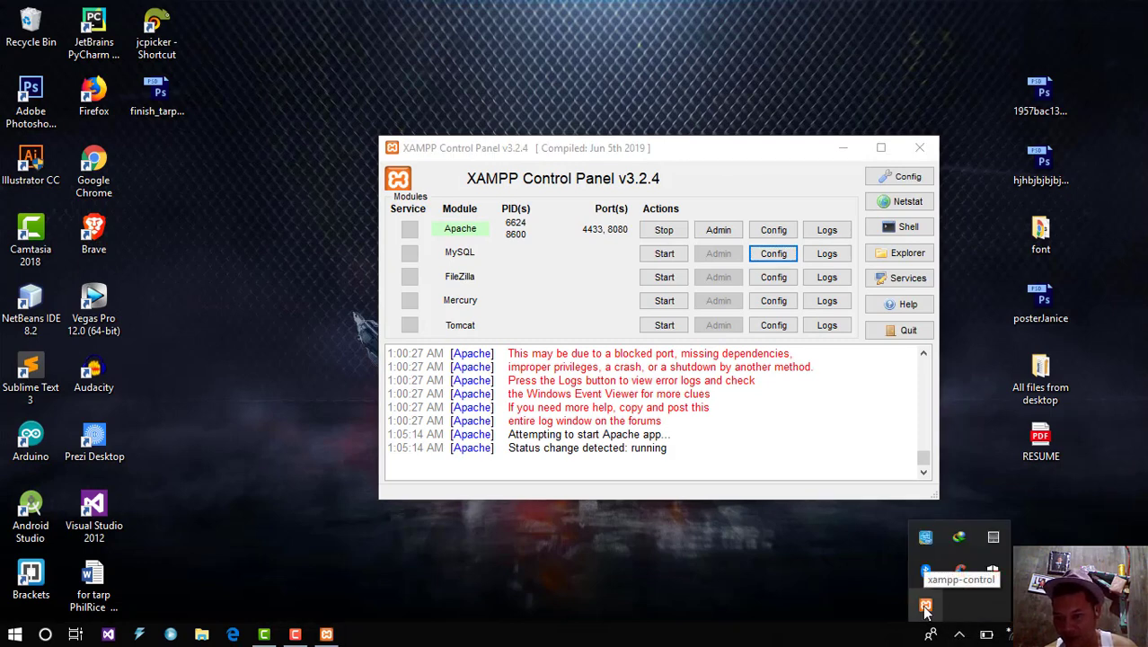
right_click(925, 607)
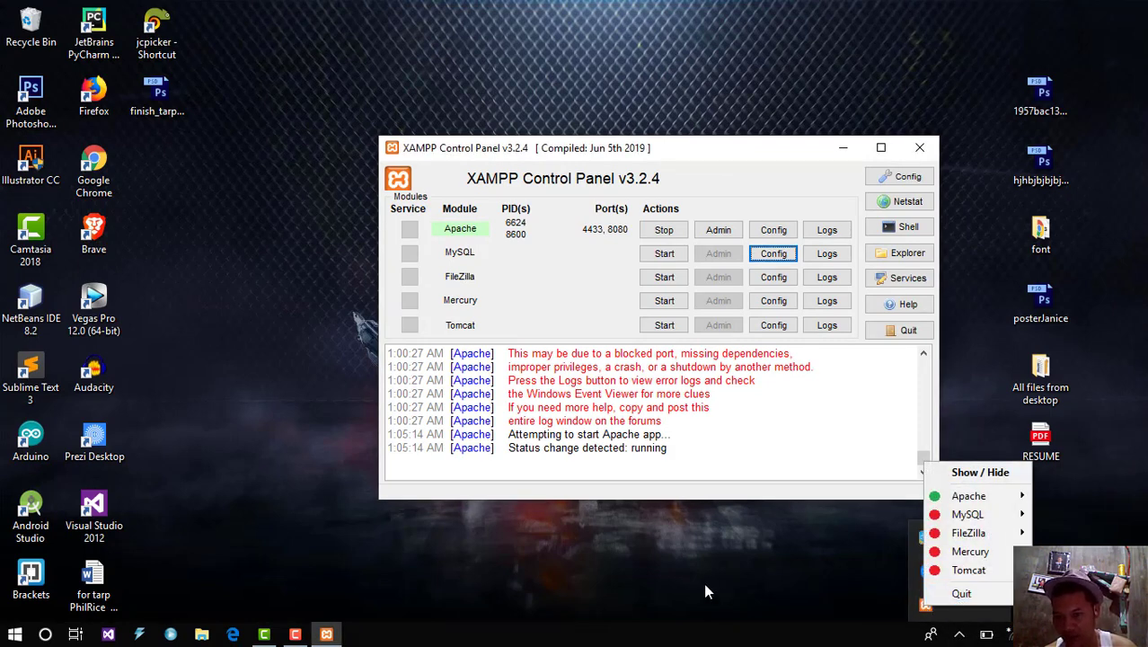
left_click(959, 595)
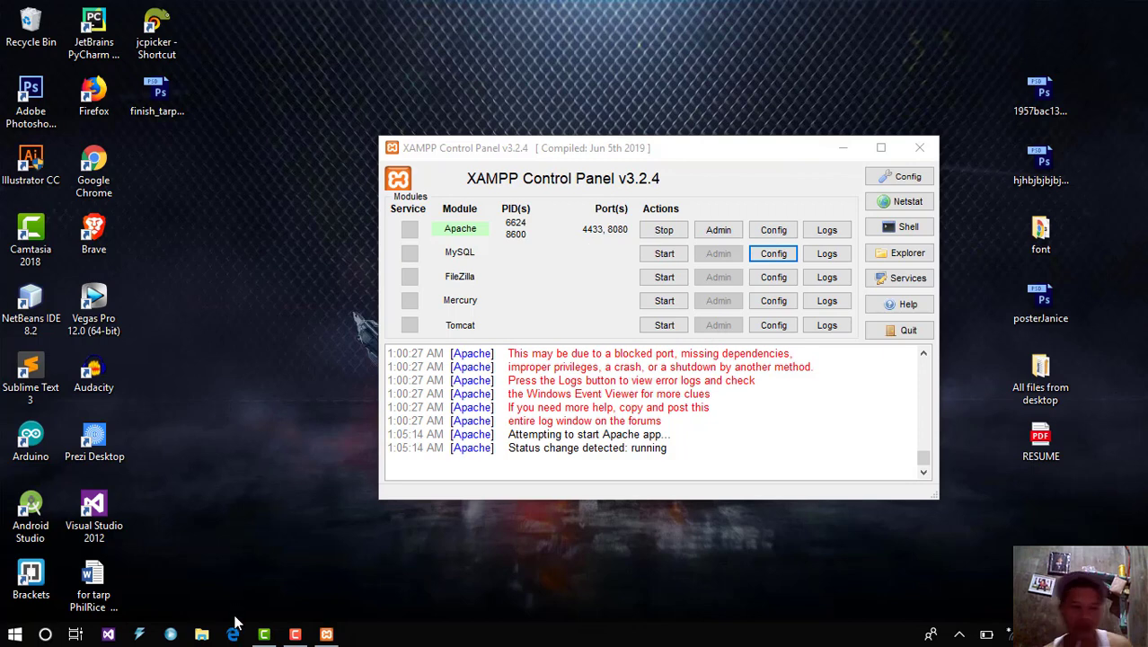
right_click(207, 286)
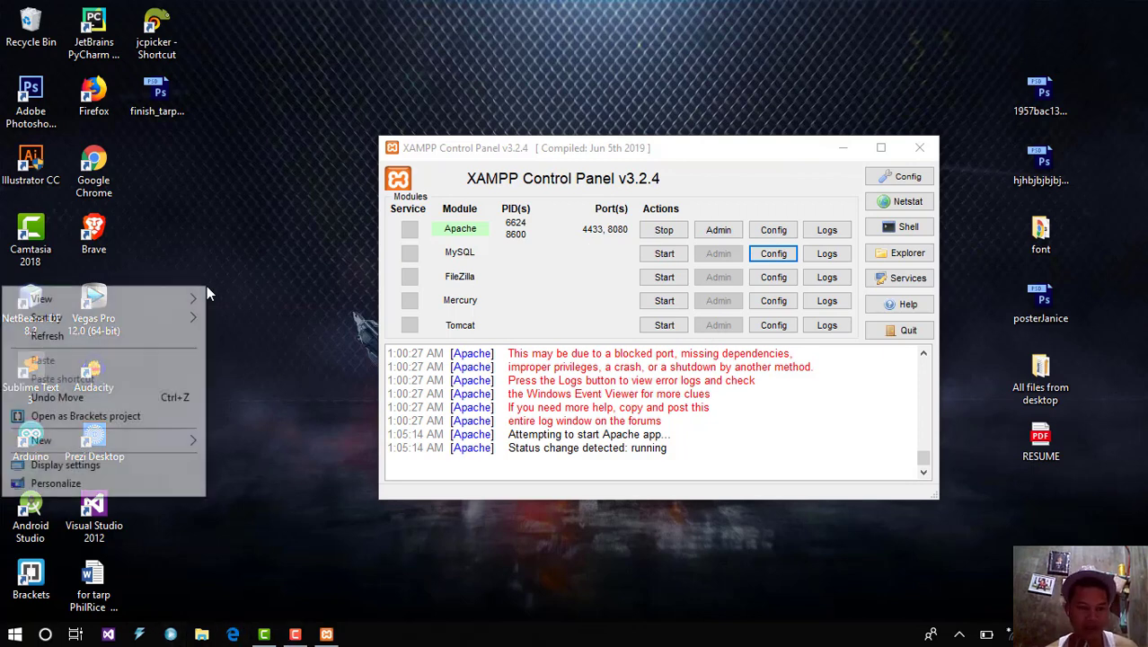
left_click(159, 338)
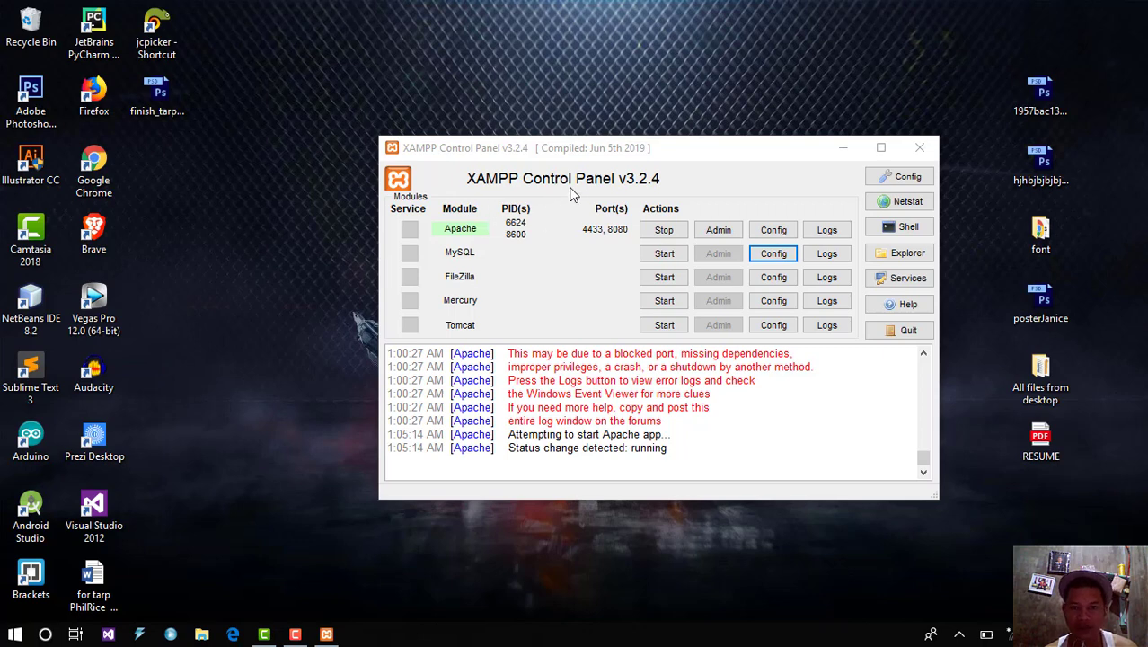
left_click_drag(616, 158, 523, 126)
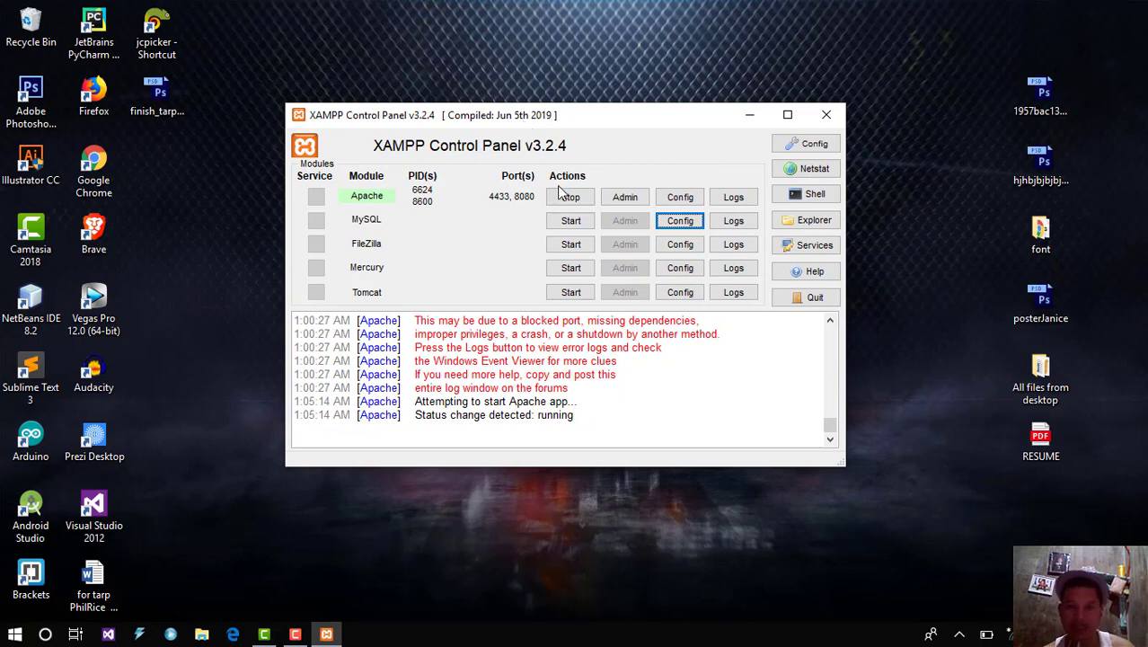
right_click(244, 486)
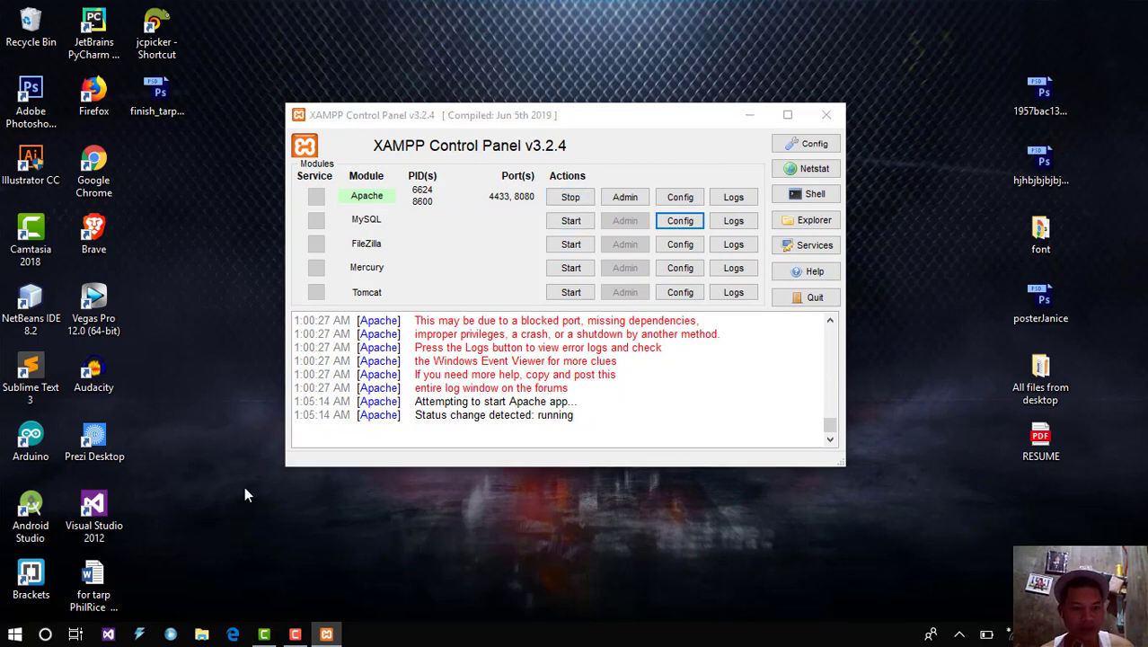
left_click(150, 328)
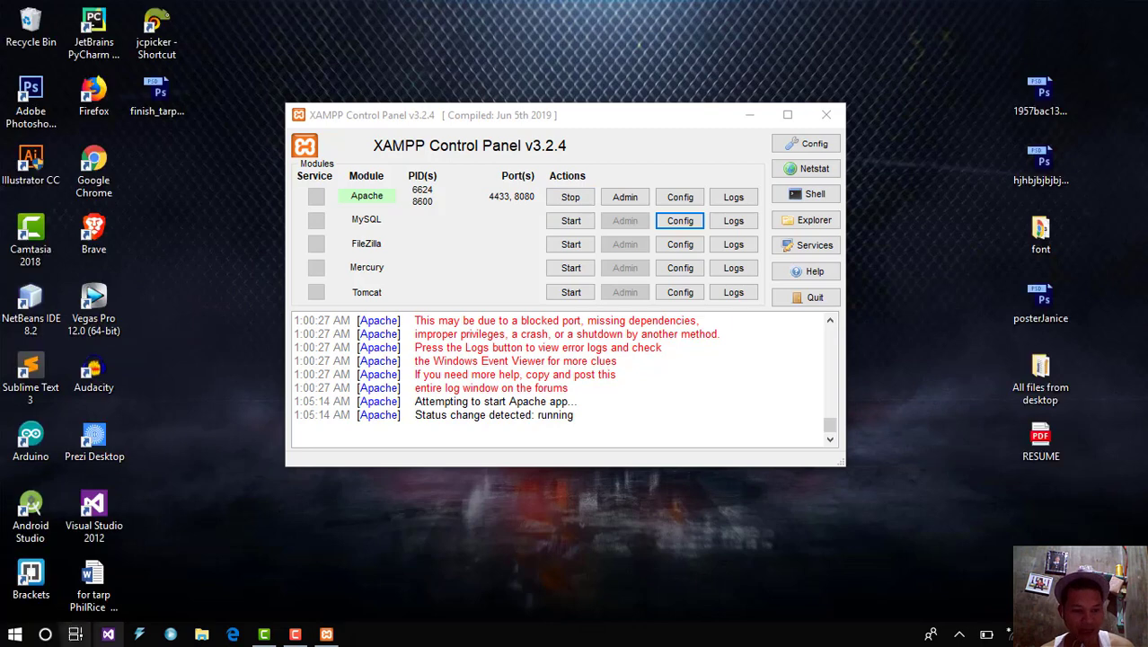
Step: Run services.msc from the Run dialog to open the Windows Services list
left_click(43, 634)
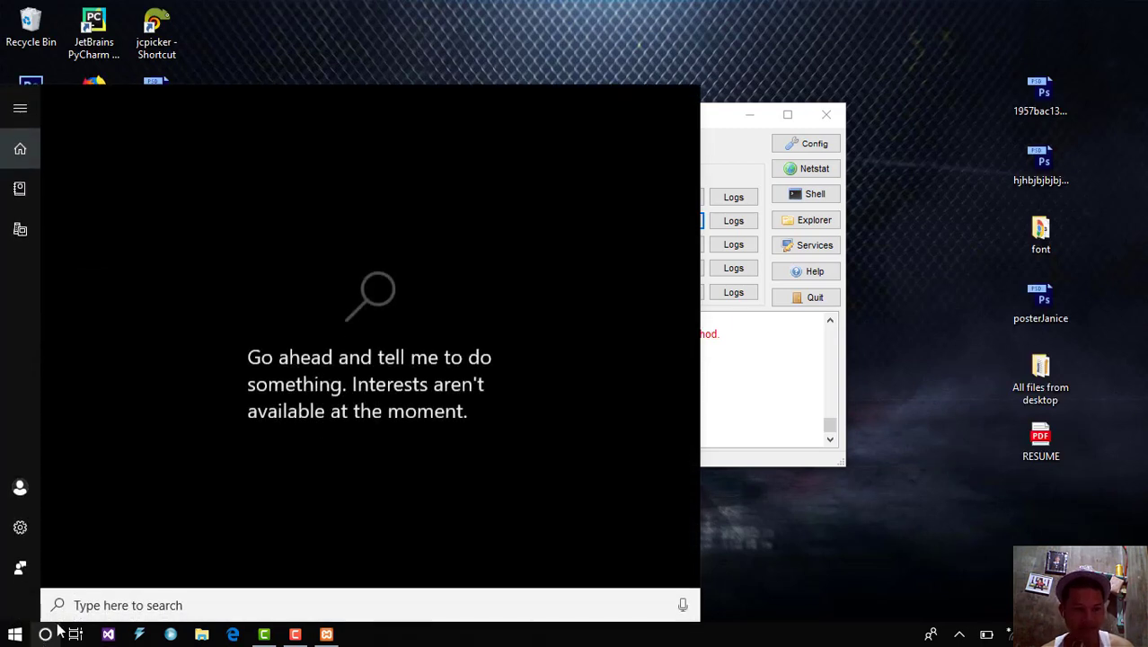
left_click(44, 636)
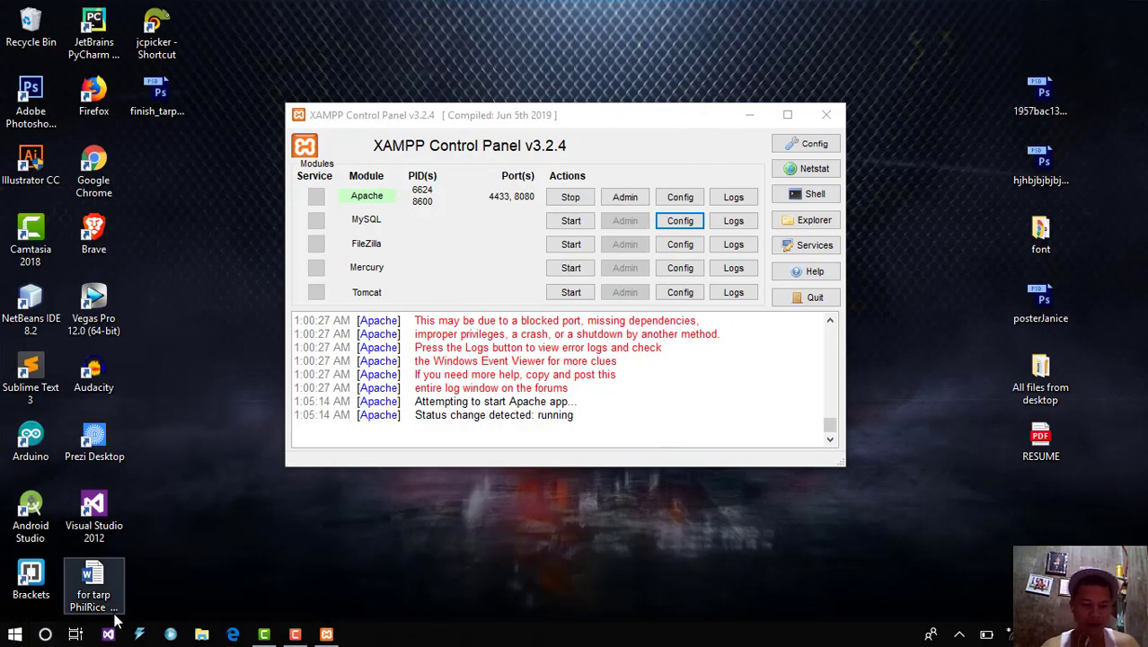
key("super+r")
key("End")
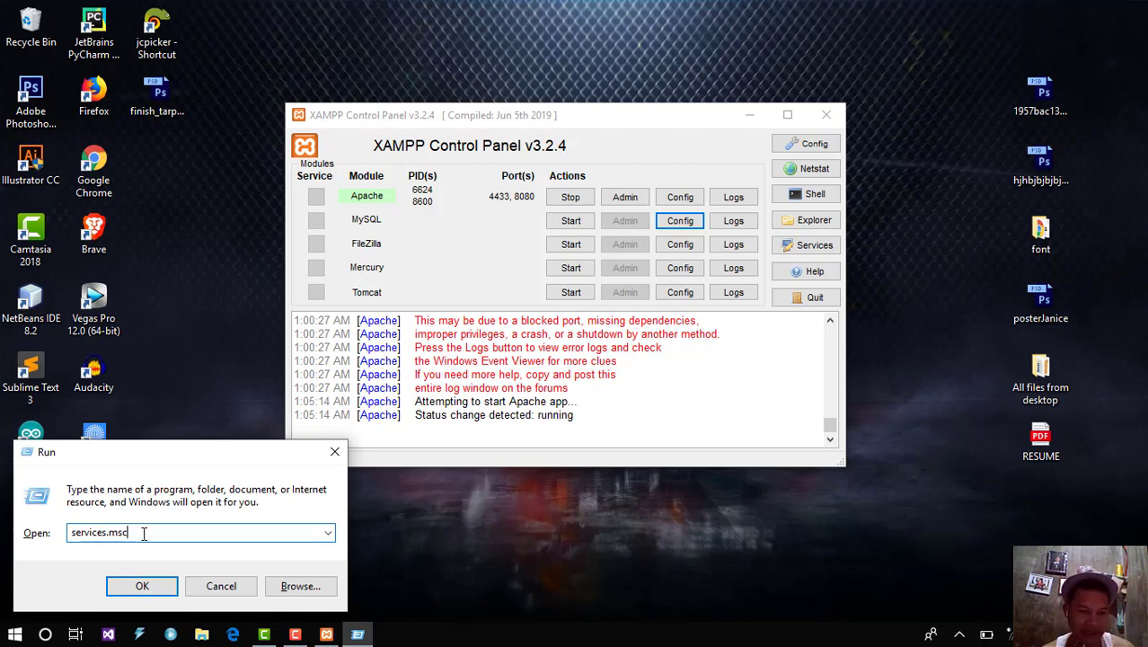
left_click(151, 584)
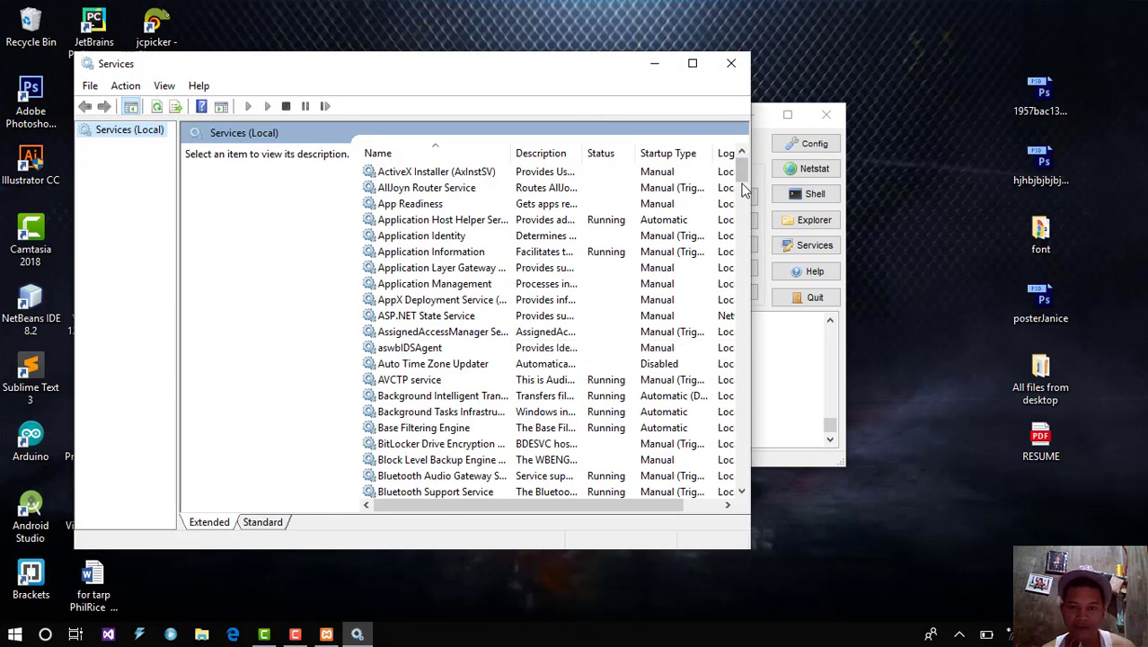
Step: Find the MySQL service in Services, view its actions without changing anything, and close Services
left_click_drag(743, 190, 742, 306)
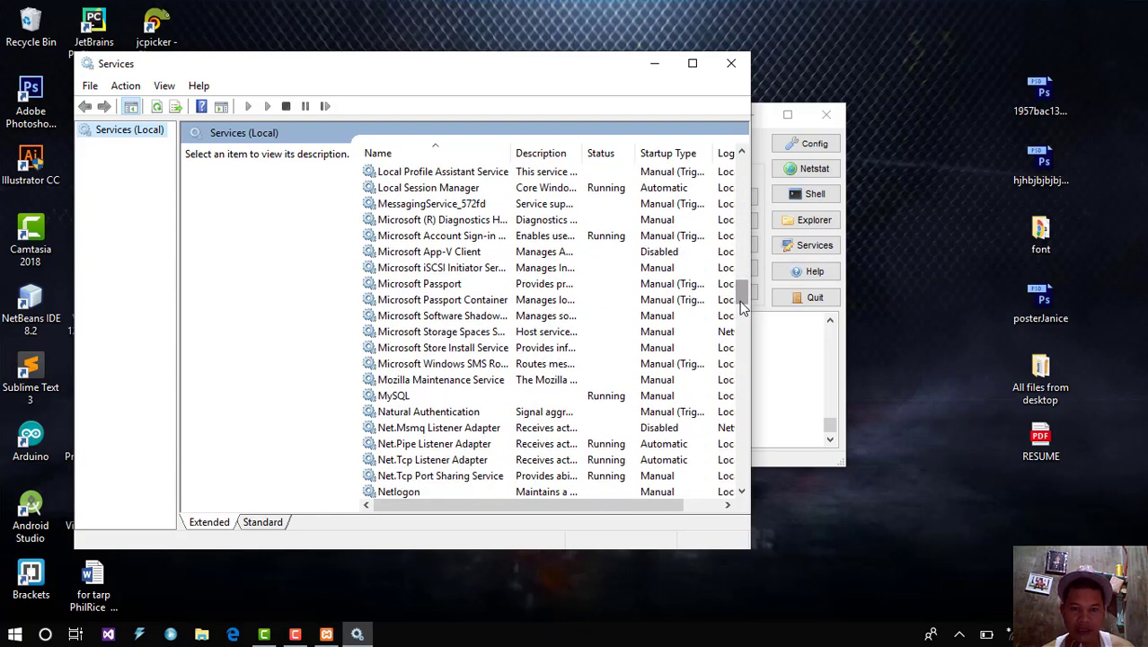
left_click(581, 397)
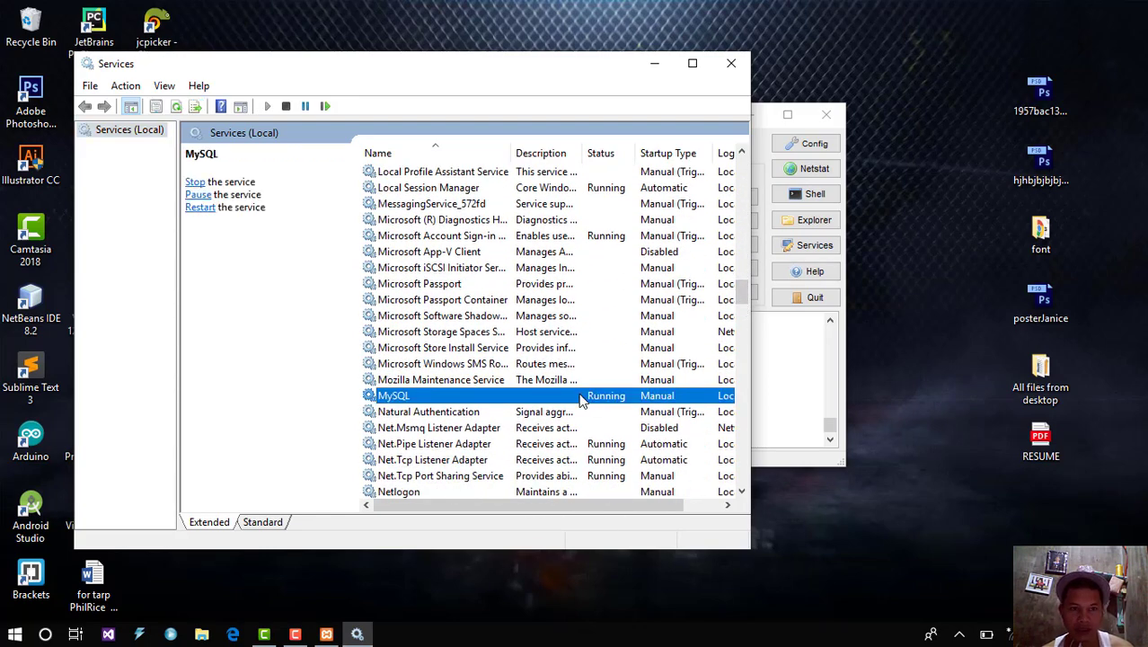
right_click(581, 400)
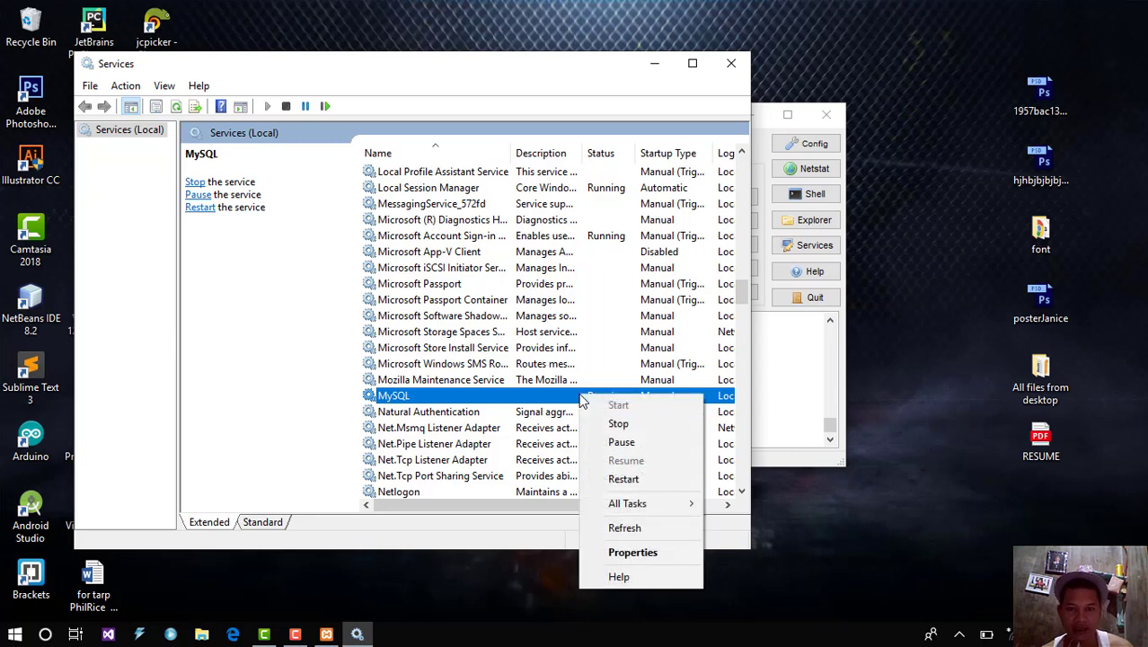
left_click(265, 370)
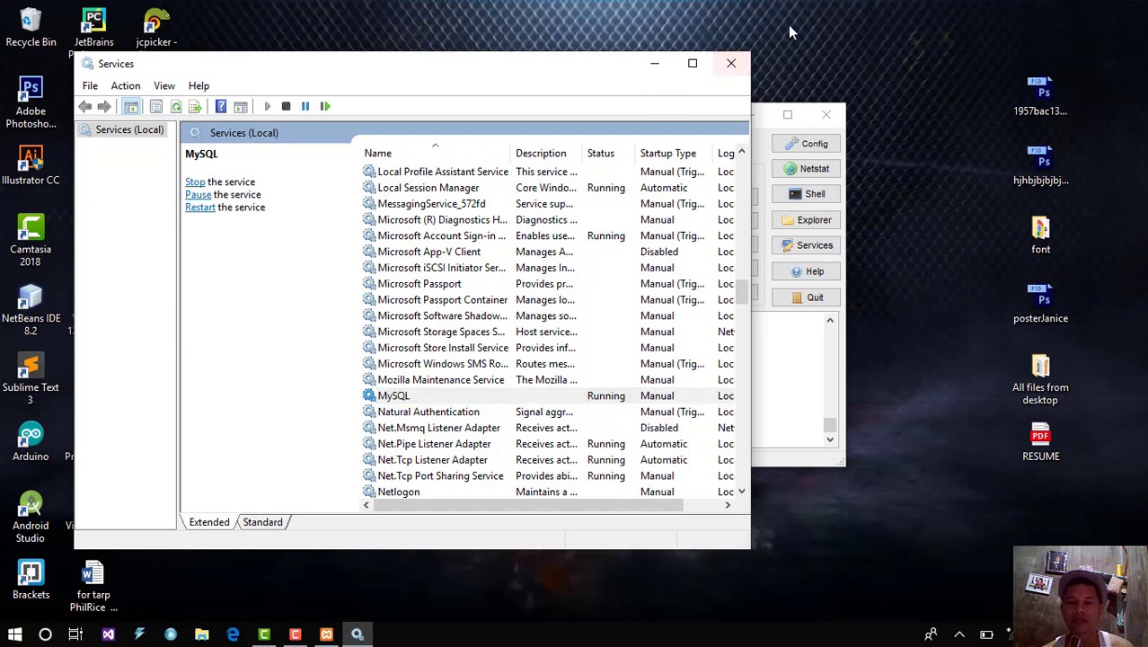
left_click(731, 63)
Step: Refresh the desktop twice, then bring up the Windows search panel
right_click(666, 46)
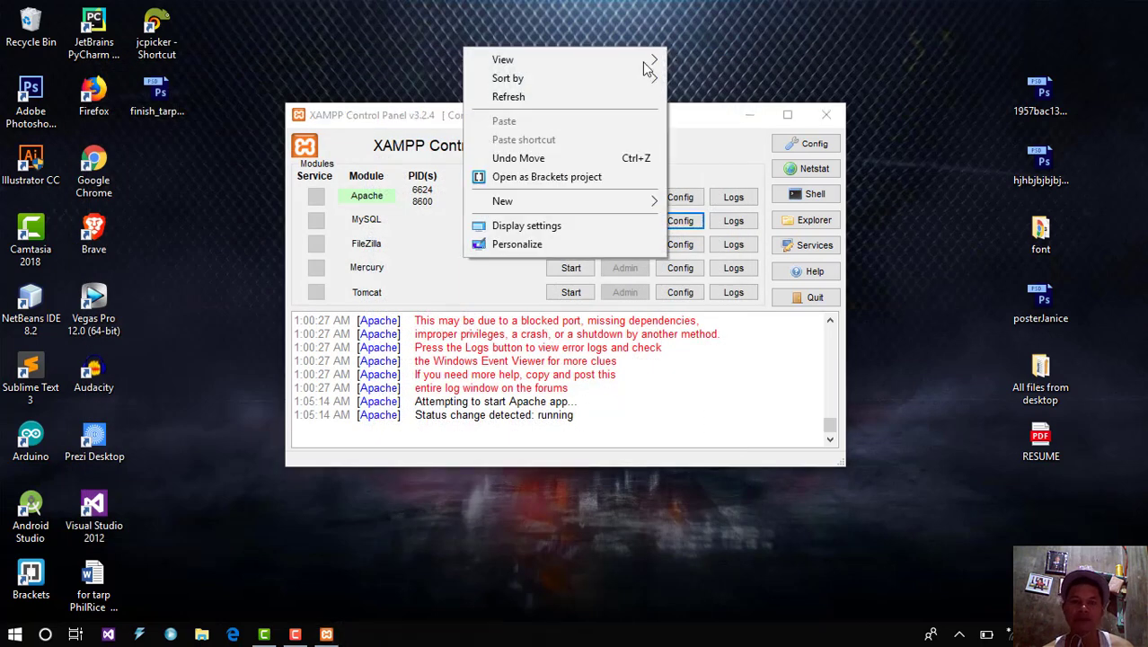
left_click(603, 96)
right_click(626, 44)
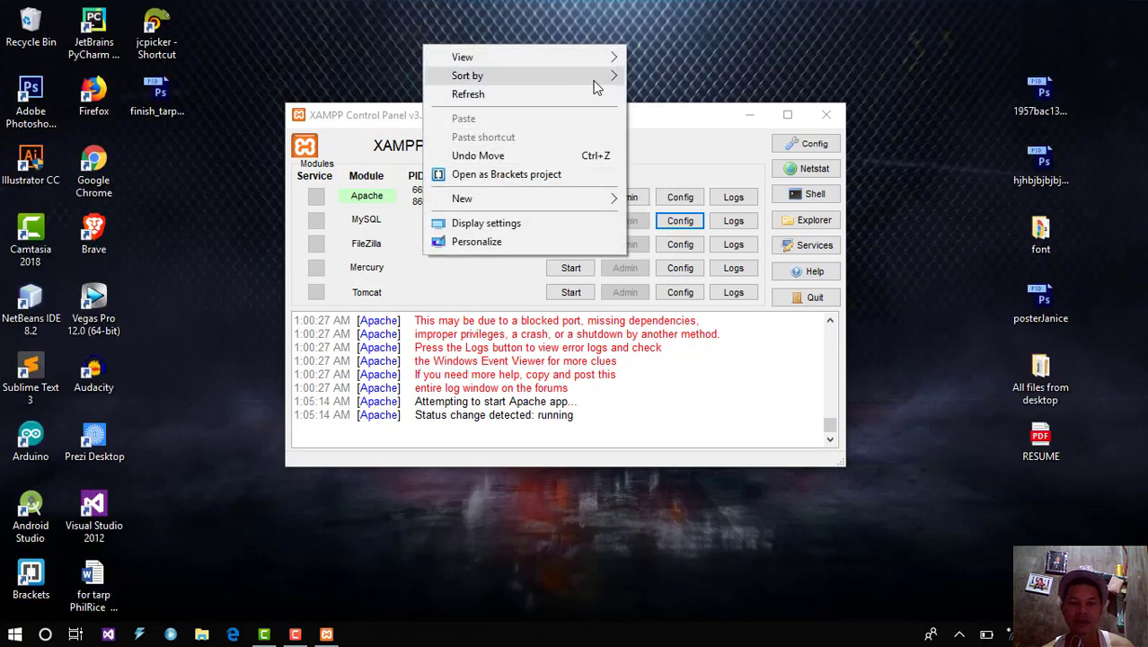
left_click(584, 96)
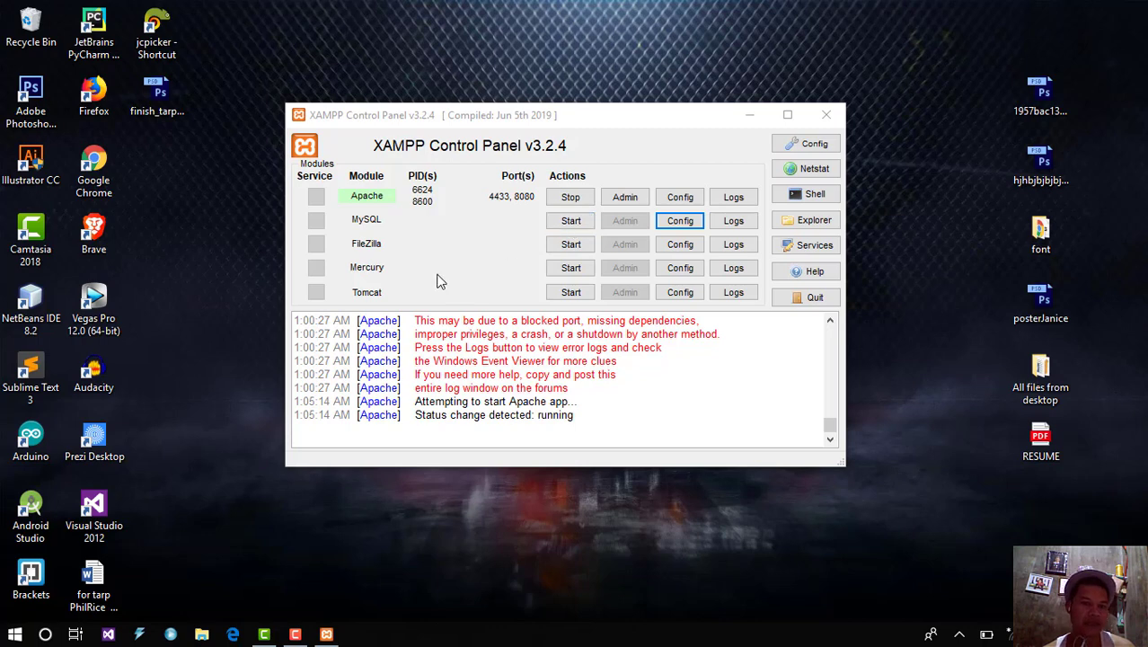
left_click(45, 634)
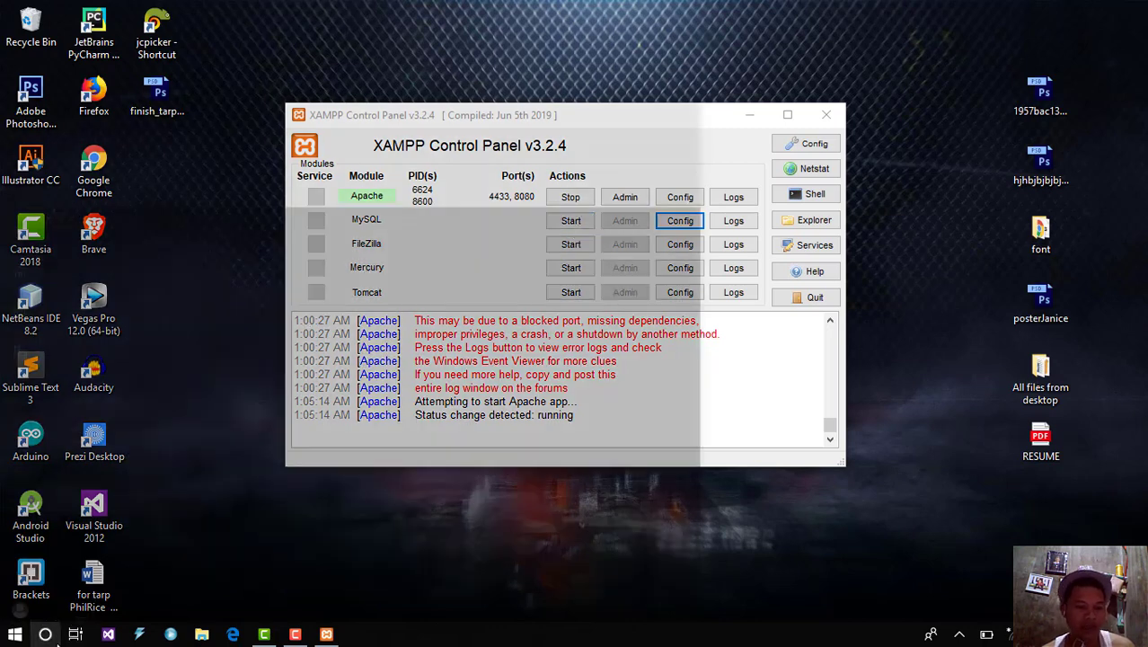
Step: Search for cmd and run Command Prompt as administrator
type("cmd")
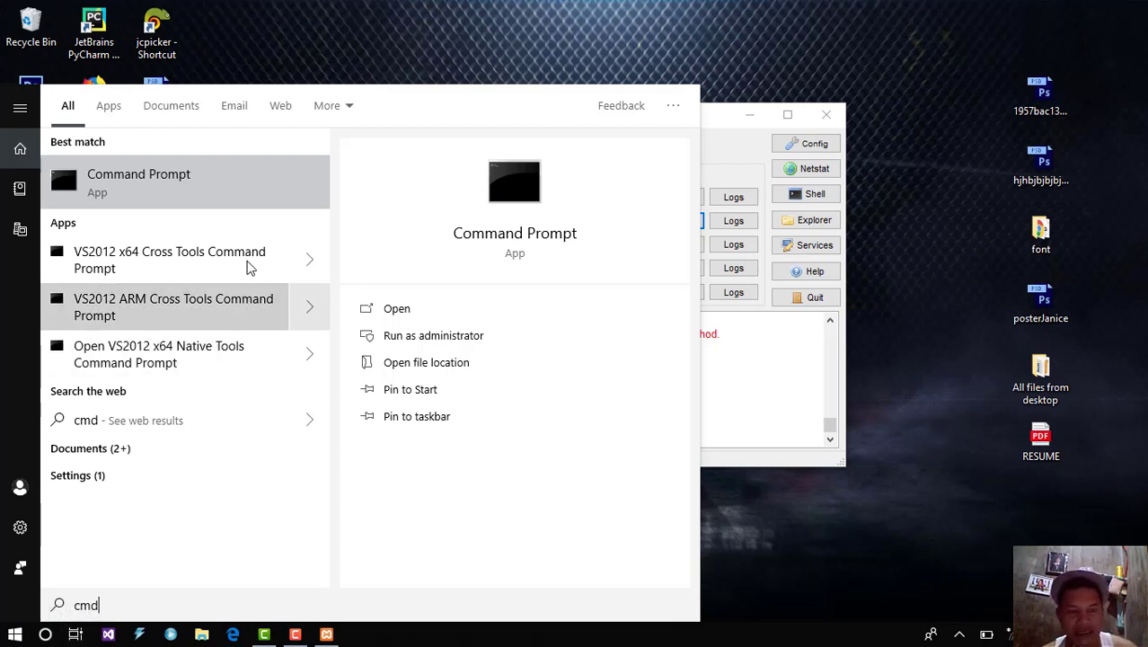
right_click(216, 199)
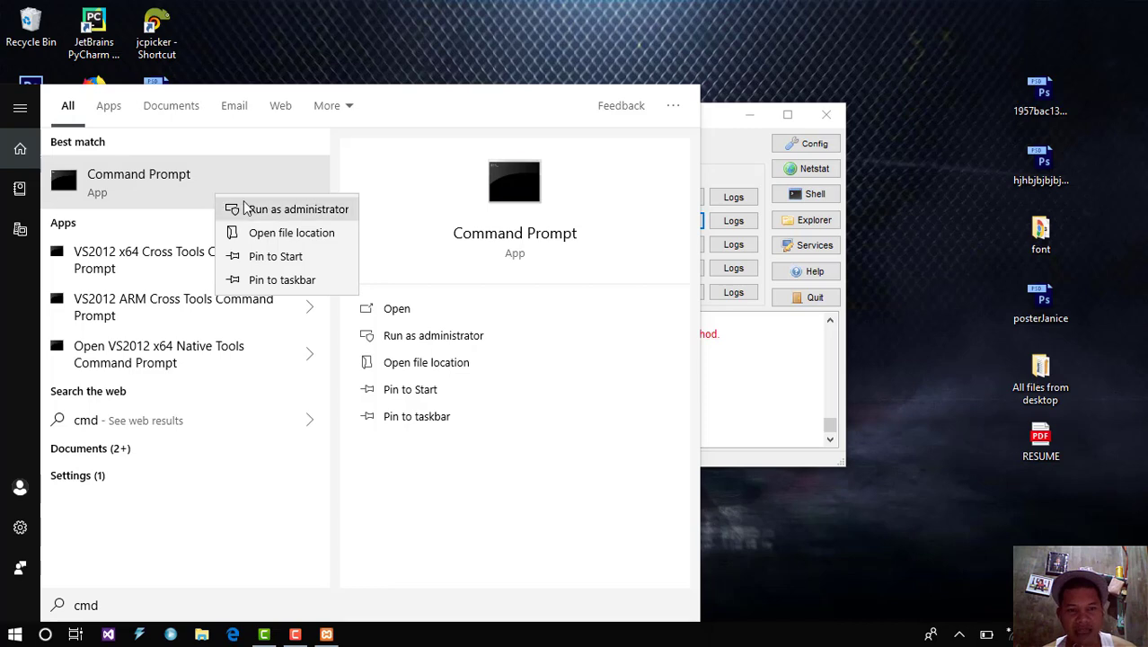
left_click(252, 210)
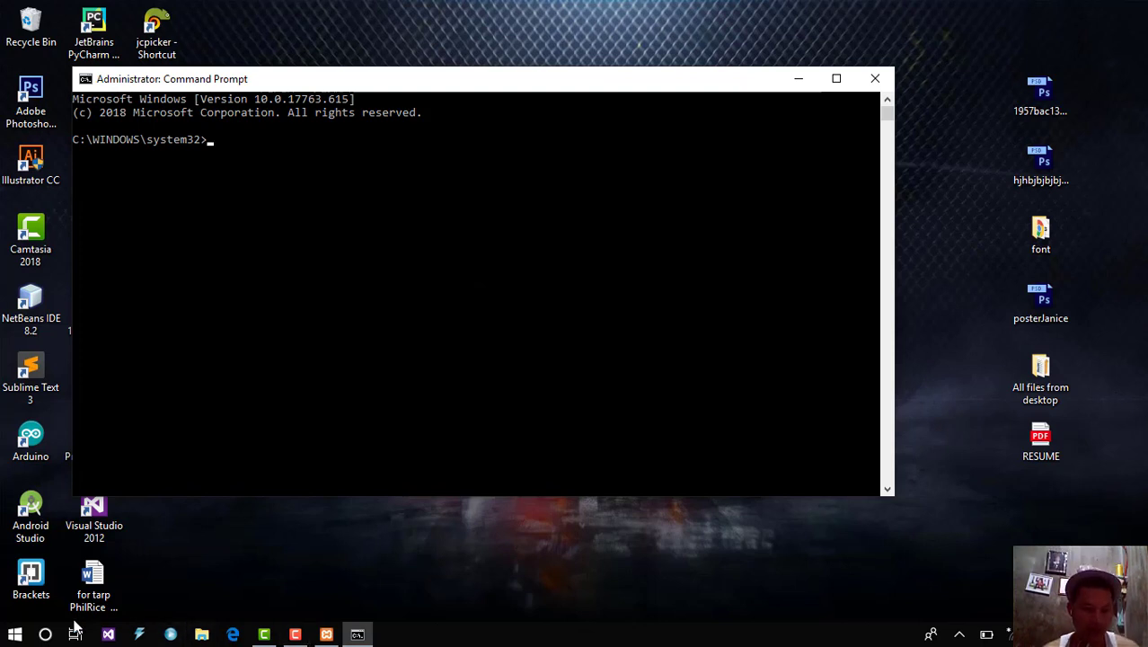
Step: Launch Notepad from Windows search and enlarge its window
left_click(47, 635)
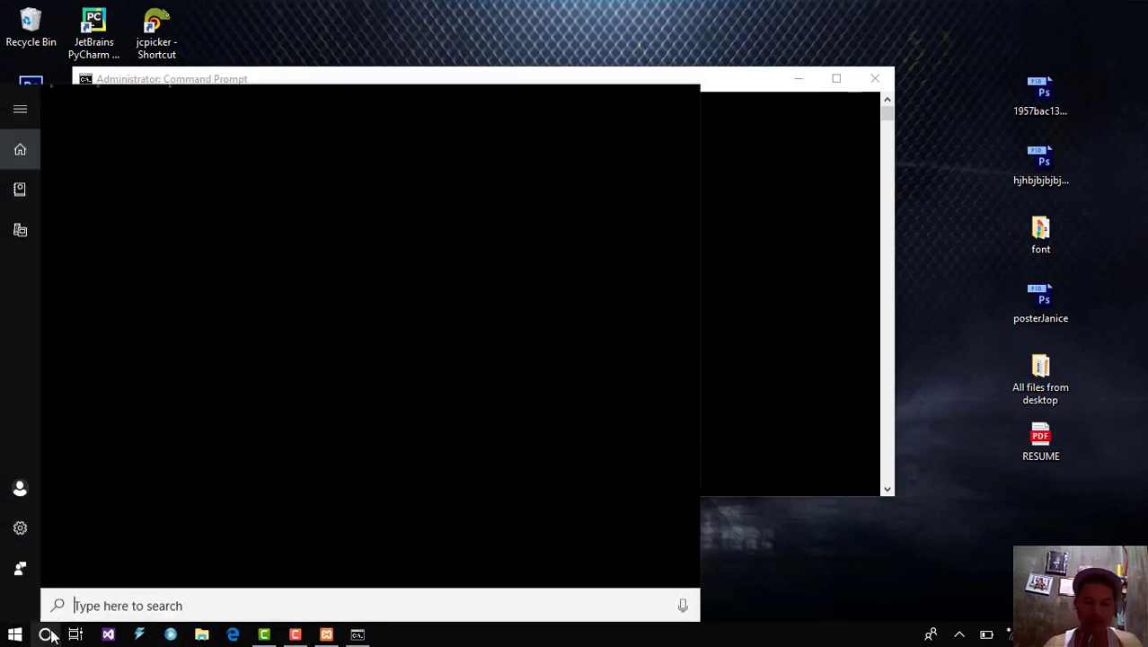
type("note")
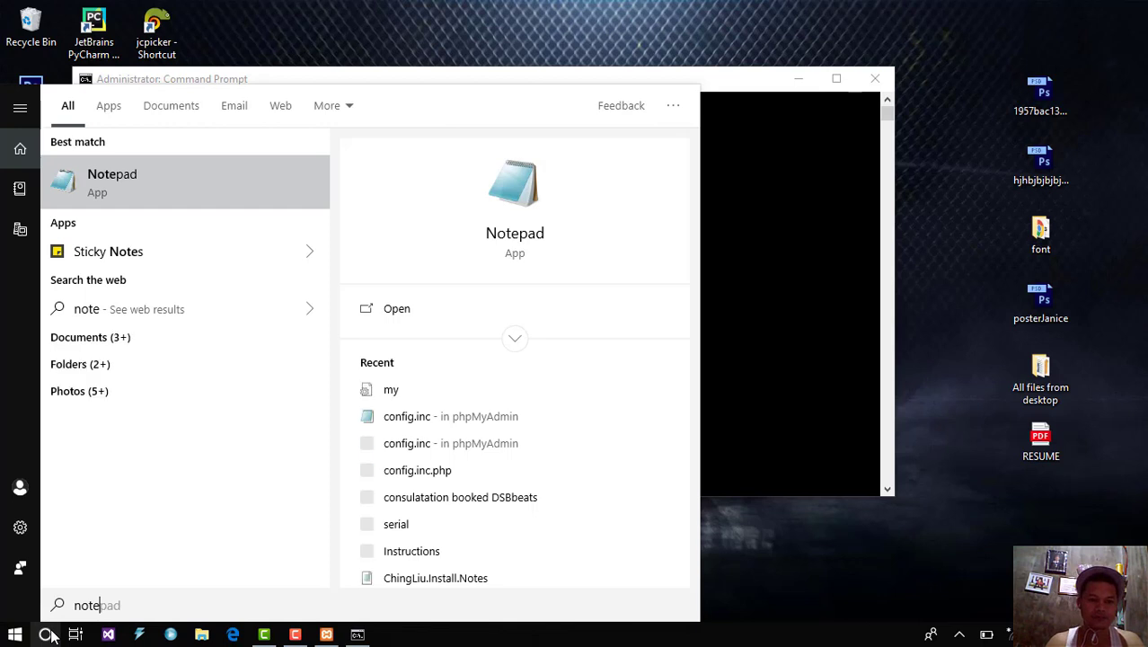
key("Return")
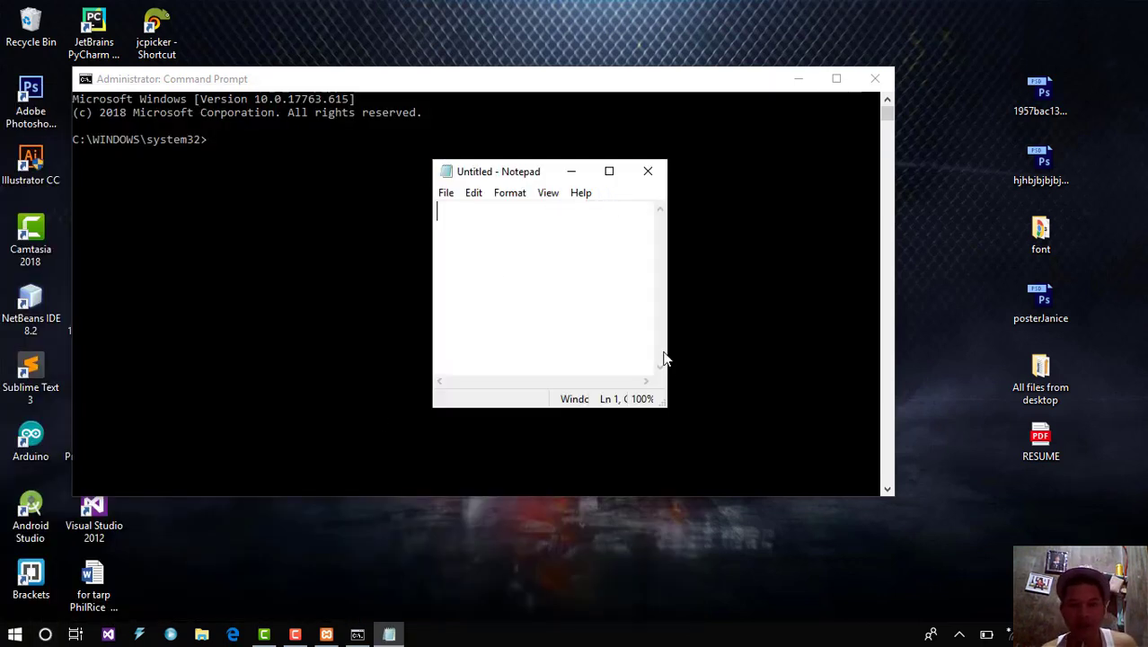
left_click_drag(665, 404, 868, 432)
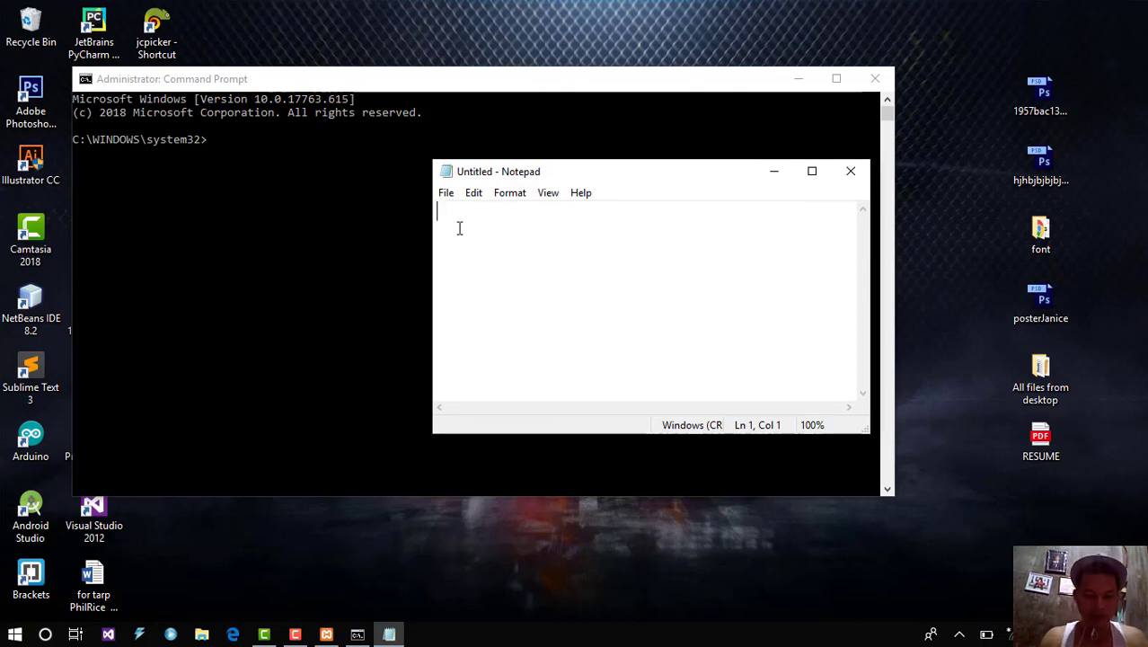
Step: Write 'SC DELETE MYSQL' and 'sc delete mysql' on separate lines
type("SC")
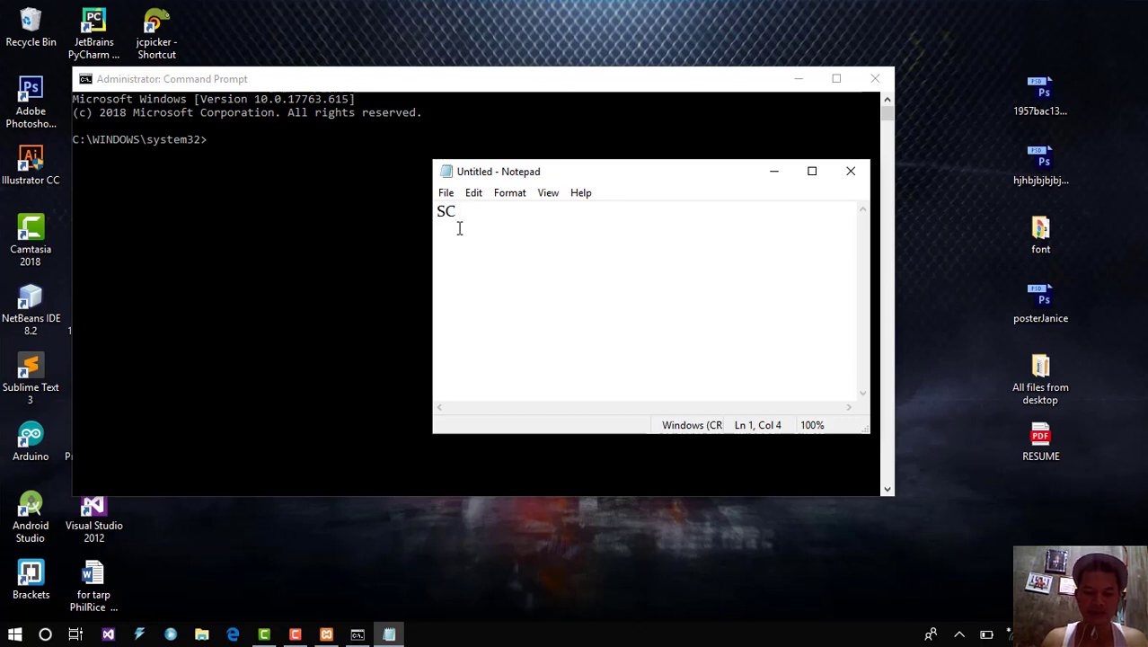
type(" DELETE")
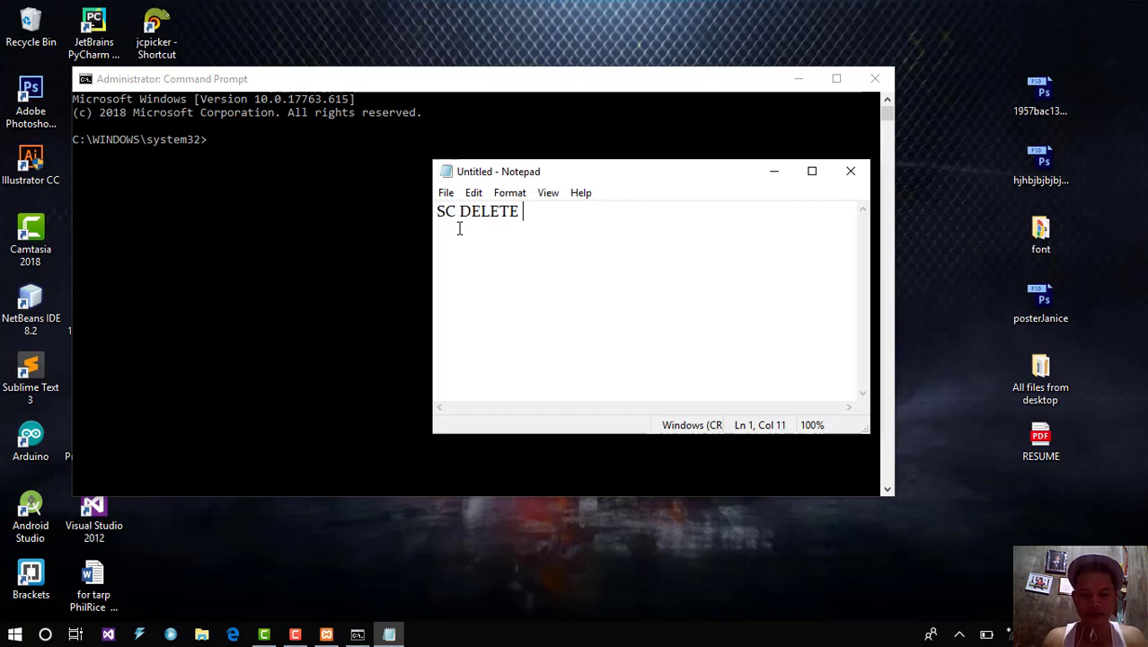
type(" MYS")
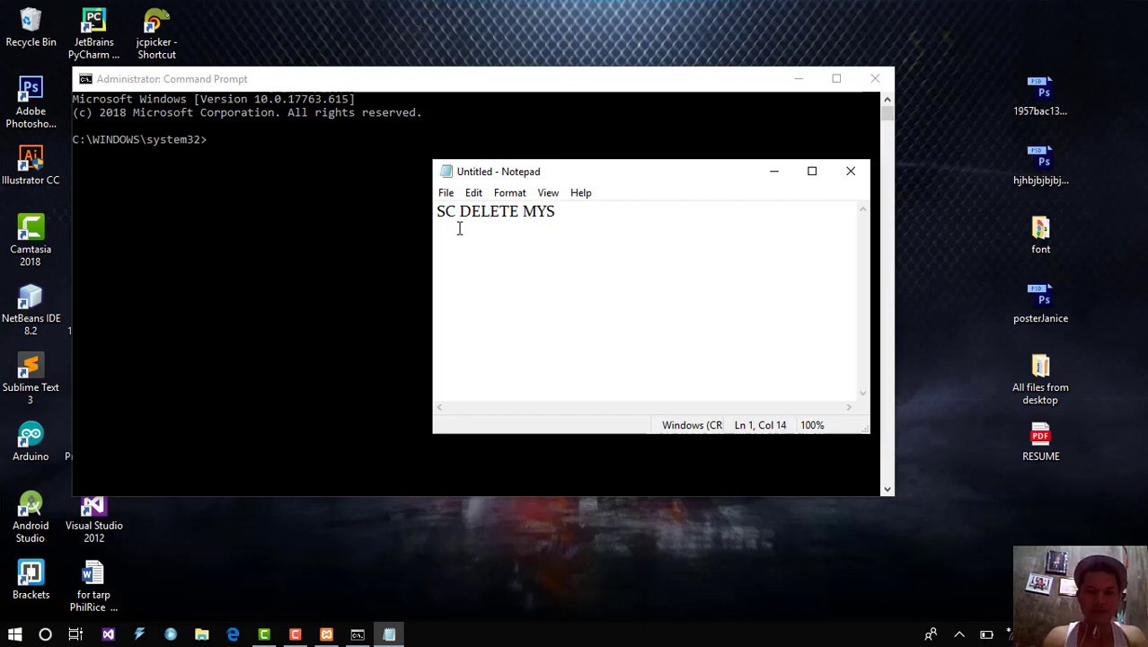
type("QL")
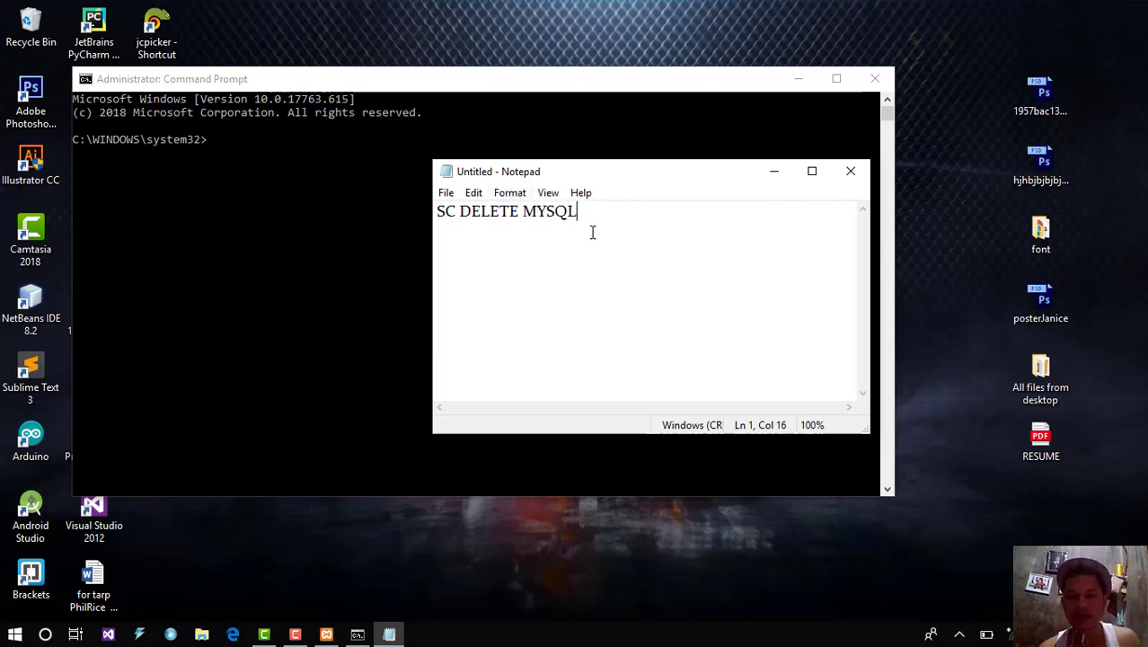
key("Return")
key("Return")
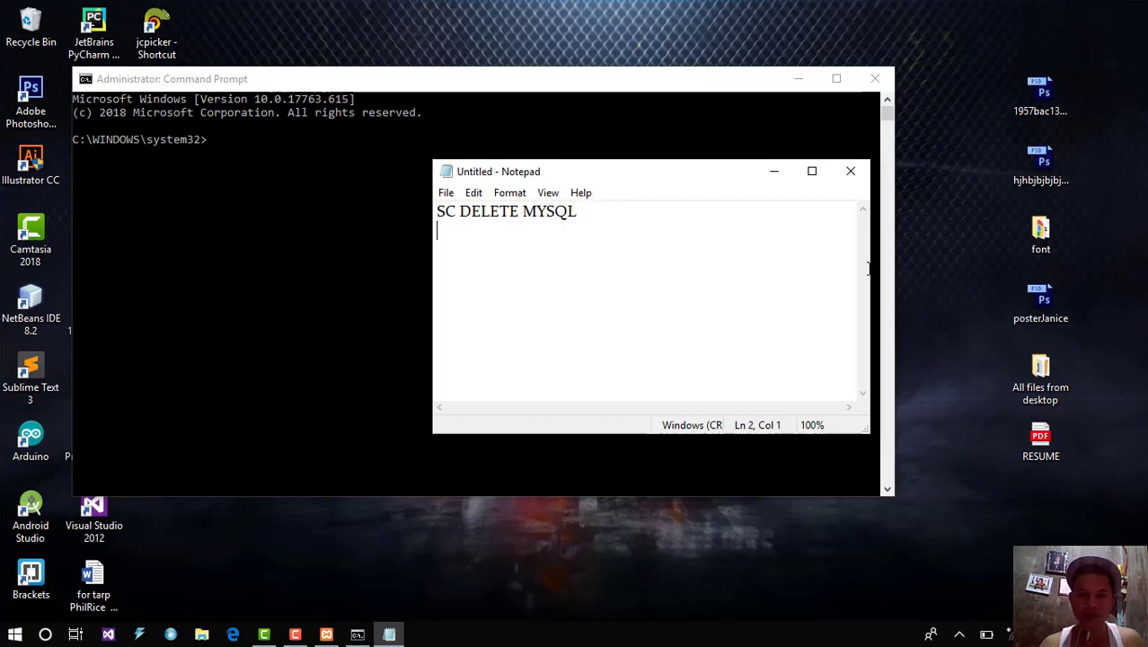
type("s")
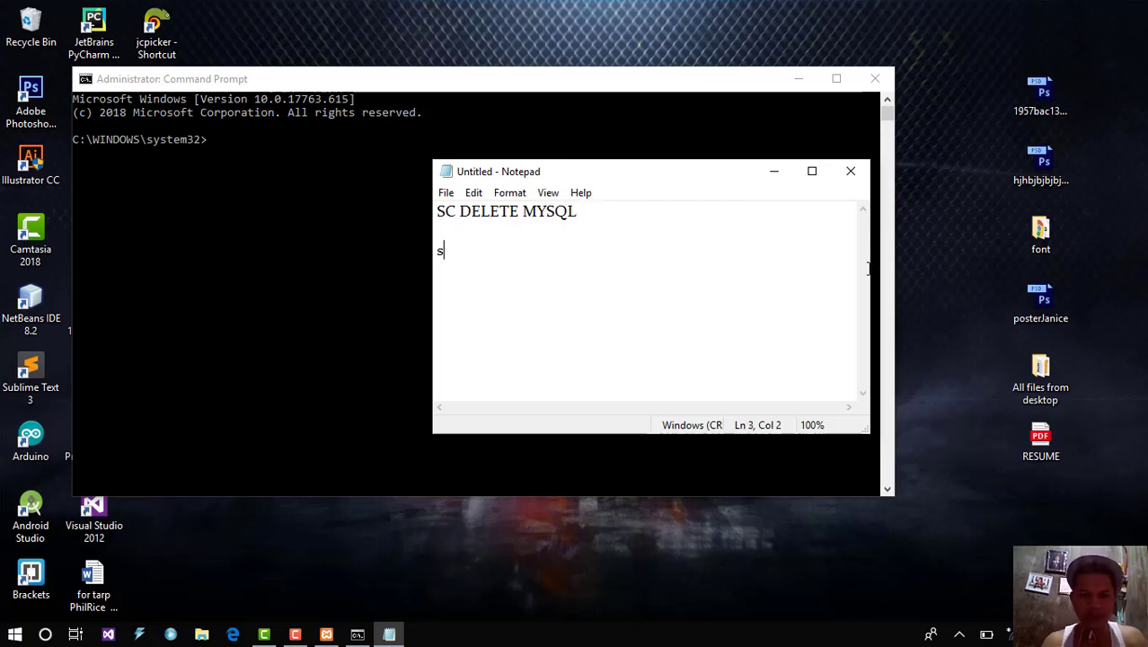
type("c dle")
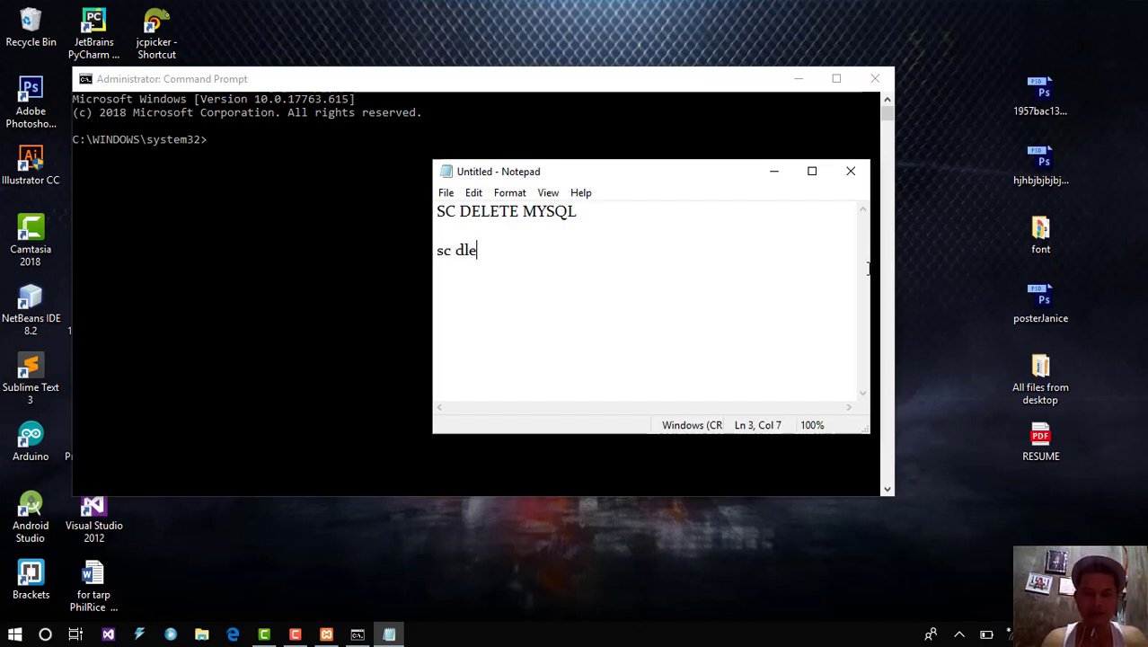
key("BackSpace")
key("BackSpace")
type("elete ")
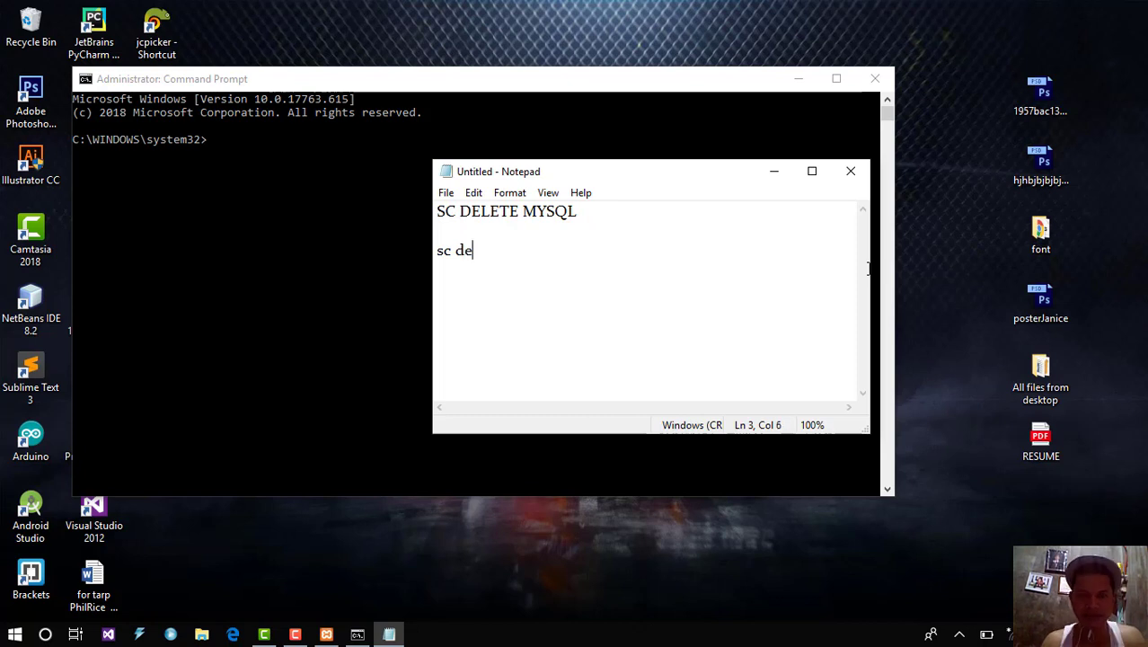
type("mysql")
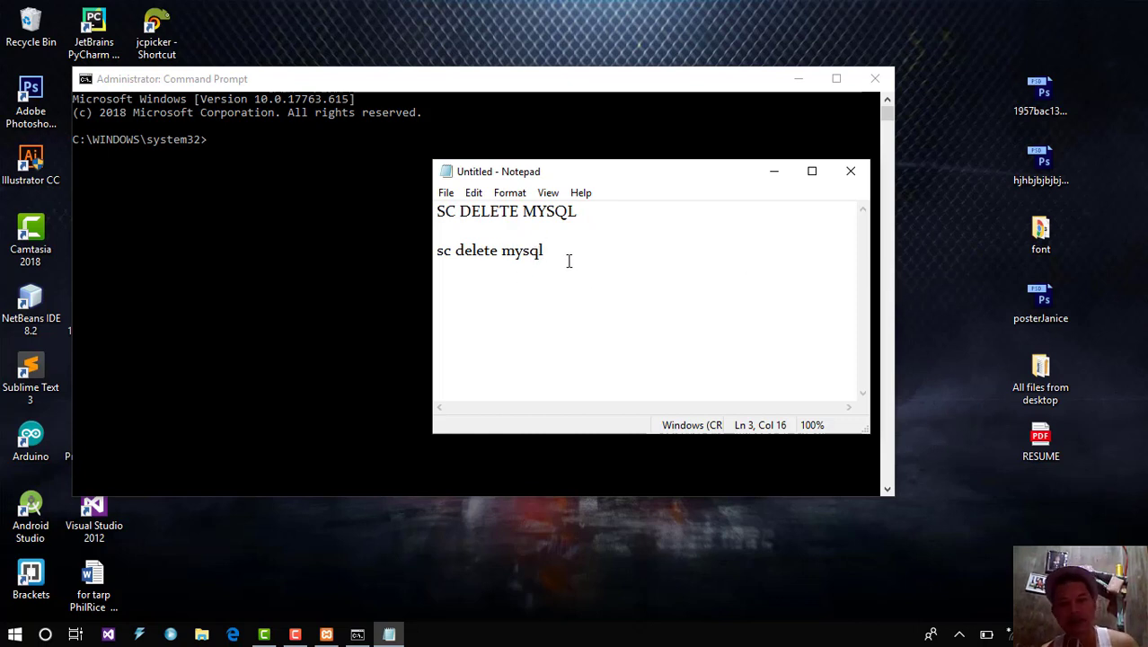
Step: Select the 'sc delete mysql' line, then close the untitled note with Don't Save
key("shift+Home")
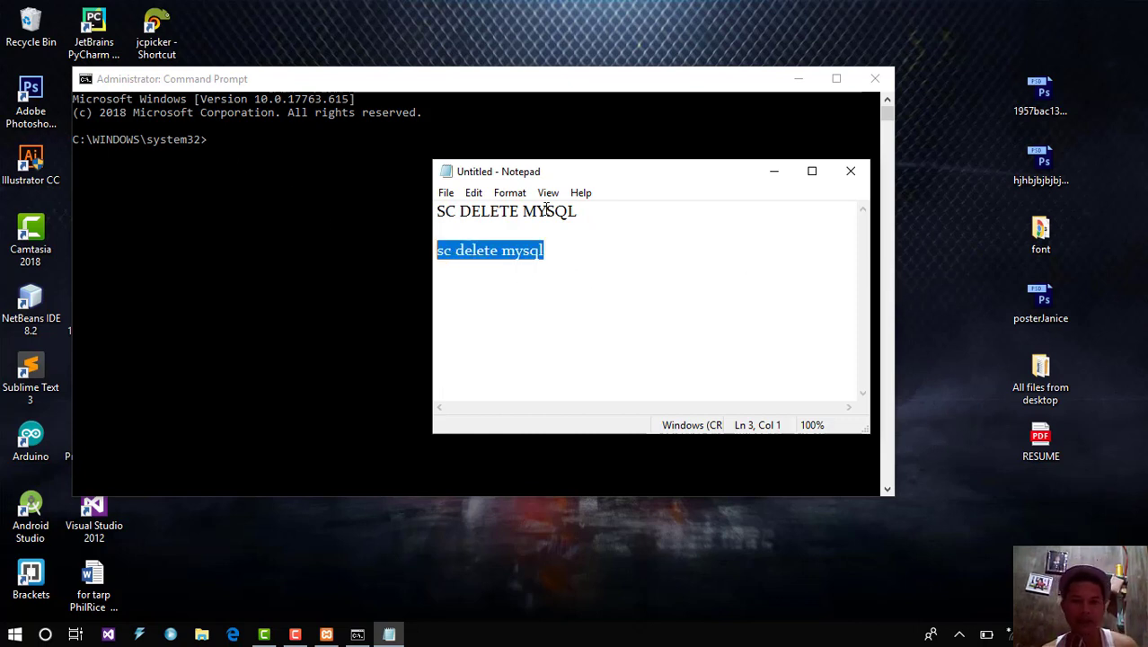
left_click(853, 180)
left_click(601, 319)
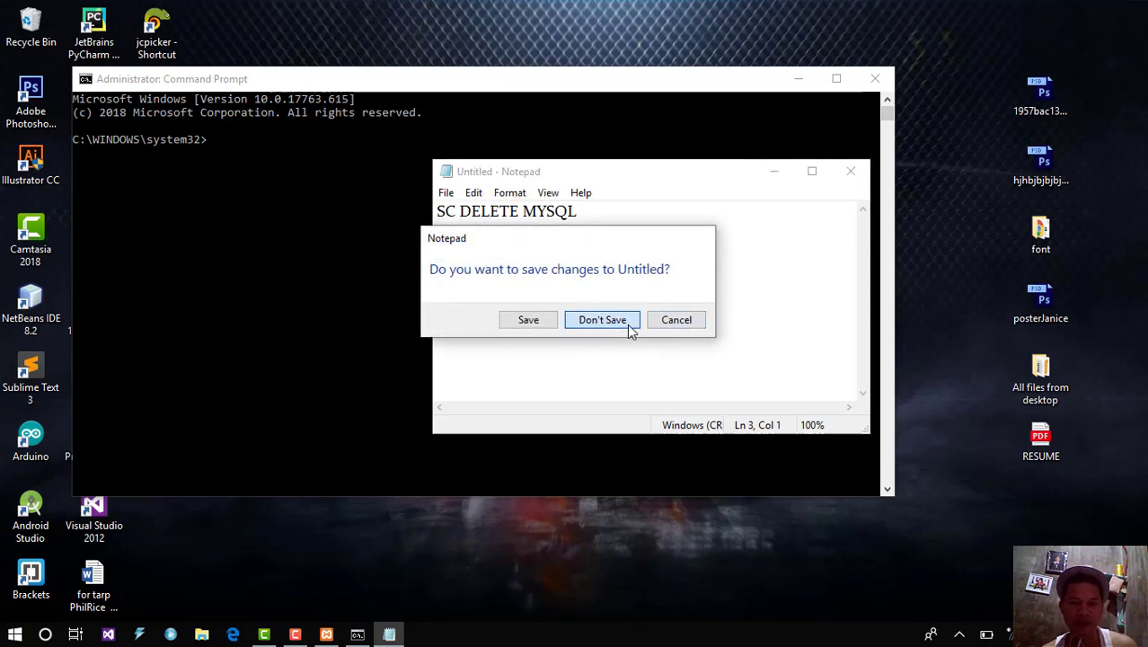
Step: Select text in the administrator Command Prompt, then close it without running anything
left_click(212, 150)
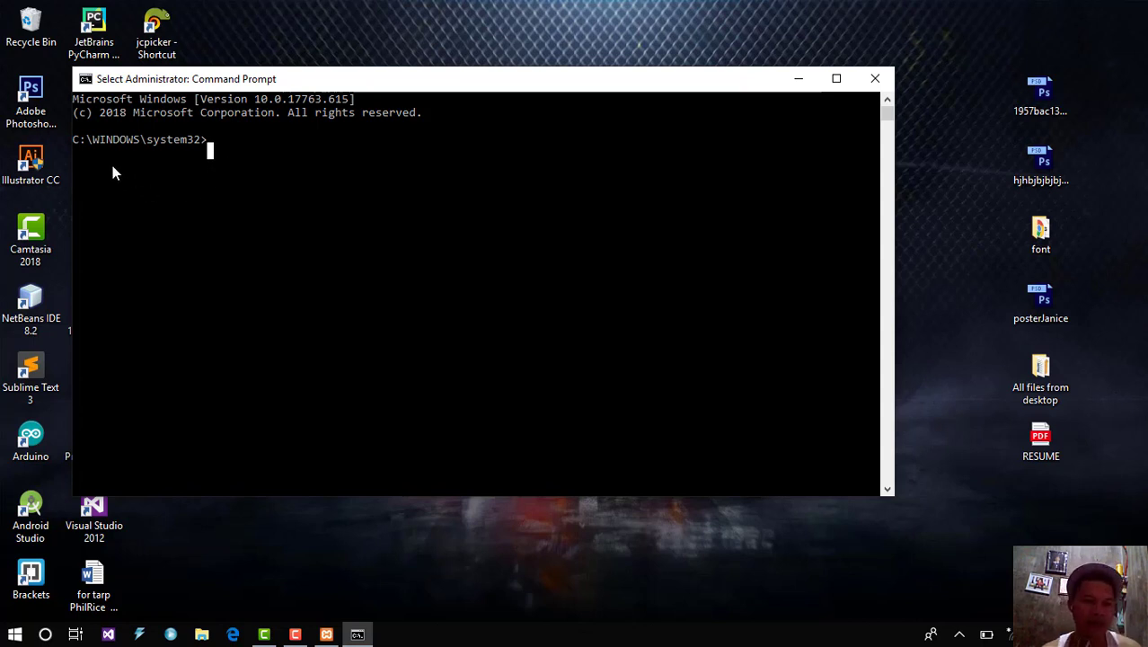
left_click_drag(104, 166, 281, 193)
left_click(357, 234)
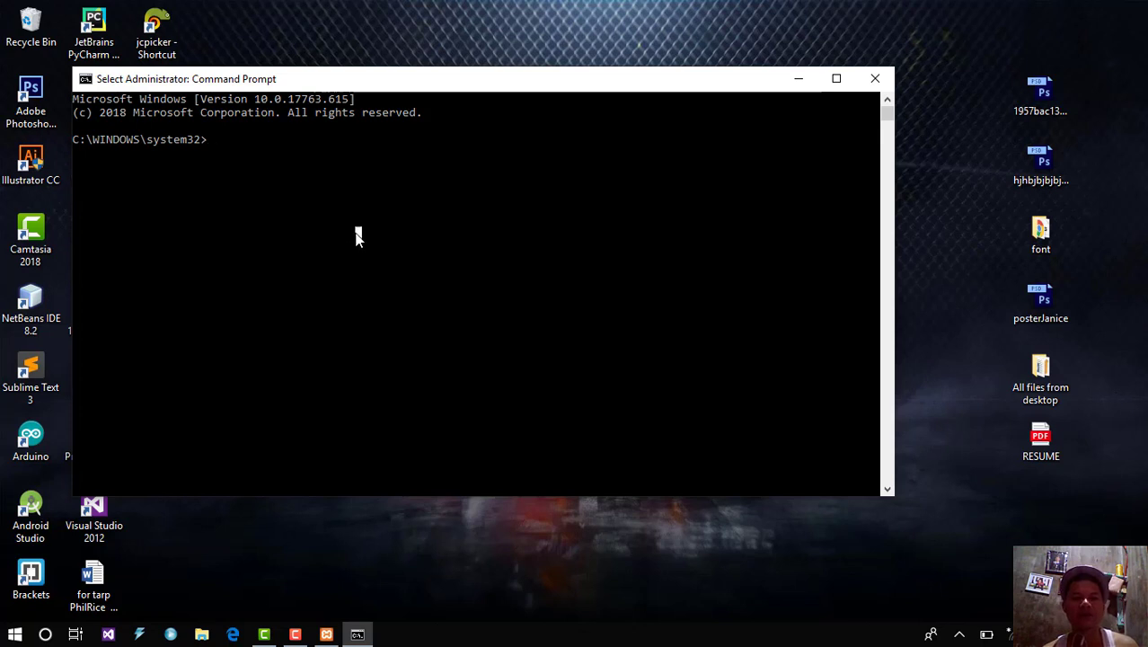
left_click_drag(157, 161, 448, 198)
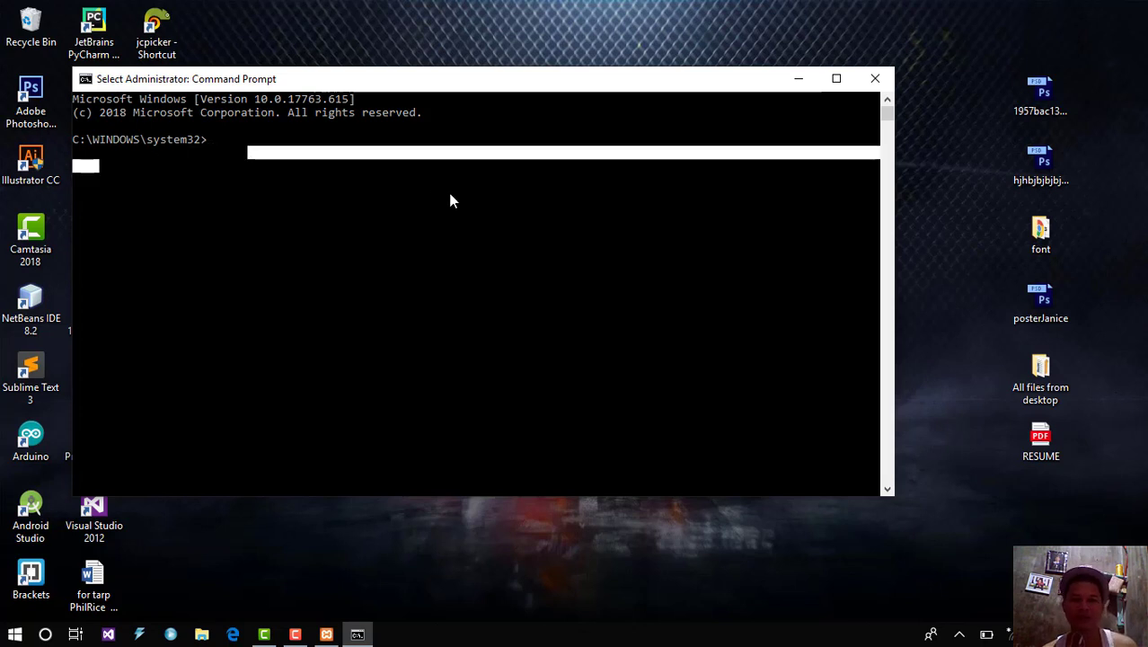
left_click(447, 197)
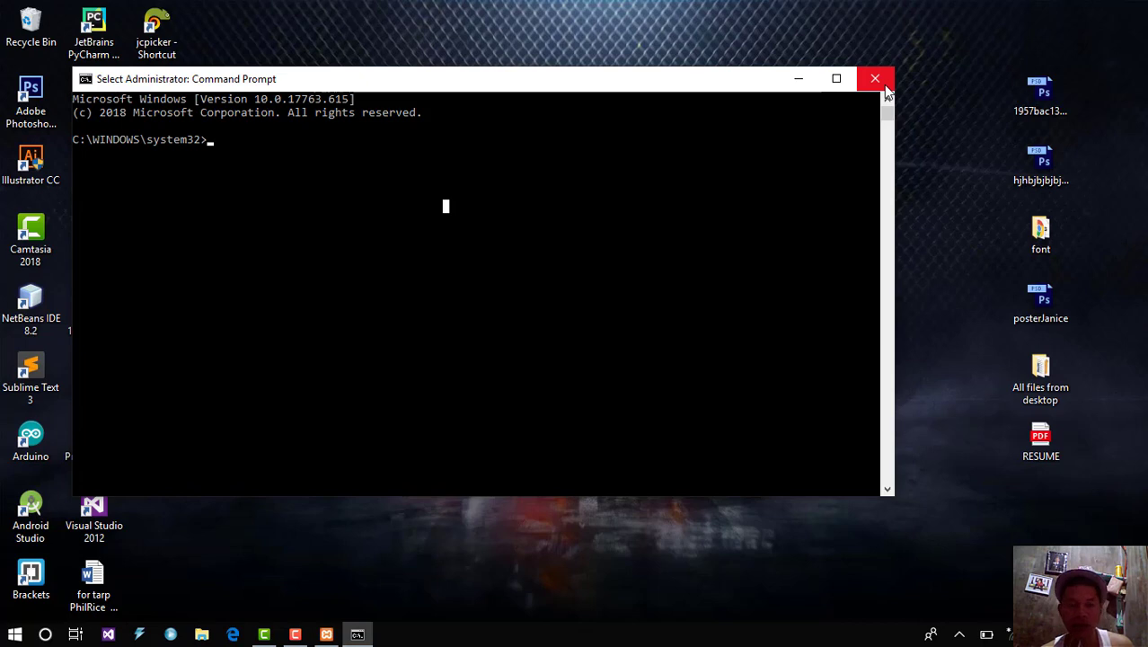
left_click(884, 86)
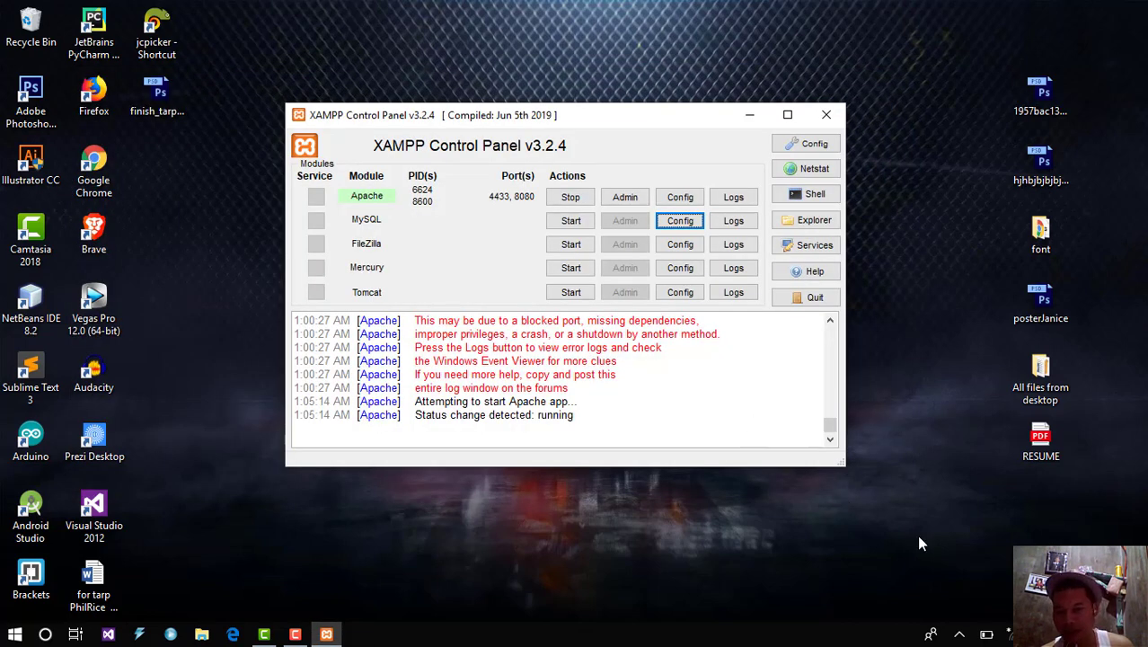
left_click(959, 634)
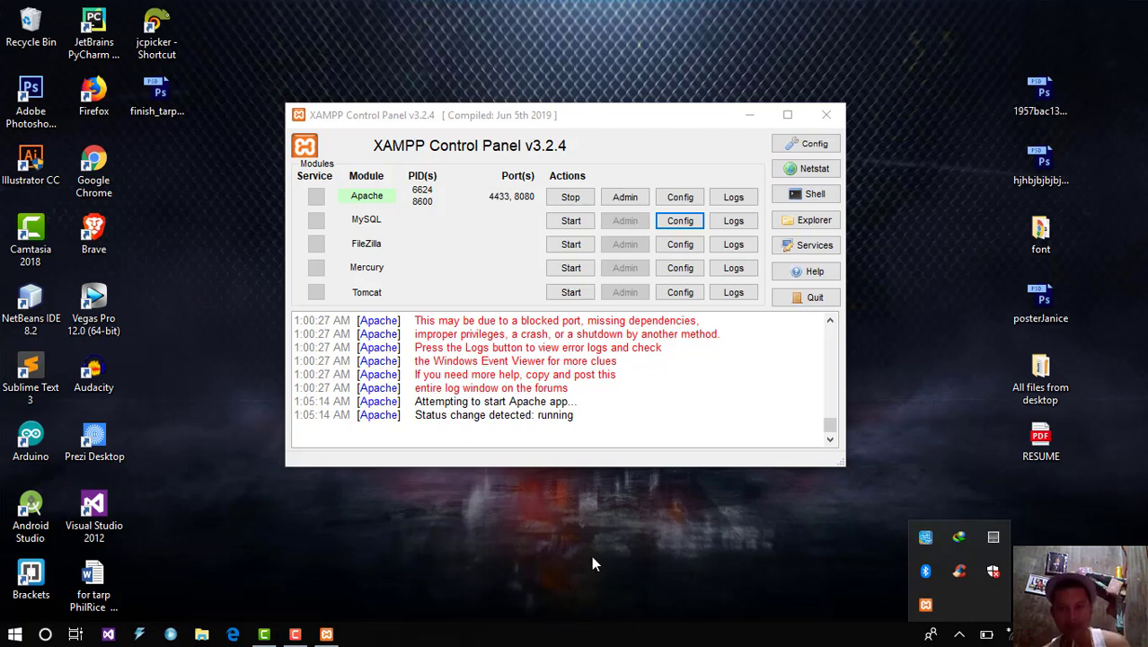
left_click(678, 222)
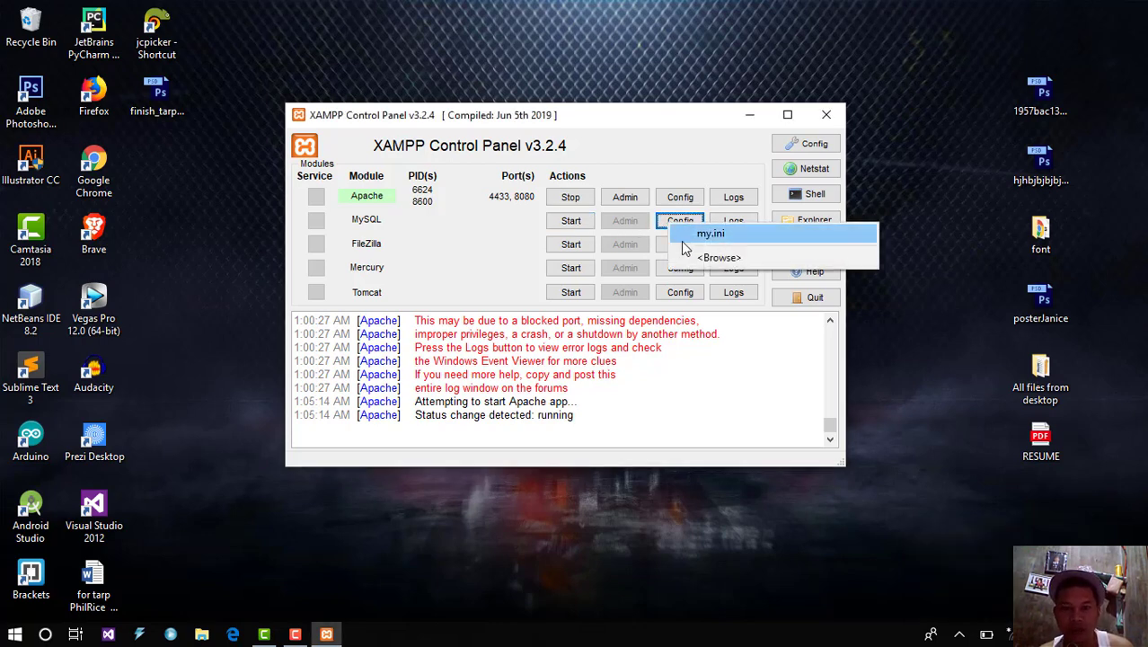
left_click(684, 233)
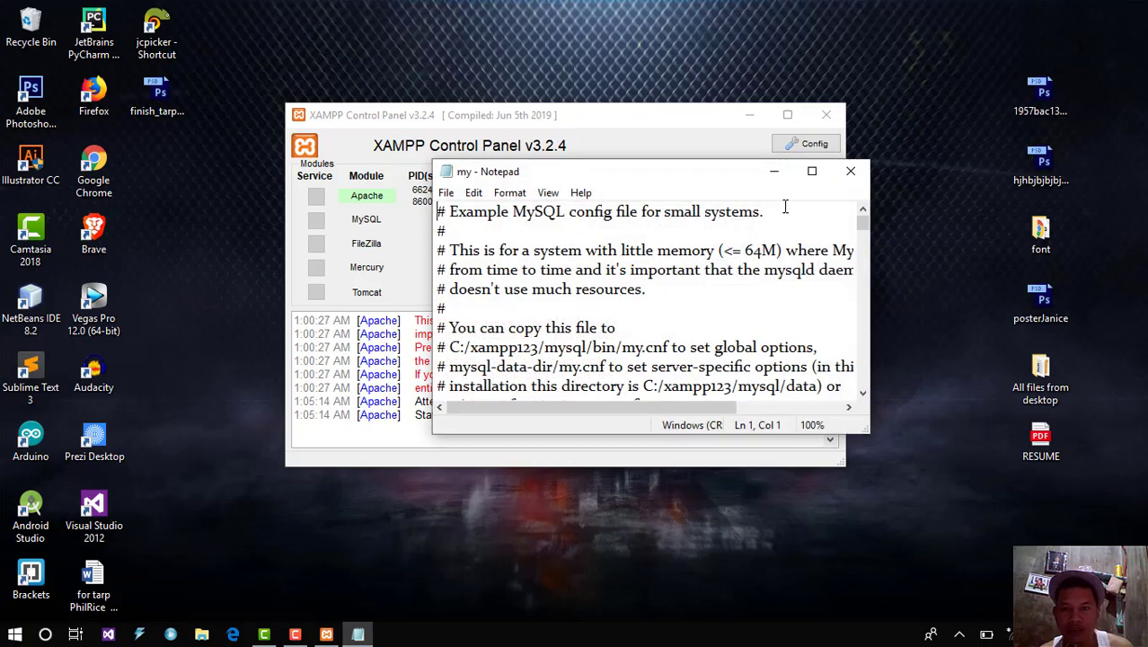
left_click(811, 171)
left_click_drag(1136, 104, 1136, 171)
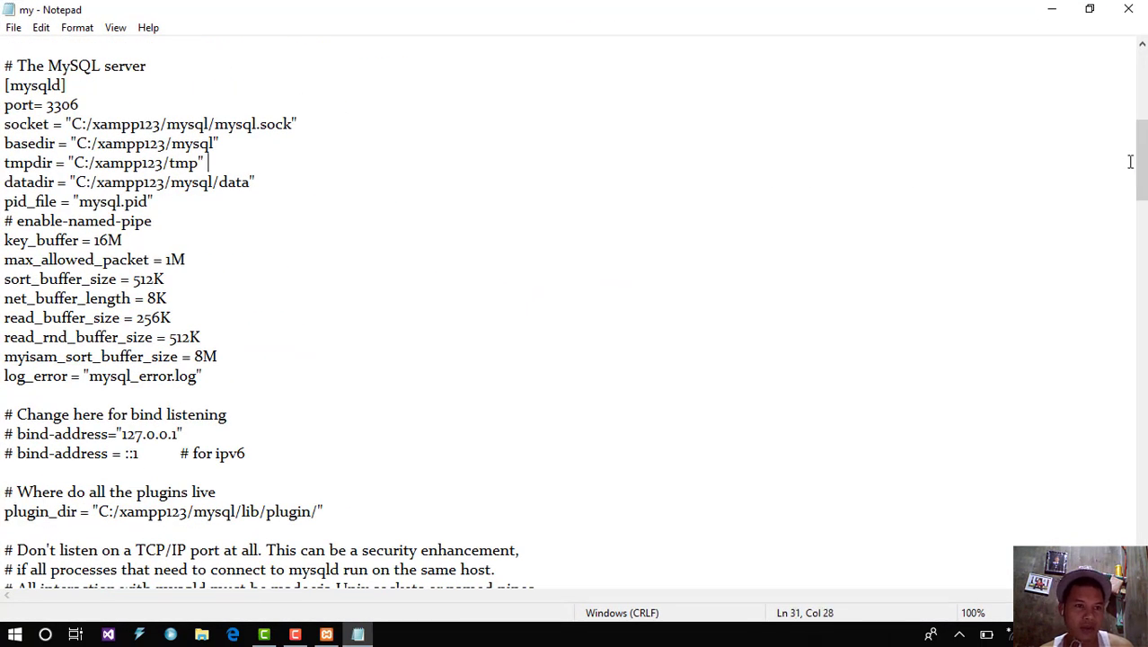
left_click(81, 104)
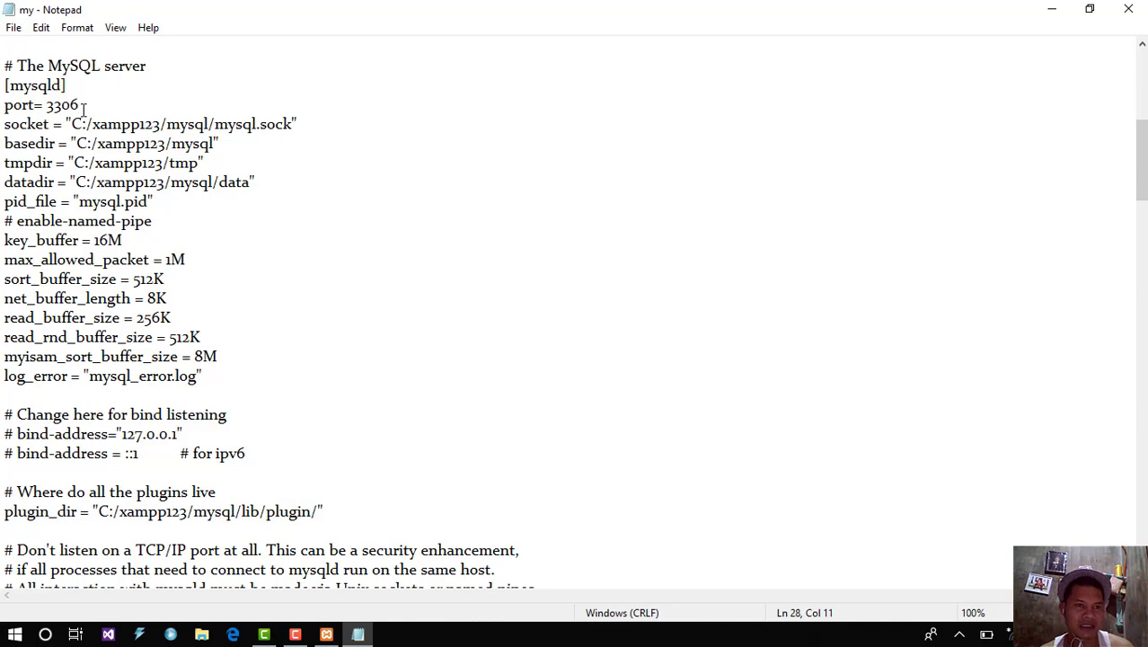
left_click(1127, 11)
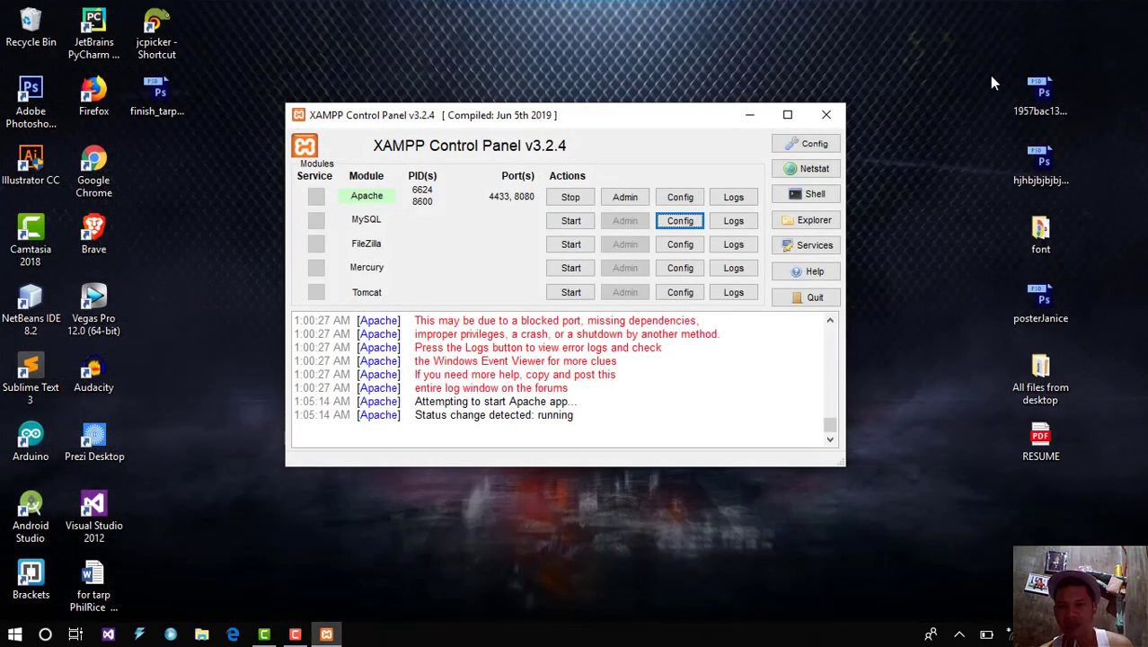
left_click(815, 146)
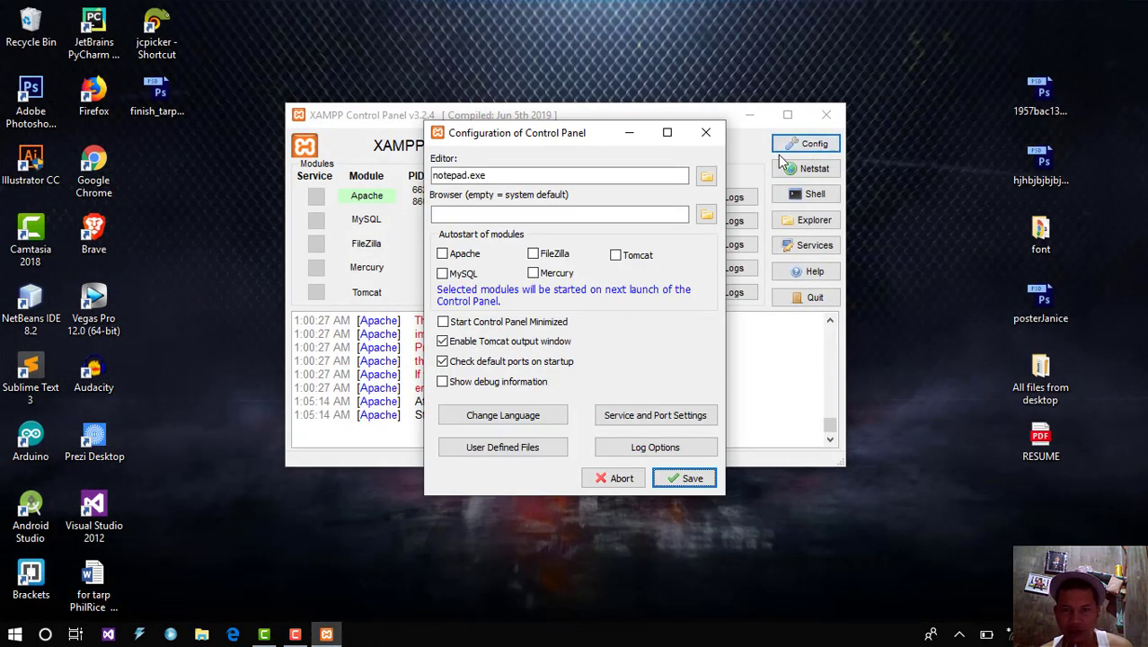
left_click(652, 414)
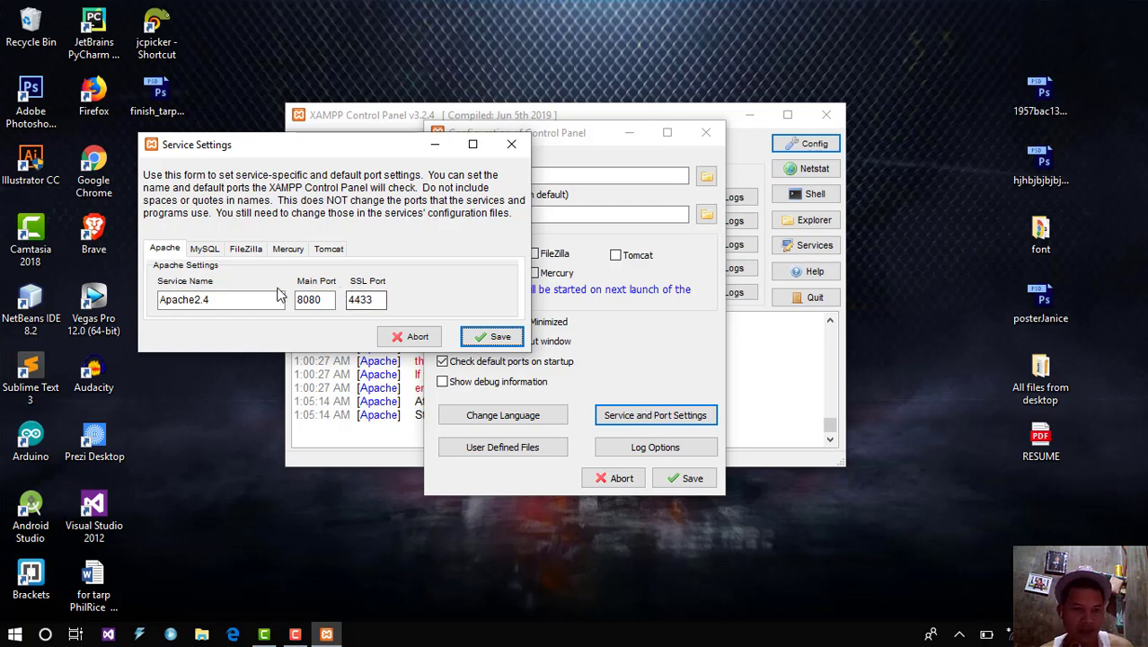
left_click(204, 249)
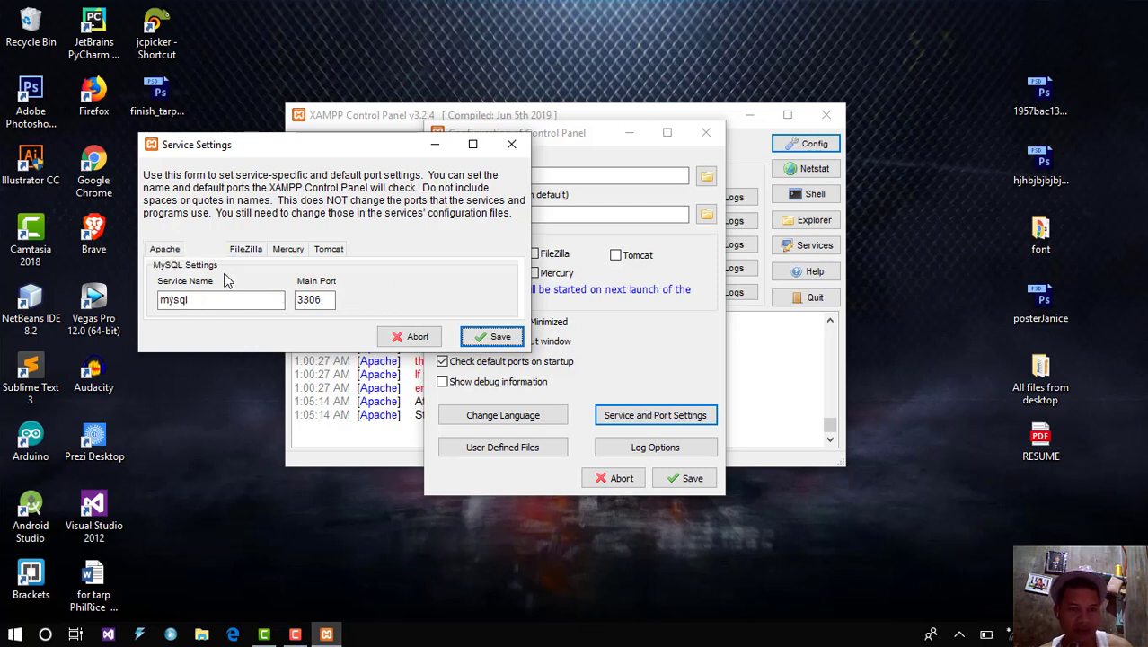
left_click(325, 301)
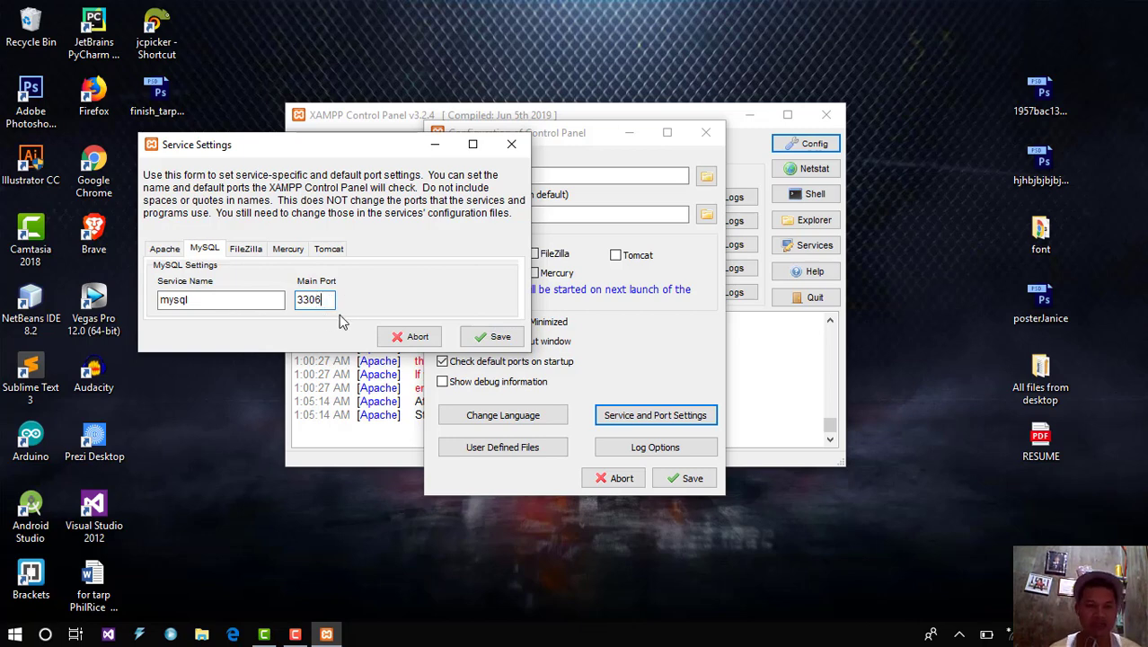
key("BackSpace")
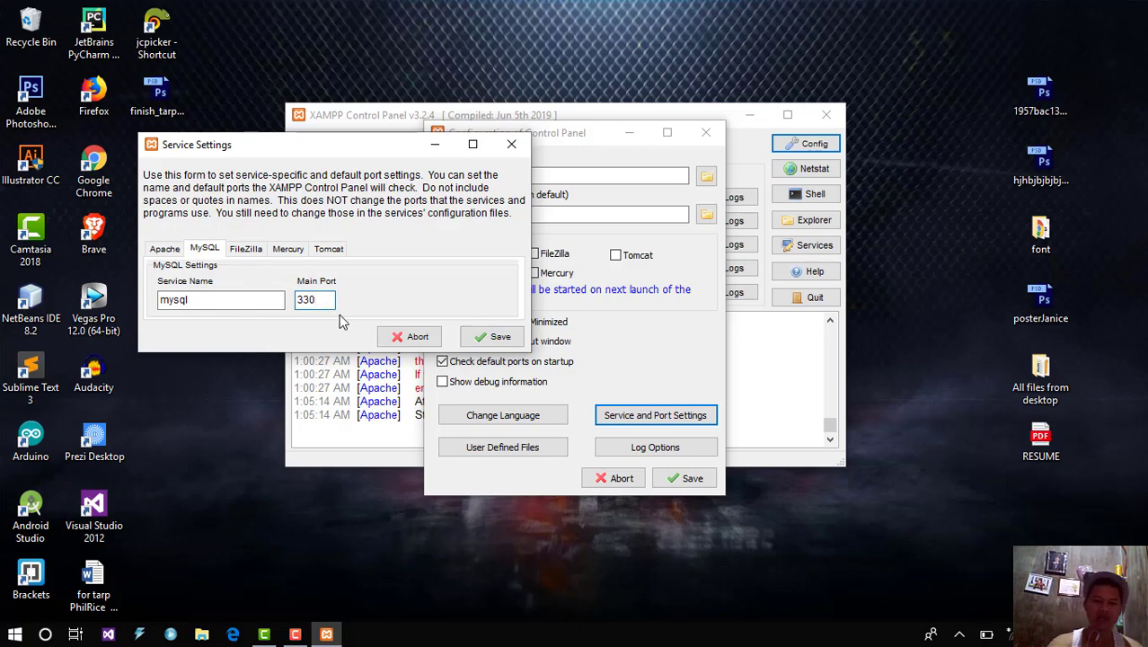
type("8")
type("6")
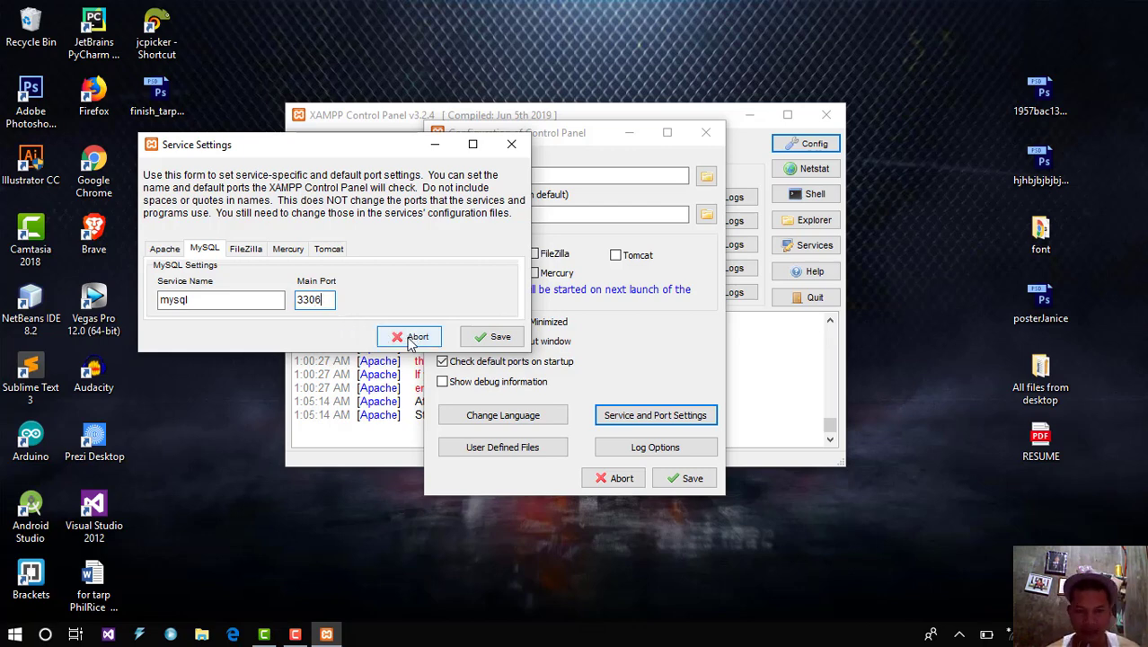
left_click(510, 146)
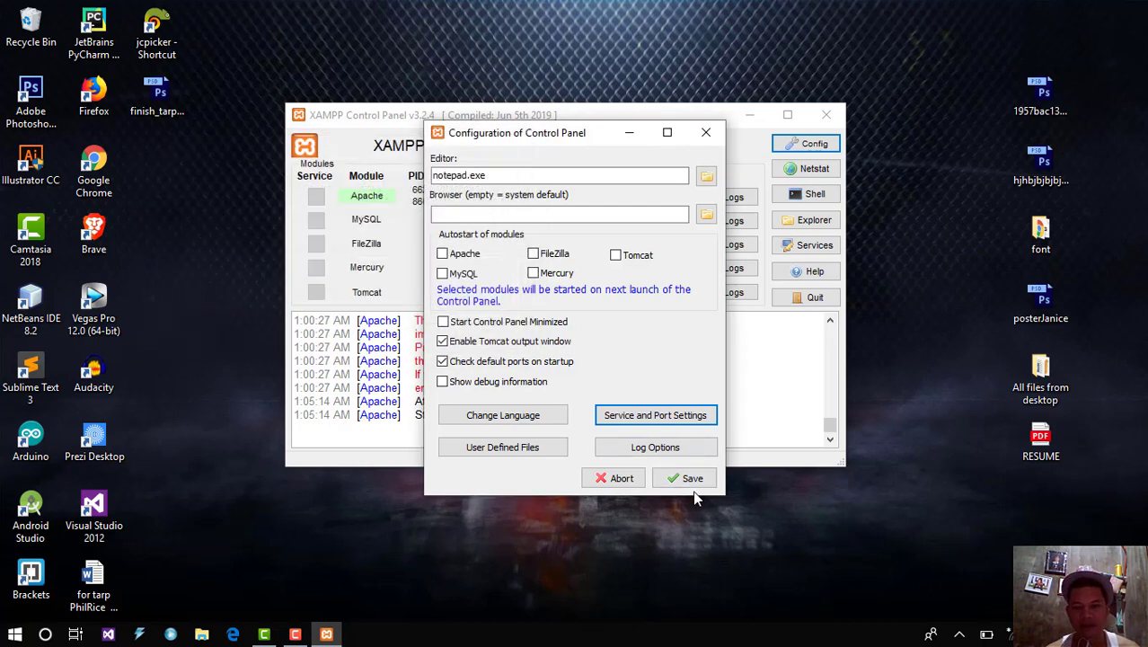
left_click(701, 132)
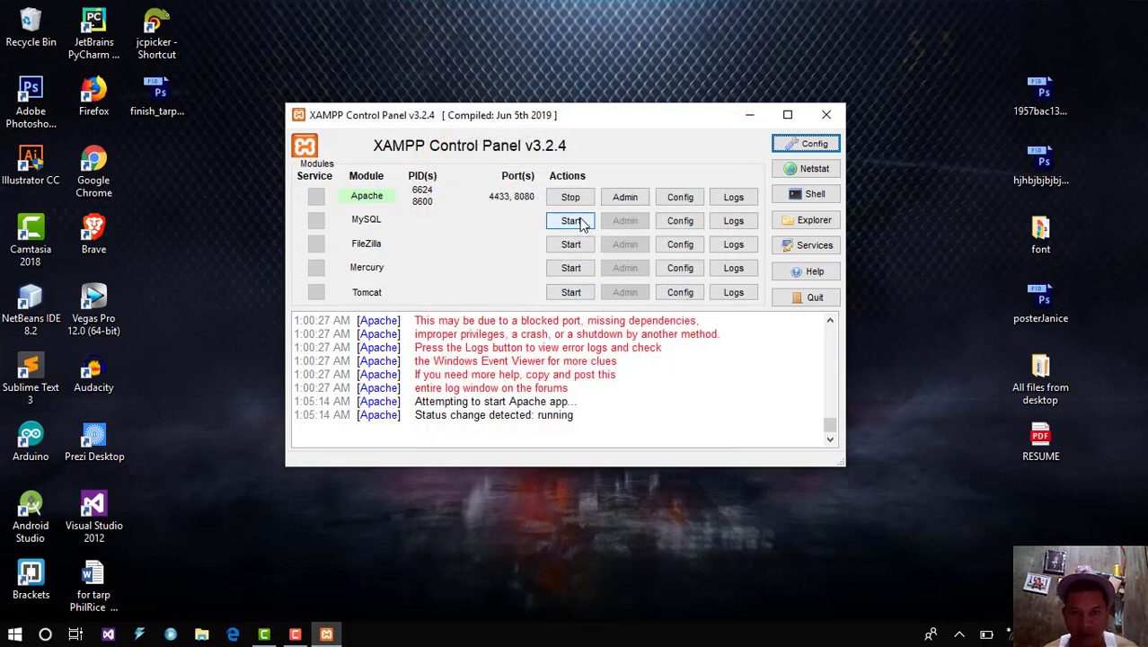
Step: Move the XAMPP window to the right and refresh the desktop
left_click_drag(572, 114, 805, 94)
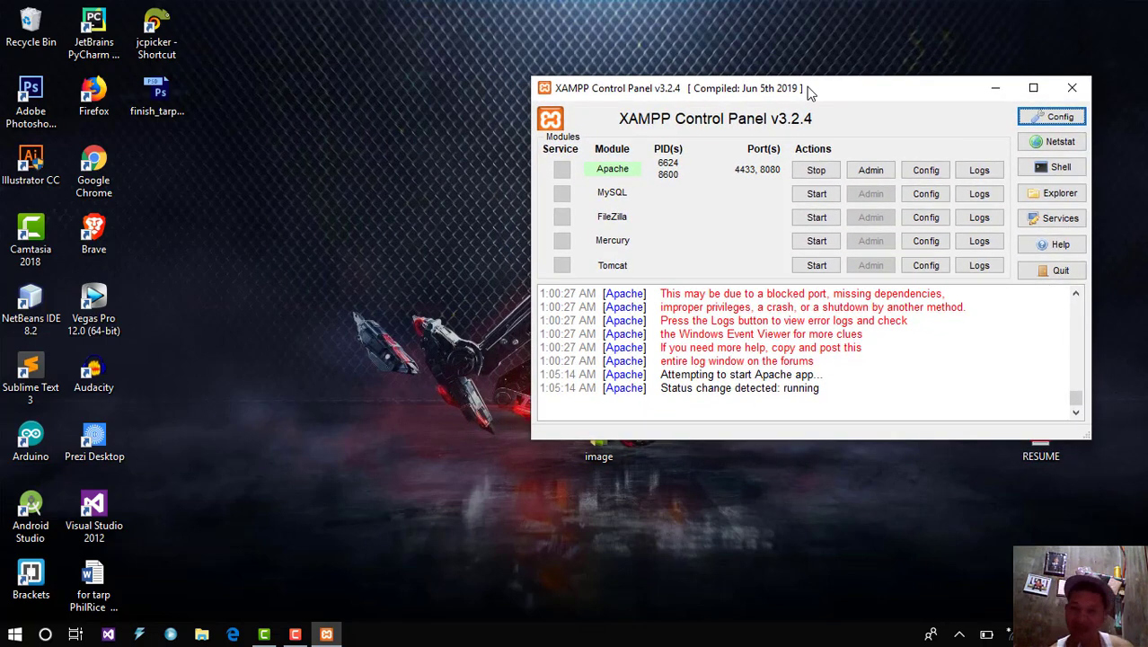
right_click(416, 222)
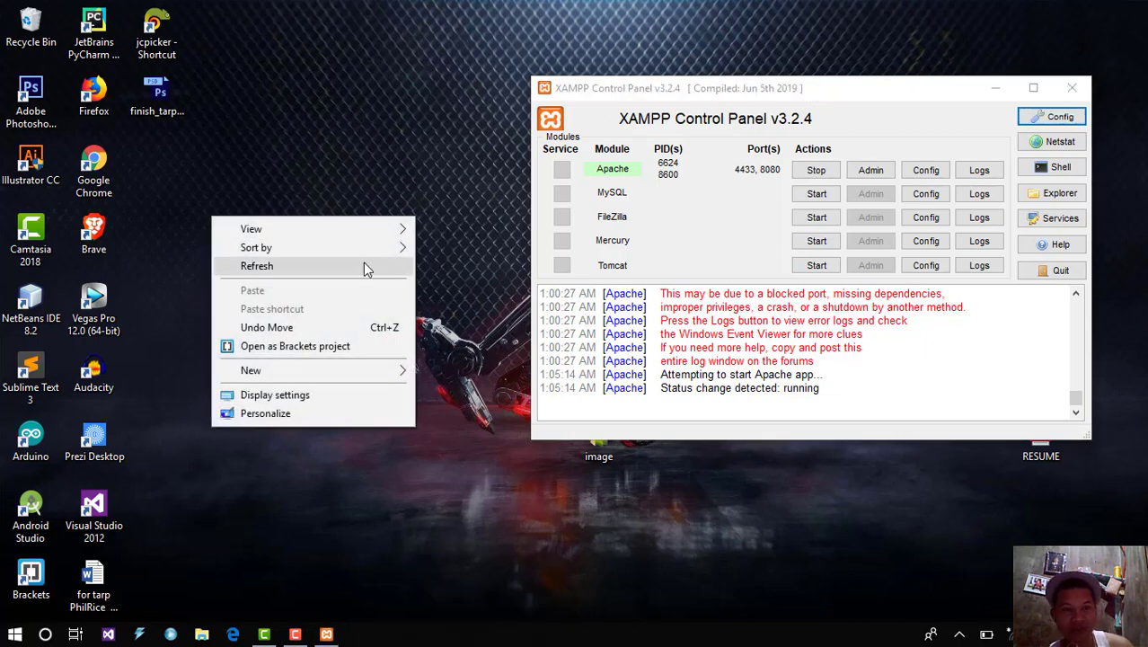
left_click(367, 266)
Step: Start MySQL on port 3306 and FileZilla on 21 and 14147, then recentre the window
left_click(802, 193)
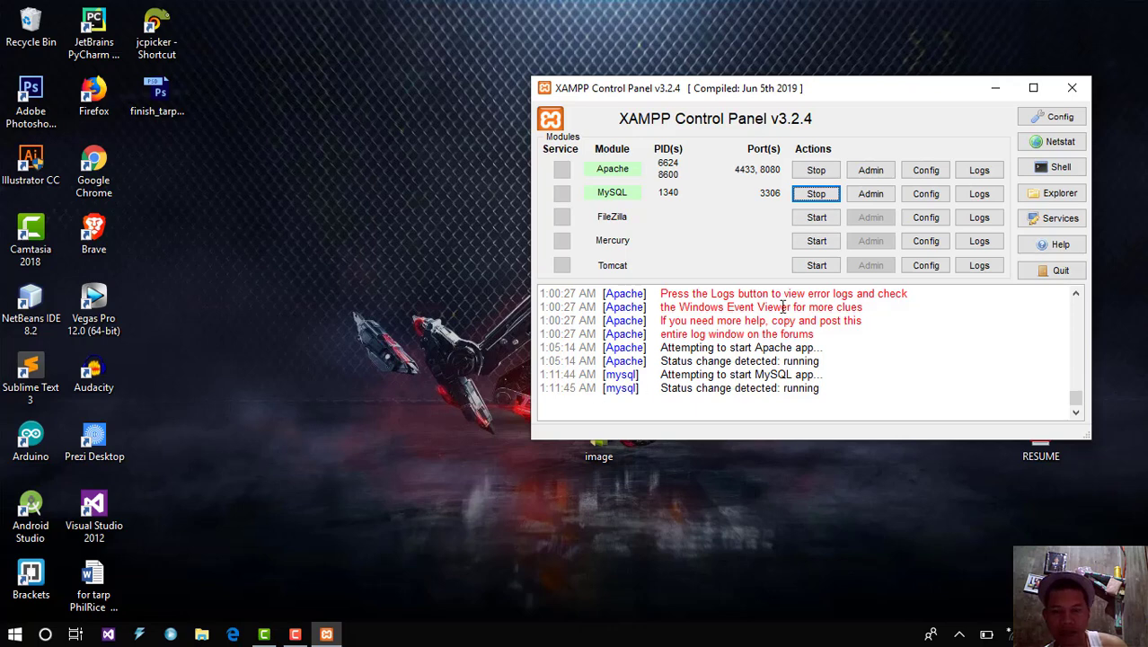
left_click(814, 220)
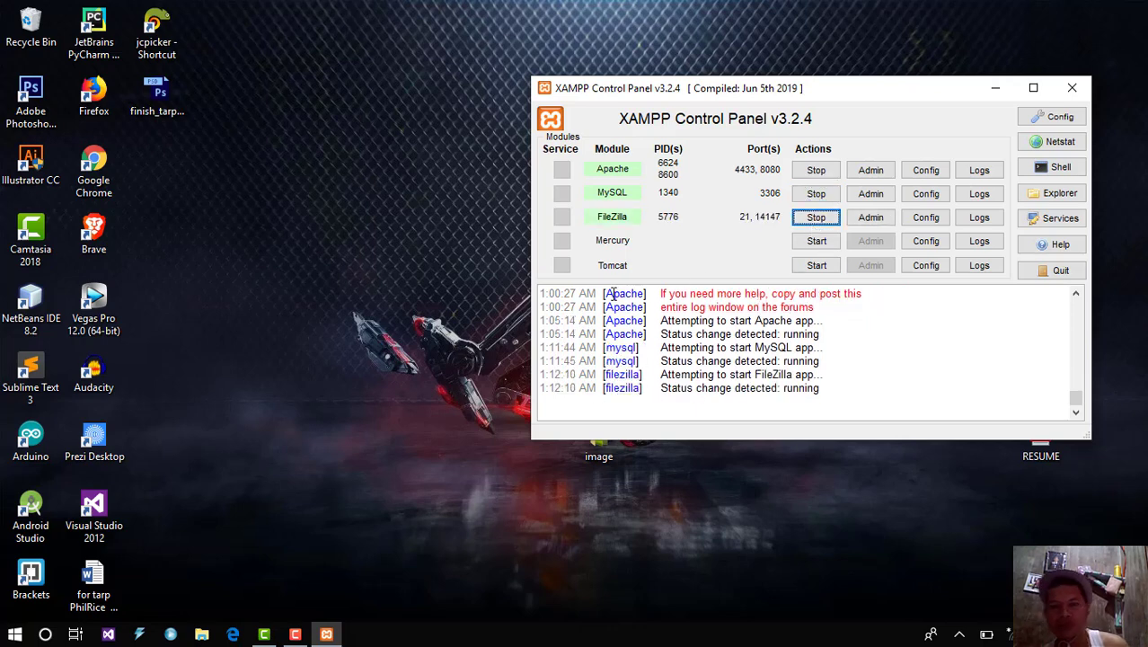
left_click_drag(778, 98, 567, 123)
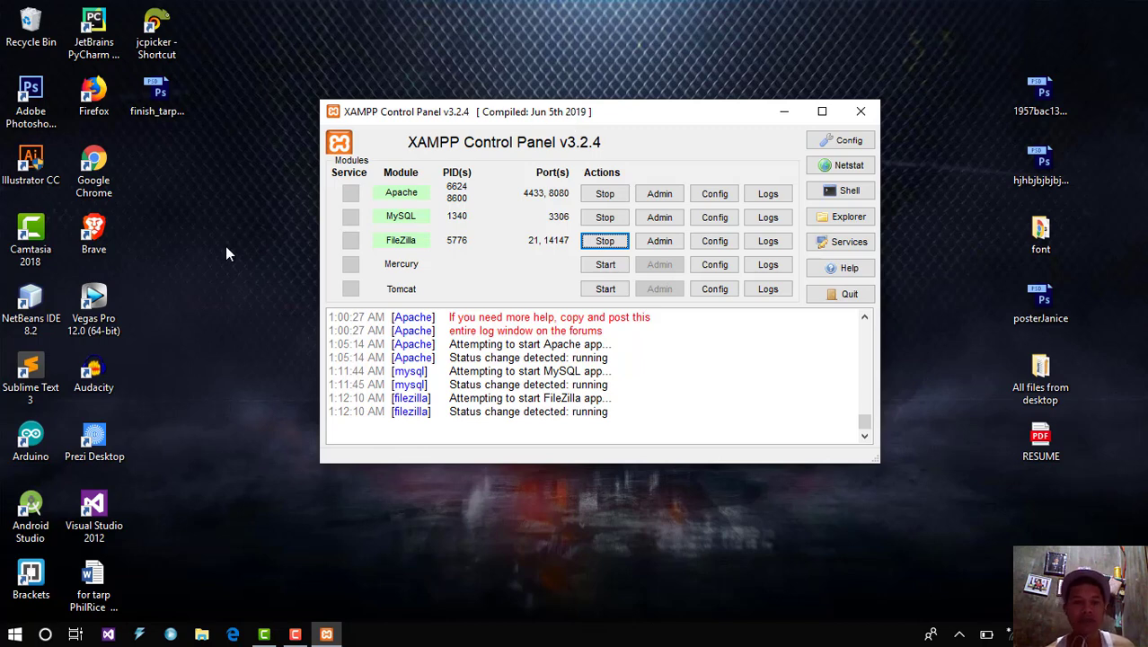
right_click(193, 267)
left_click(132, 319)
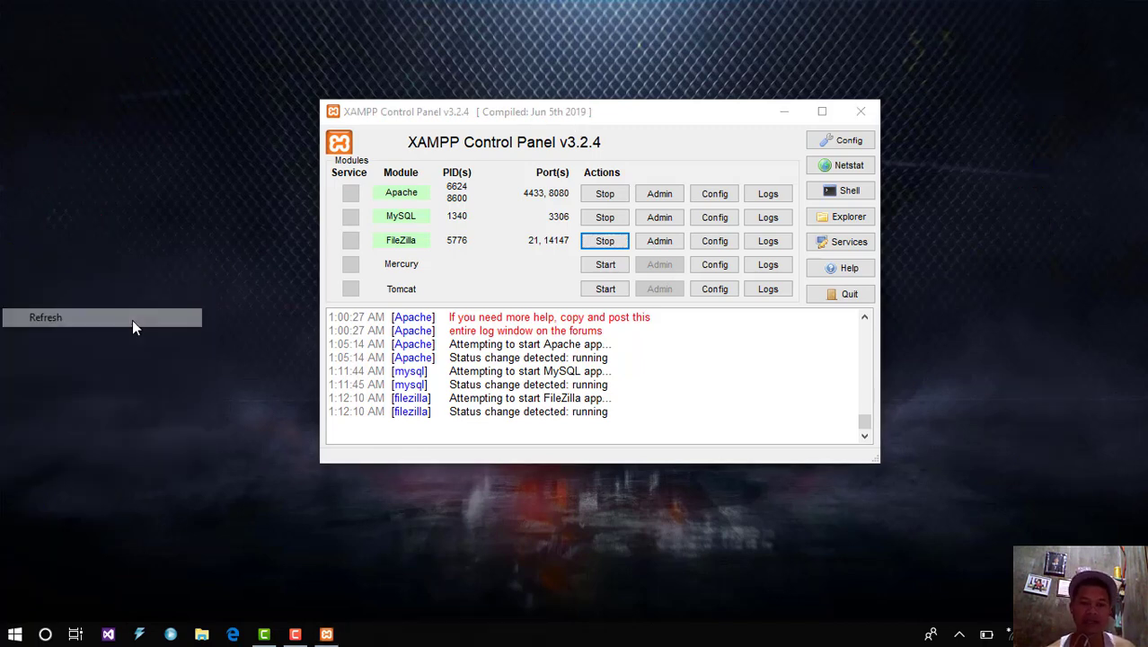